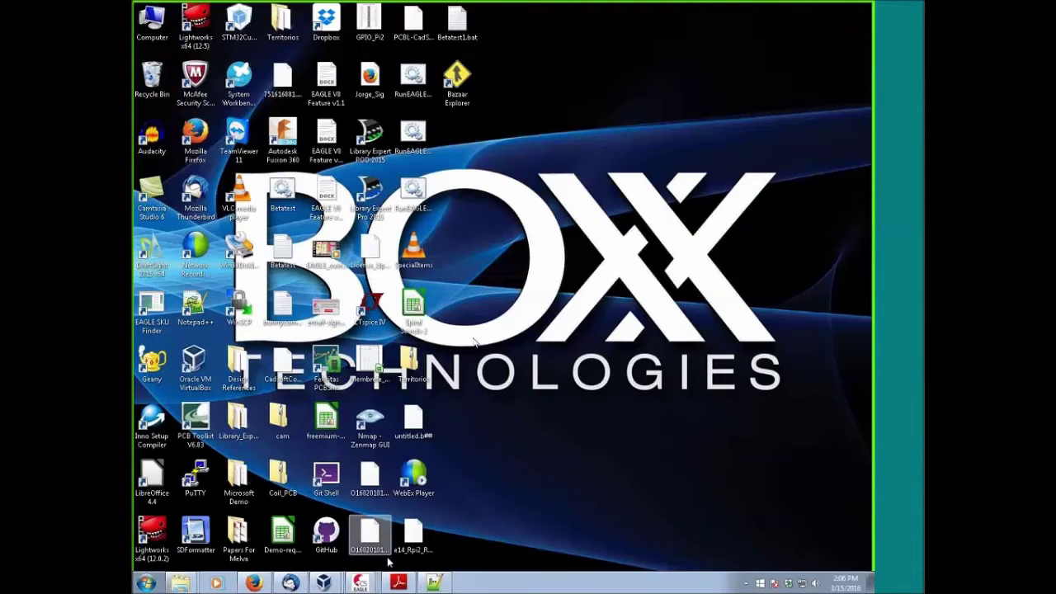
- Switch to the BBB_I2S_CAPE board in EAGLE and rip up all of its routed signals
left_click(362, 583)
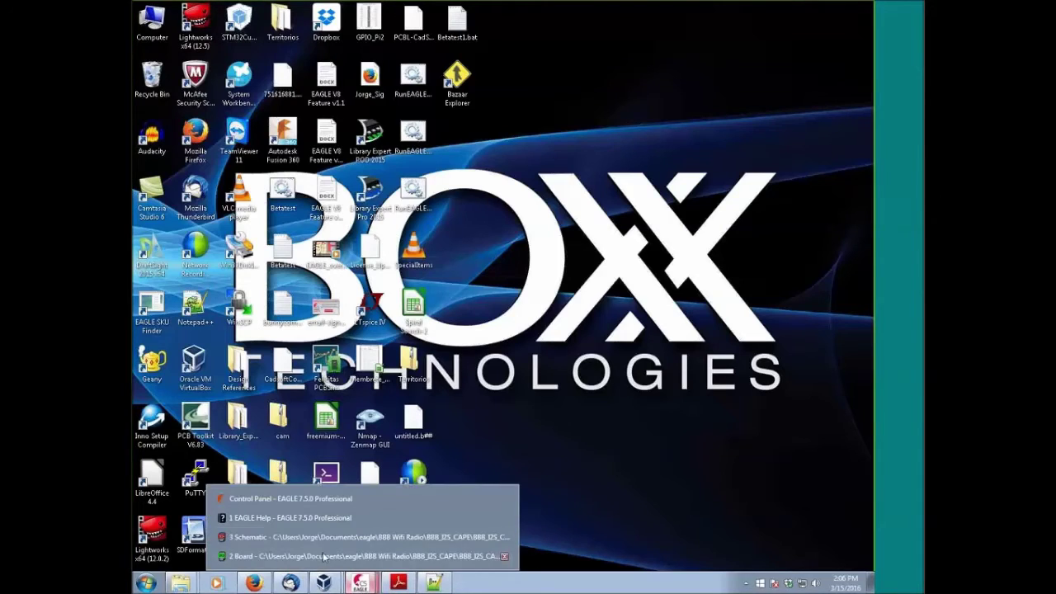
left_click(277, 556)
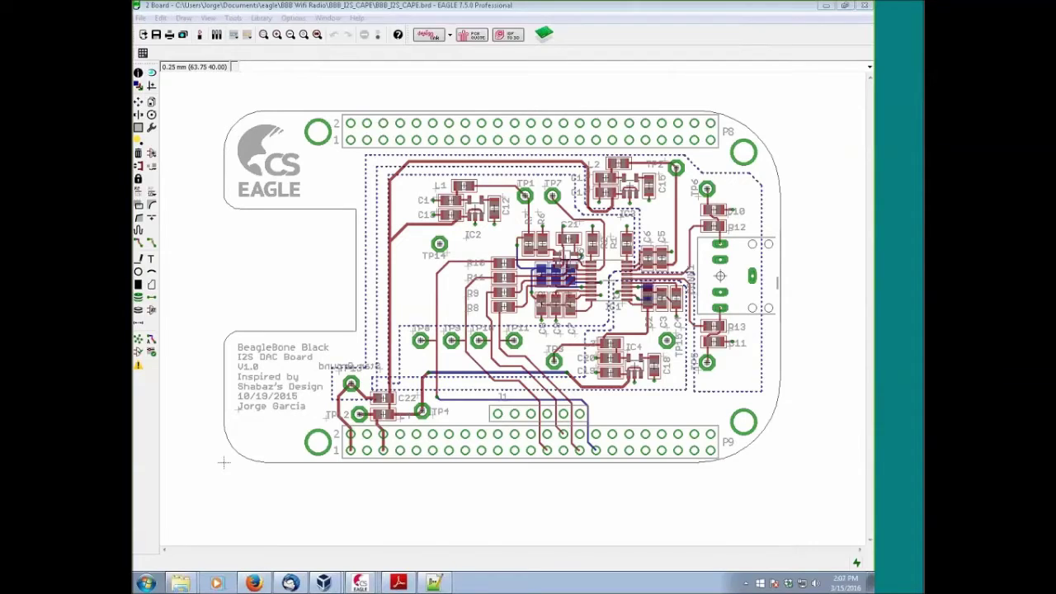
left_click(273, 67)
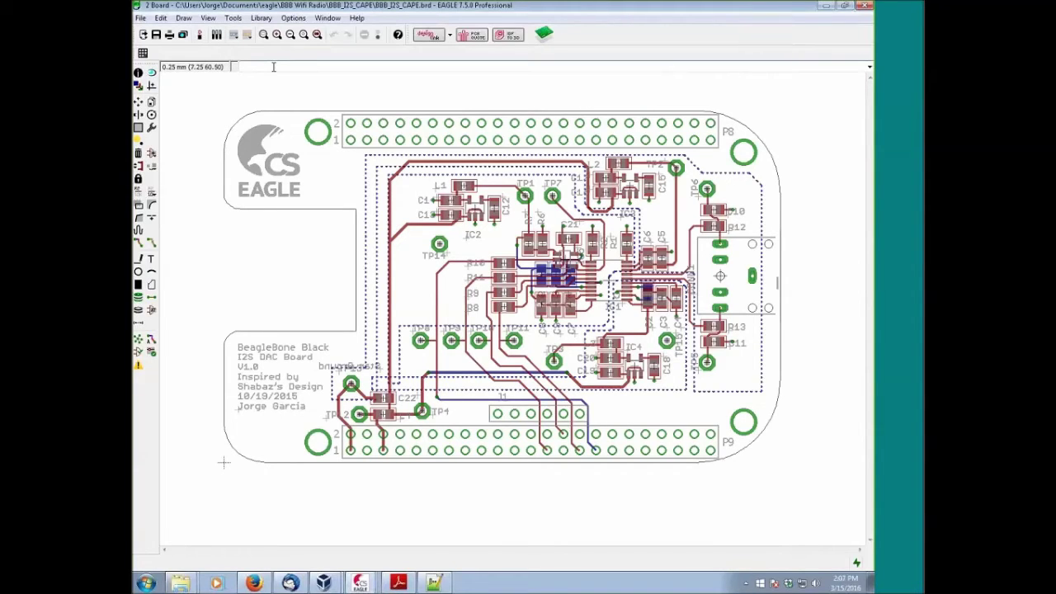
type("ripu")
key("Return")
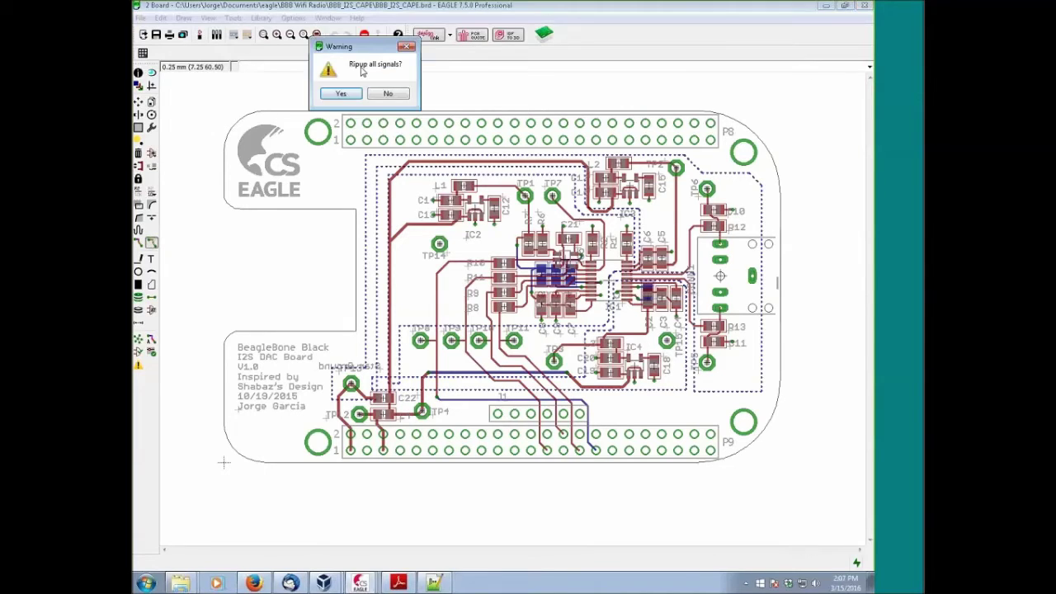
key("Return")
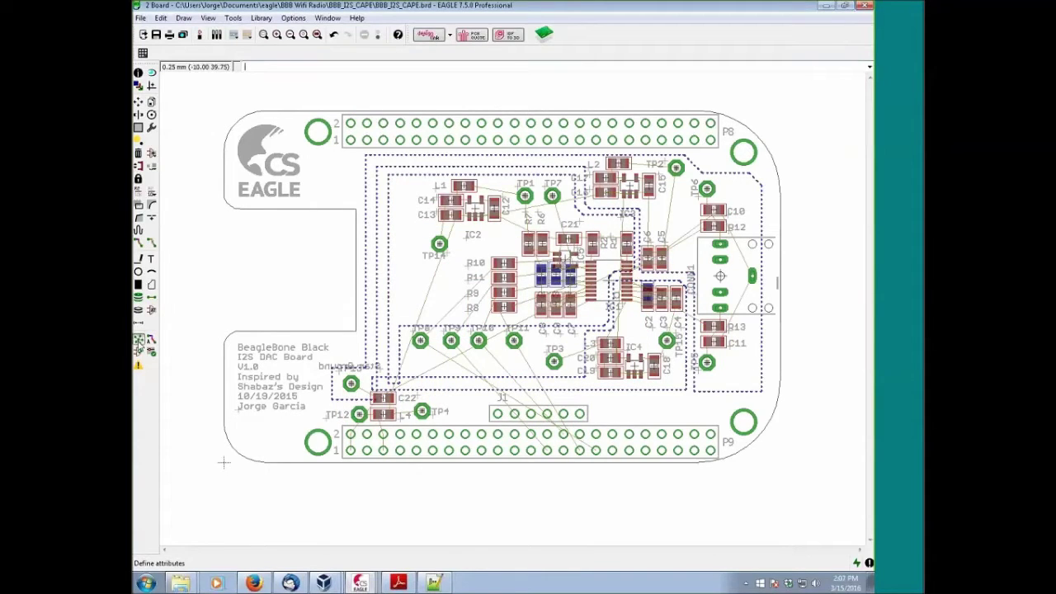
- Recalculate the ratsnest so the copper polygons fill, and open the autorouter main setup
left_click(139, 345)
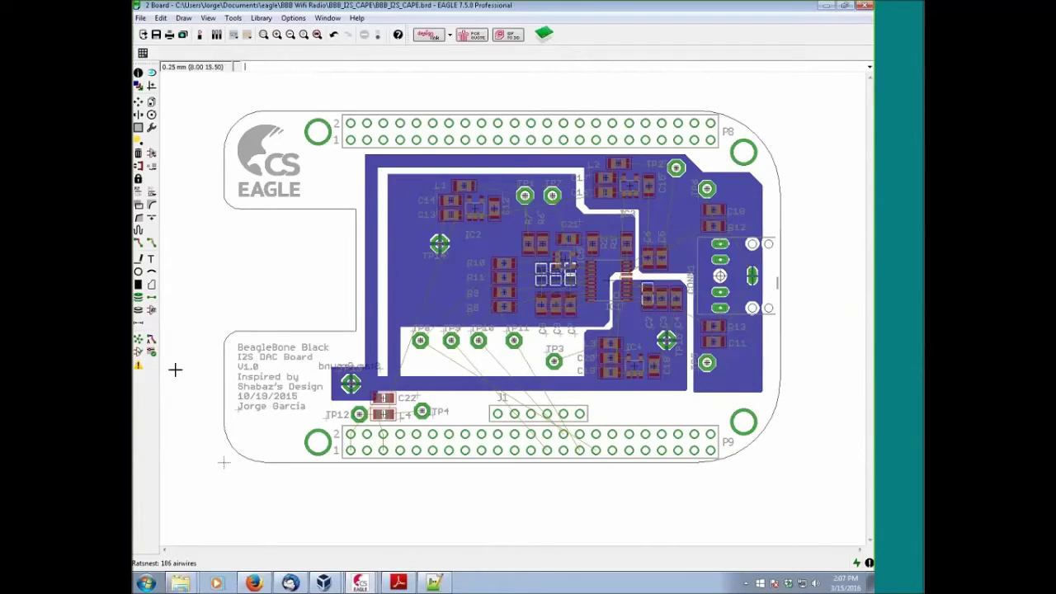
left_click(151, 339)
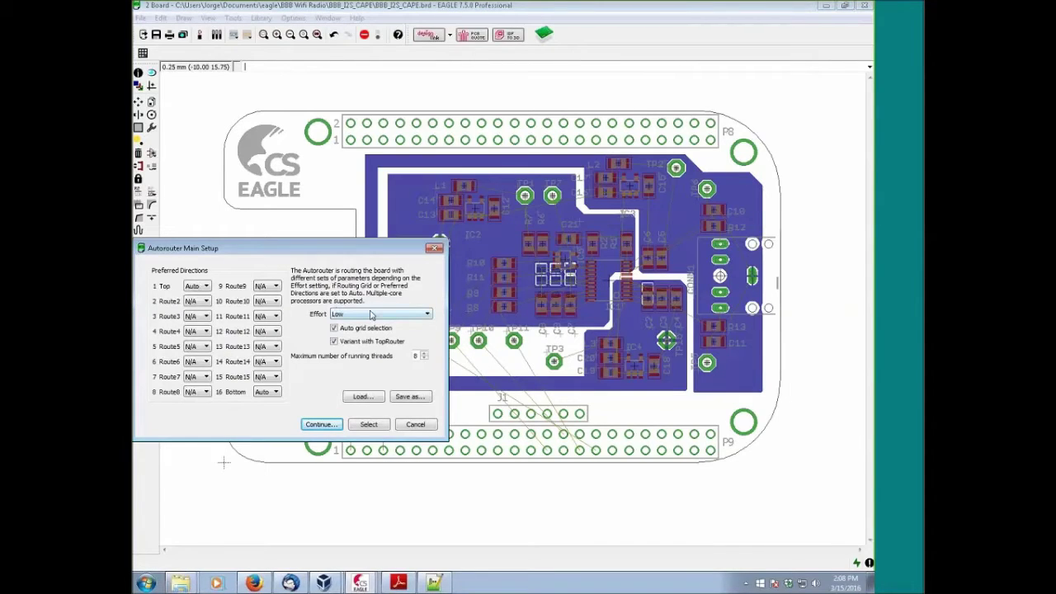
left_click_drag(245, 249, 350, 250)
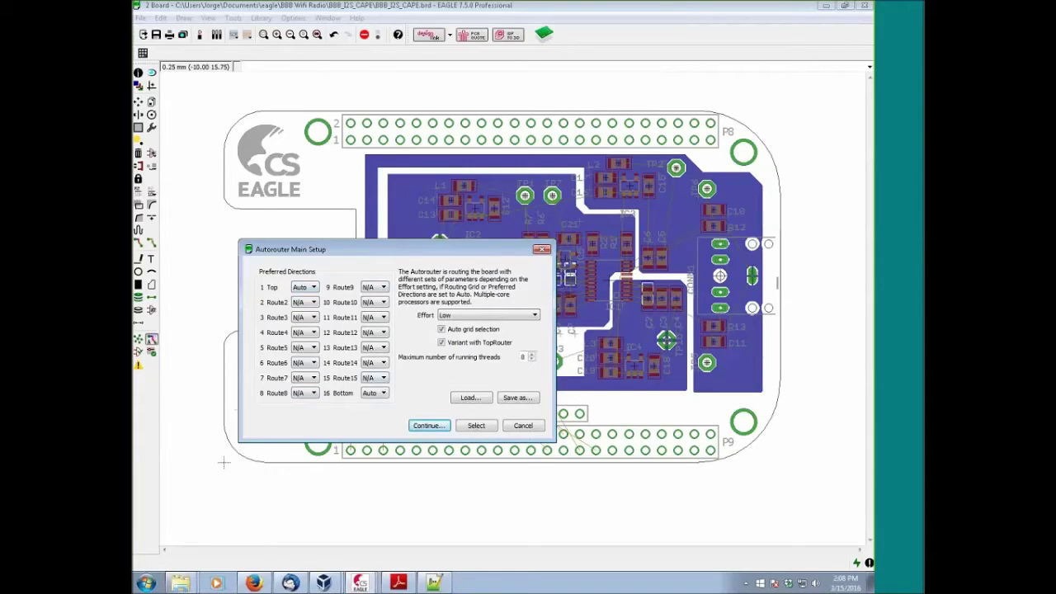
- Set the autorouter's preferred direction to horizontal (-) for the Top layer and vertical (|) for the Bottom layer
left_click(313, 288)
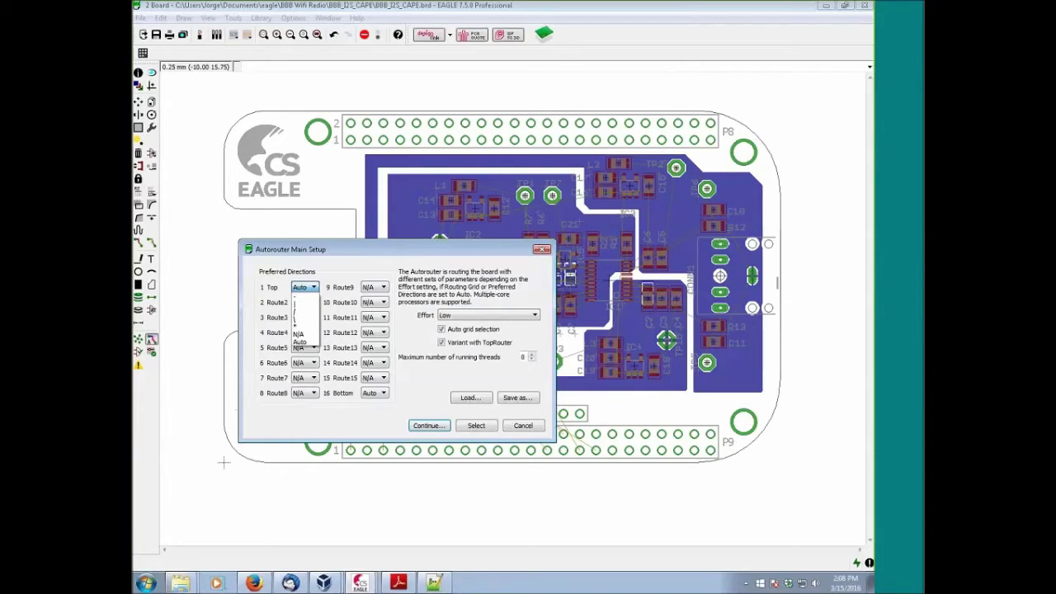
left_click(314, 288)
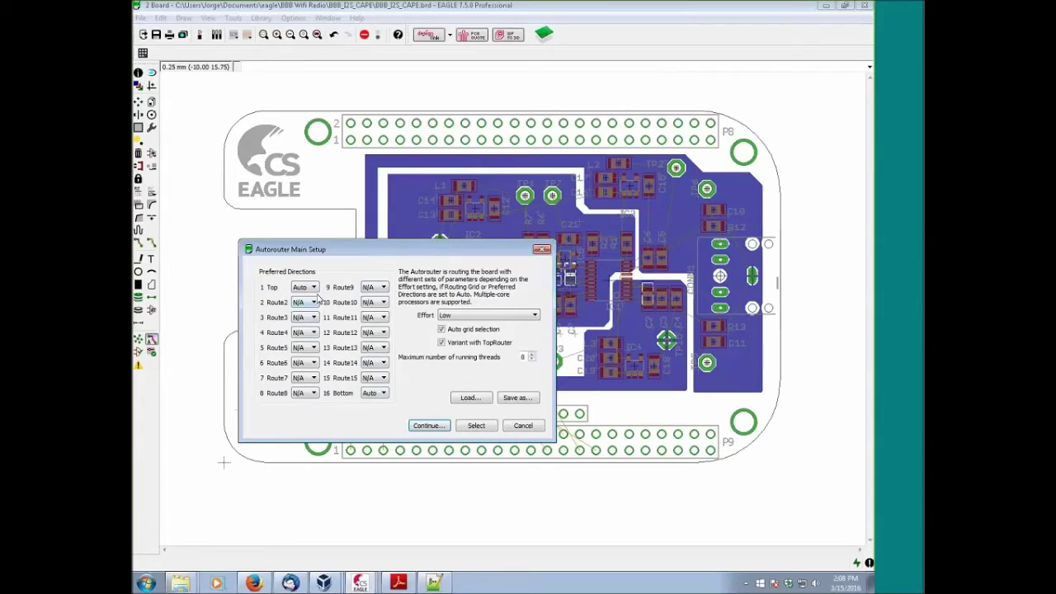
left_click(314, 287)
left_click(305, 287)
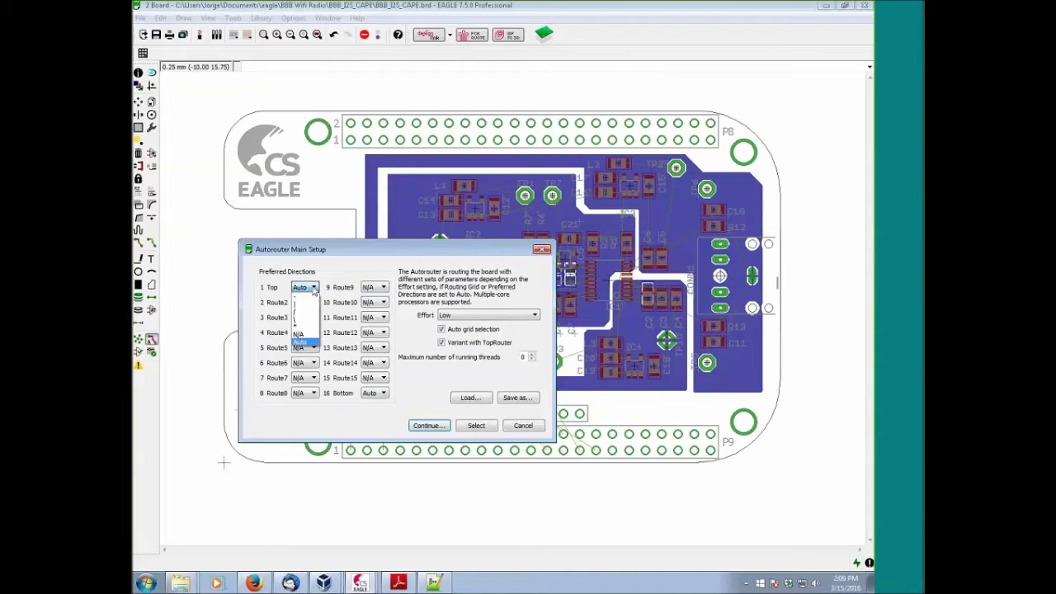
left_click(310, 302)
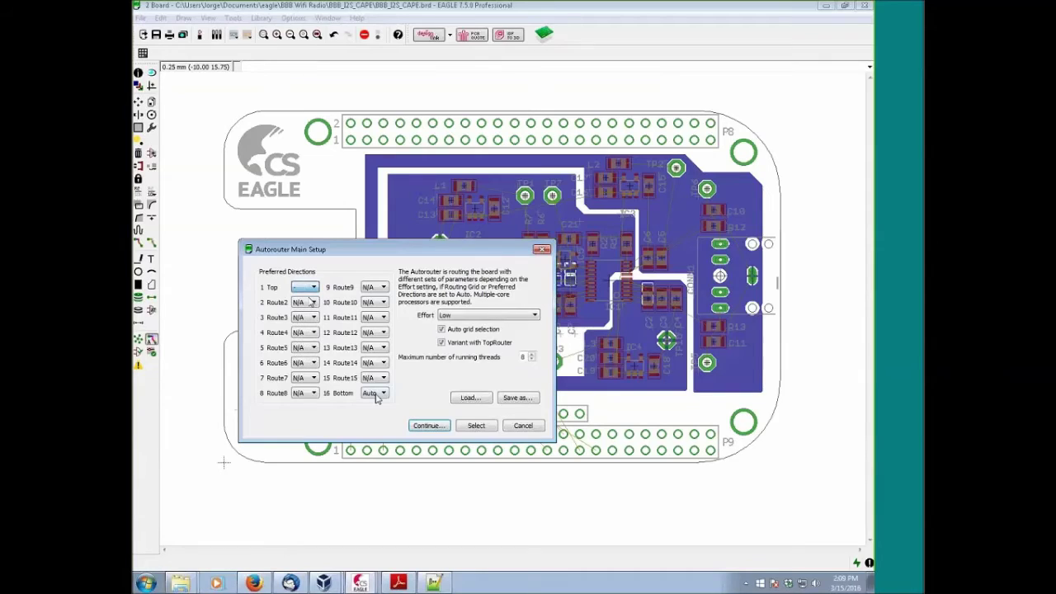
left_click(374, 393)
left_click(371, 418)
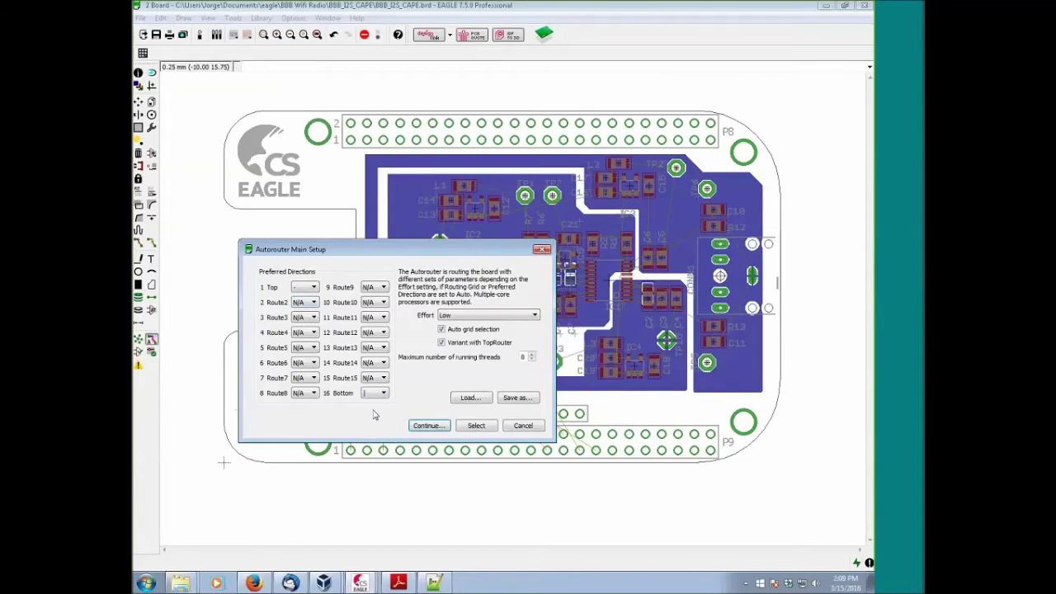
- Set the preferred routing directions to the diagonals, / for the Top layer and \ for the Bottom layer
left_click(311, 287)
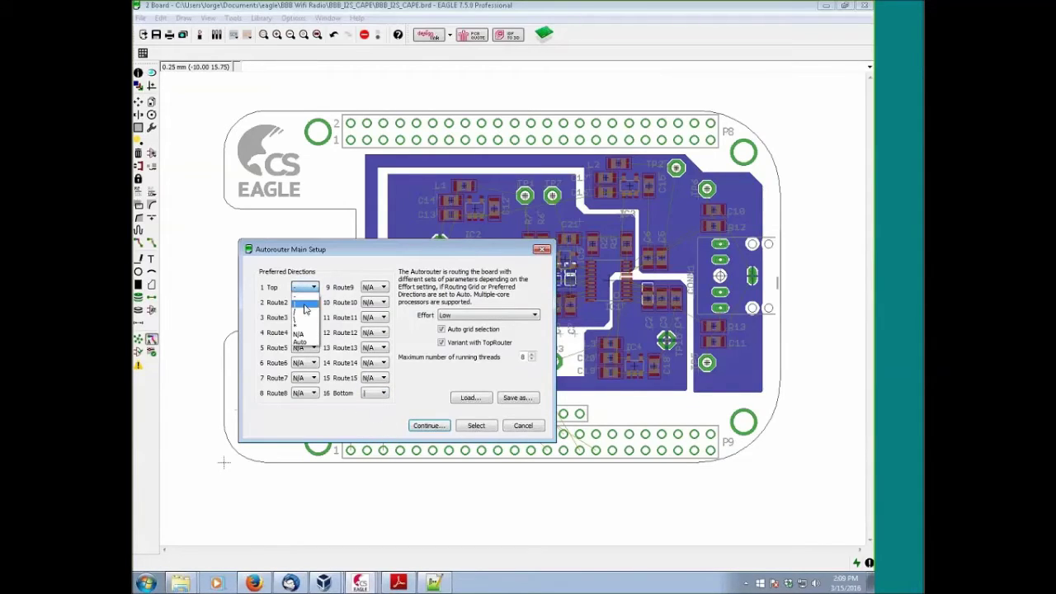
left_click(304, 314)
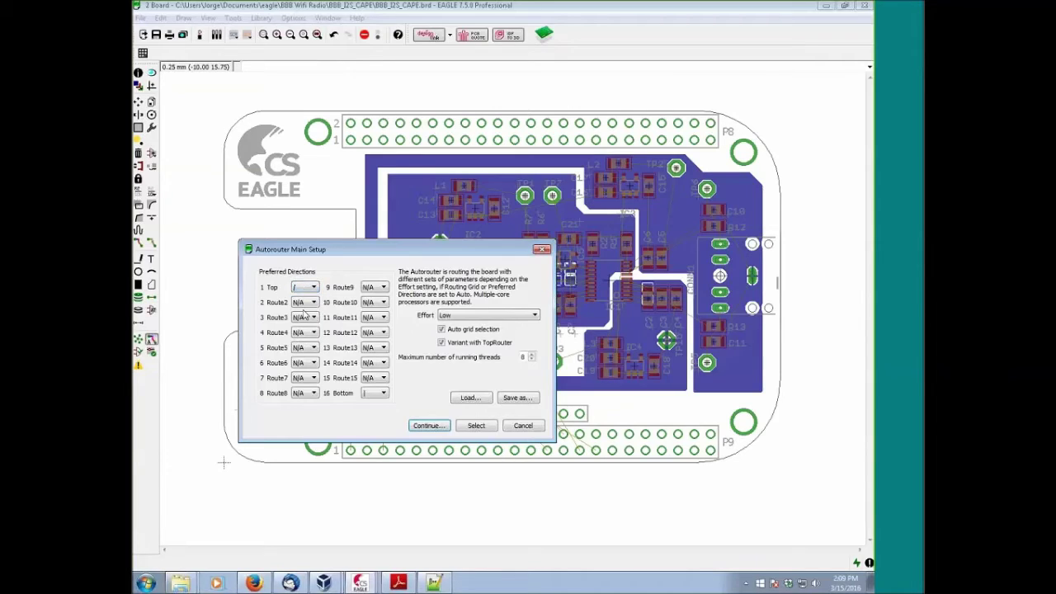
left_click(381, 394)
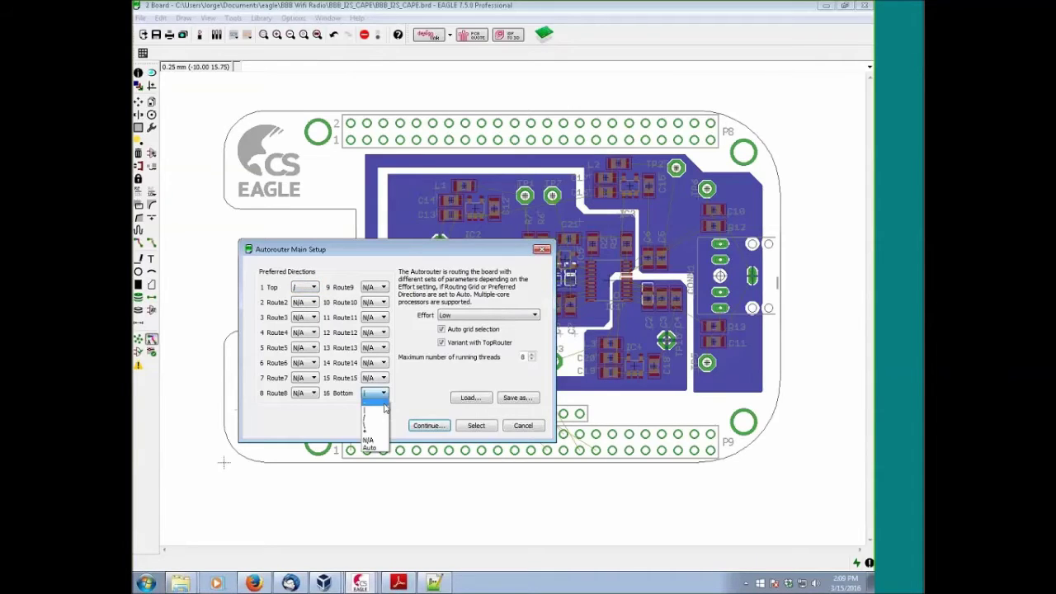
left_click(384, 408)
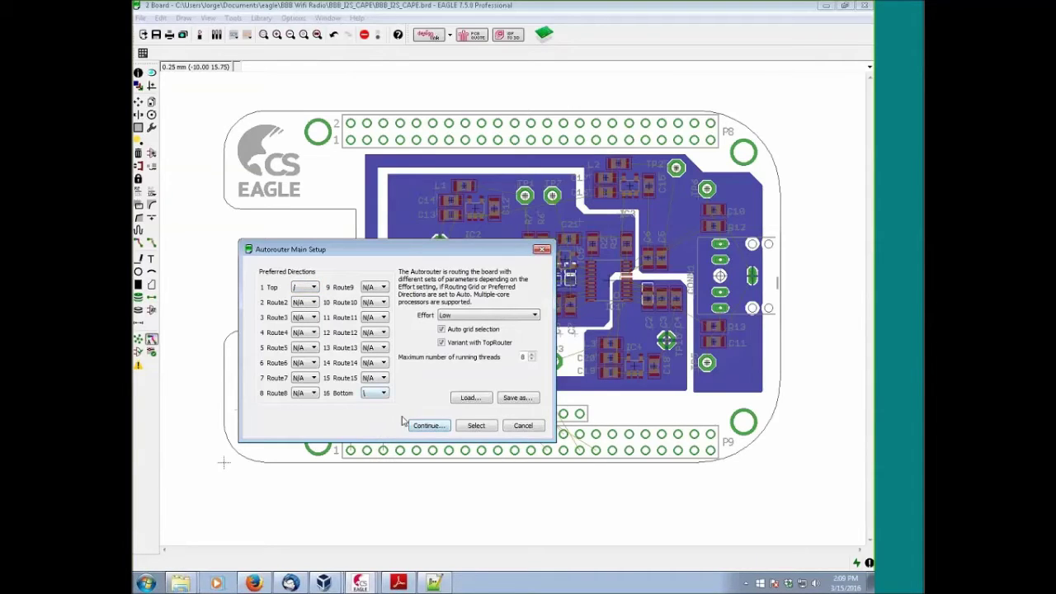
- Set the preferred routing direction of both the Top and Bottom layers to * (no preference)
left_click(305, 287)
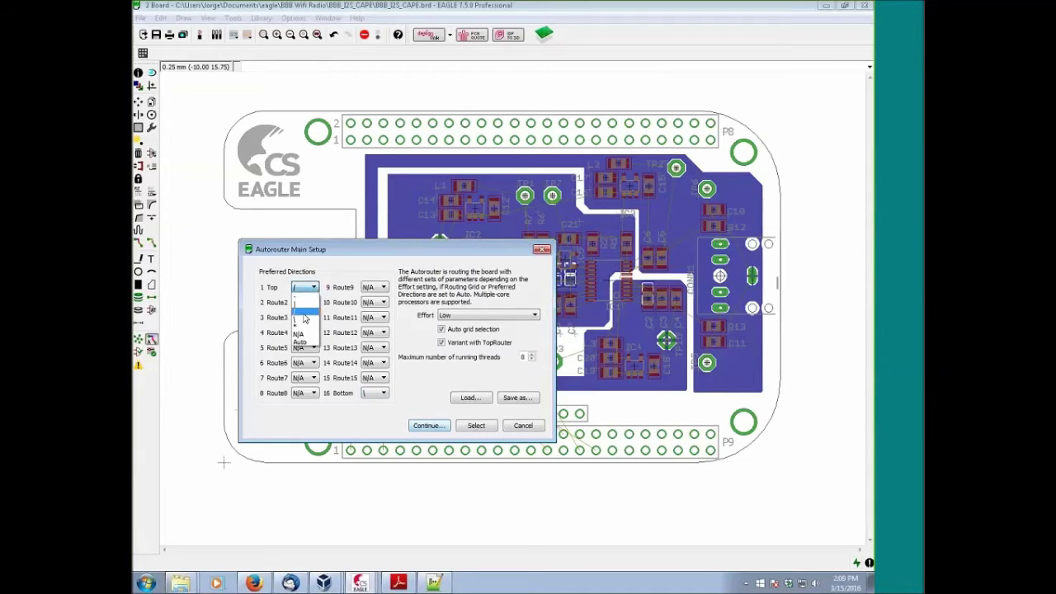
left_click(304, 327)
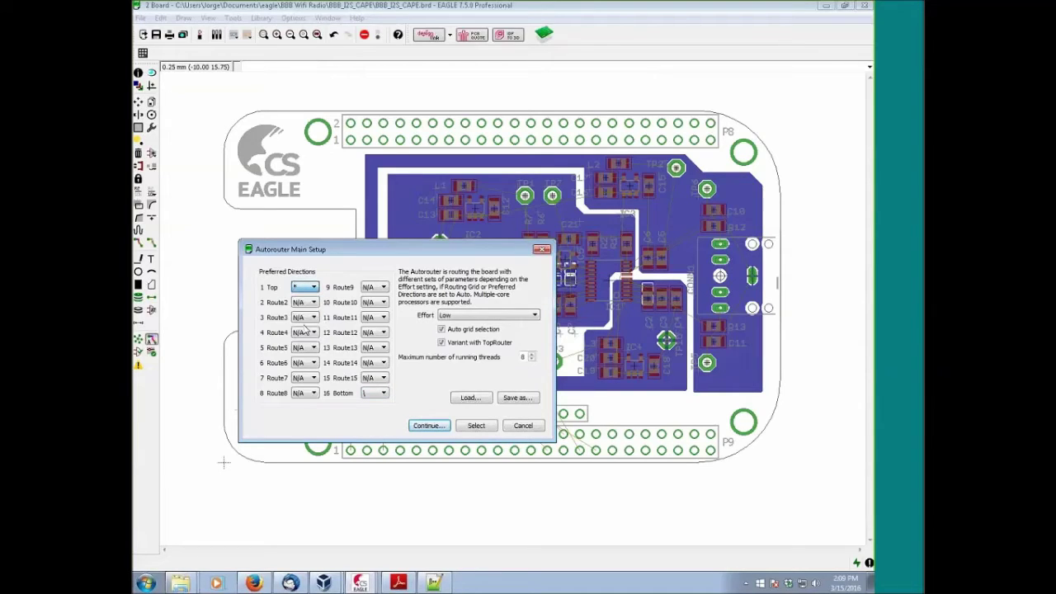
left_click(385, 394)
left_click(375, 431)
- Return the preferred routing direction of both the Top and Bottom layers to Auto
left_click(305, 287)
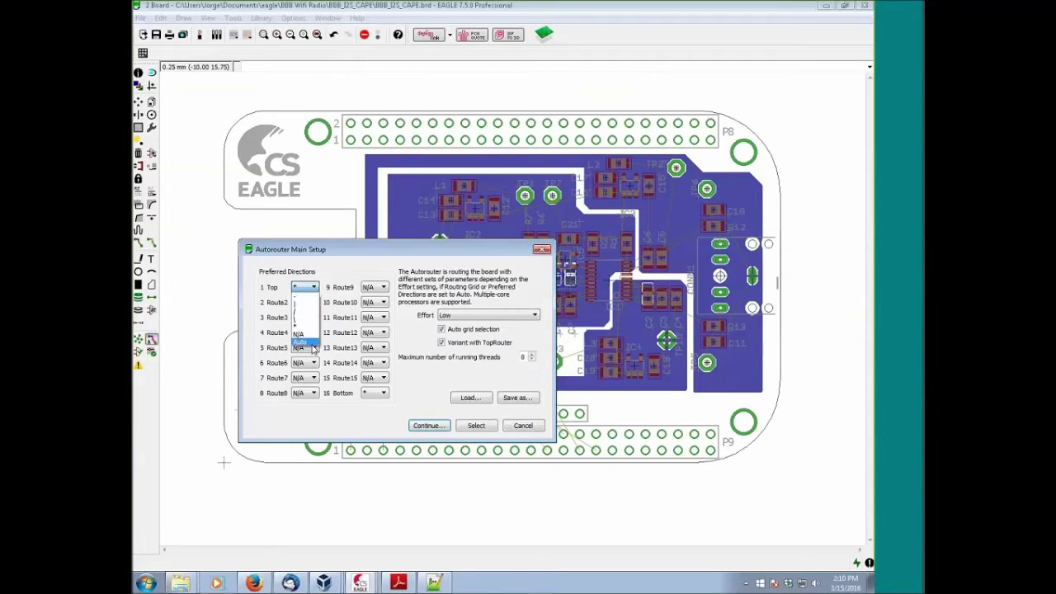
left_click(312, 349)
left_click(380, 394)
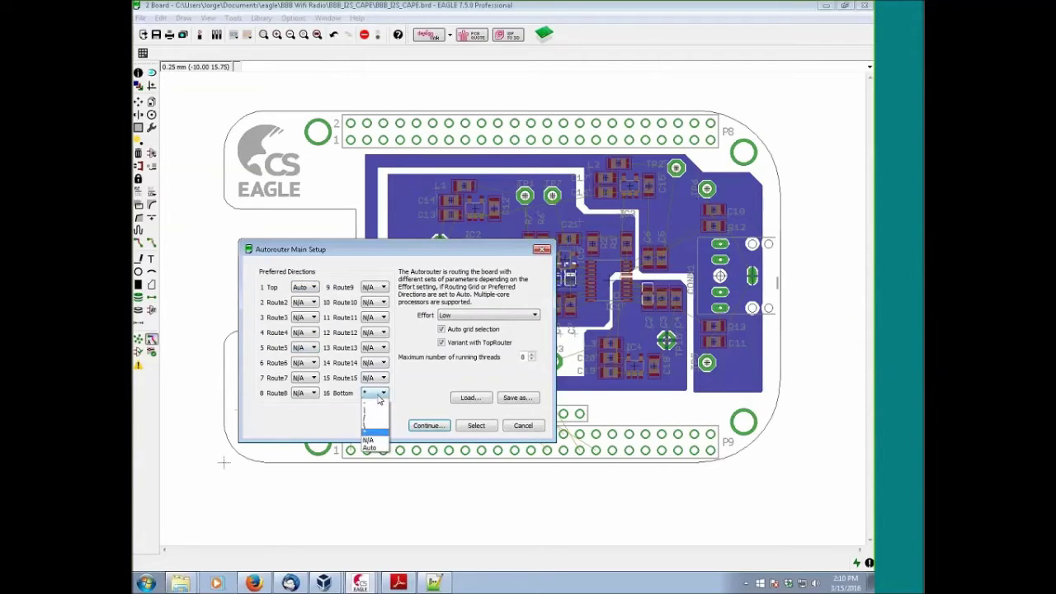
left_click(372, 448)
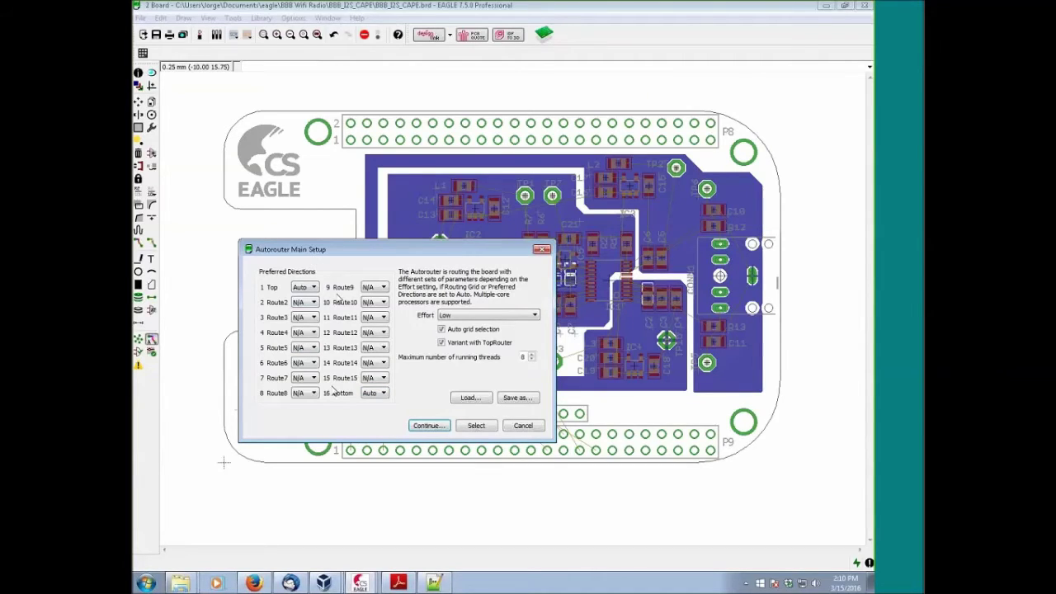
- Try the Medium and High autorouter effort levels, and set the effort back to Low
left_click(535, 317)
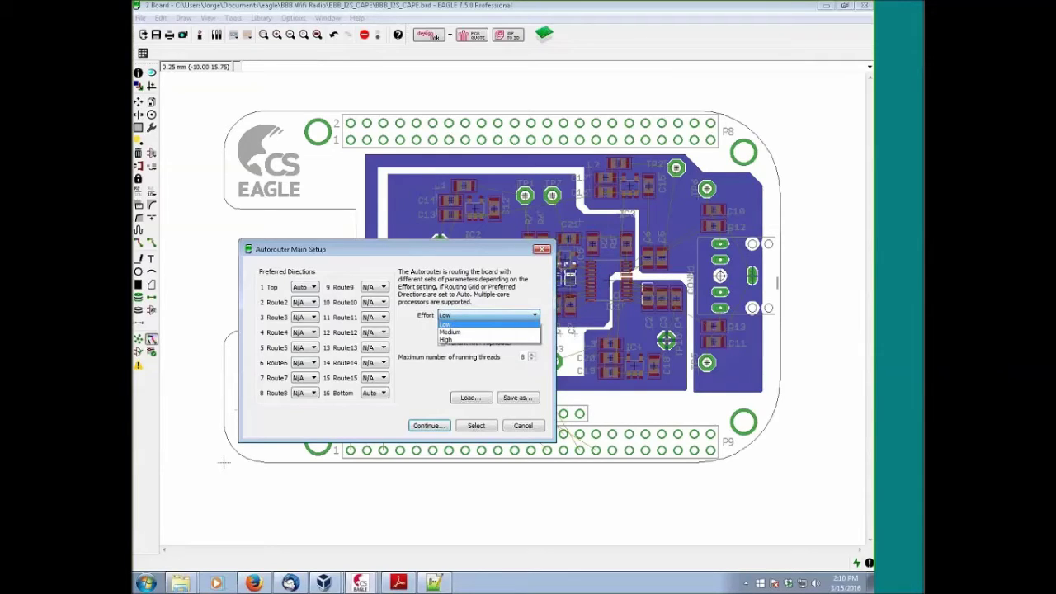
left_click(493, 296)
left_click(535, 316)
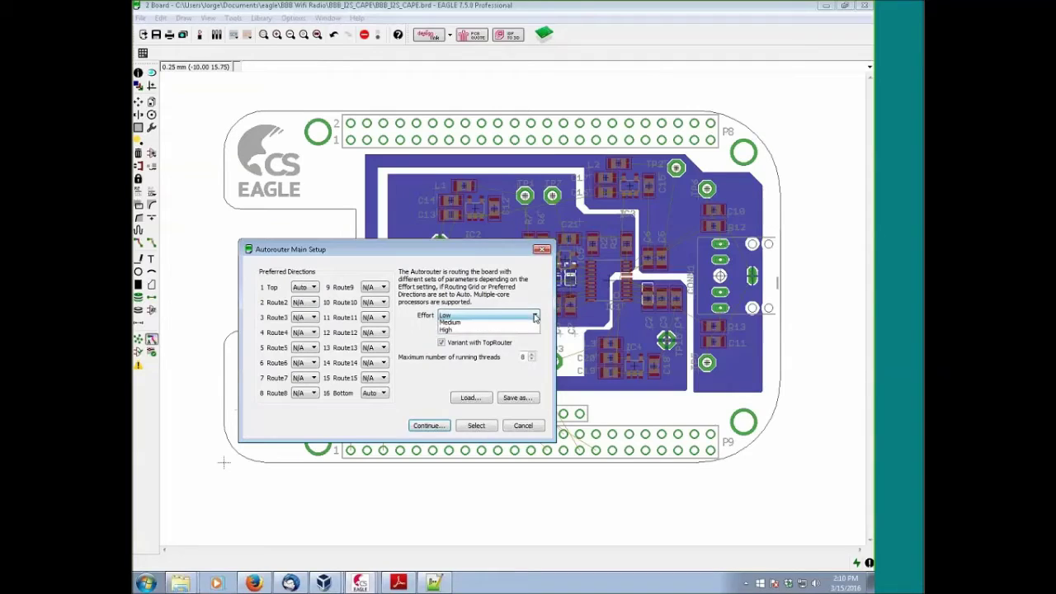
left_click(512, 313)
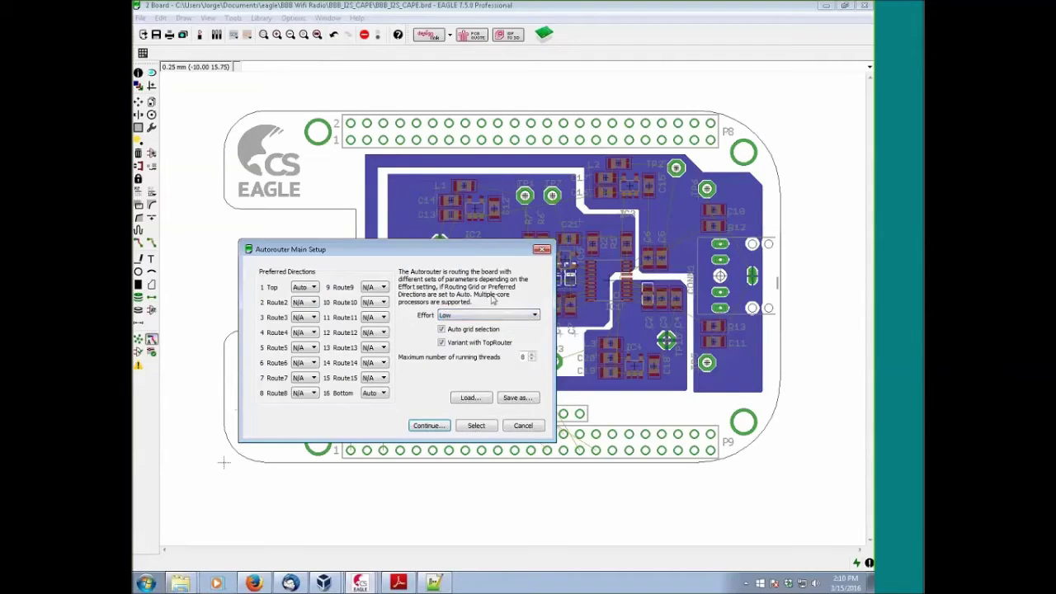
left_click(535, 315)
left_click(513, 333)
left_click(534, 315)
left_click(511, 340)
left_click(535, 318)
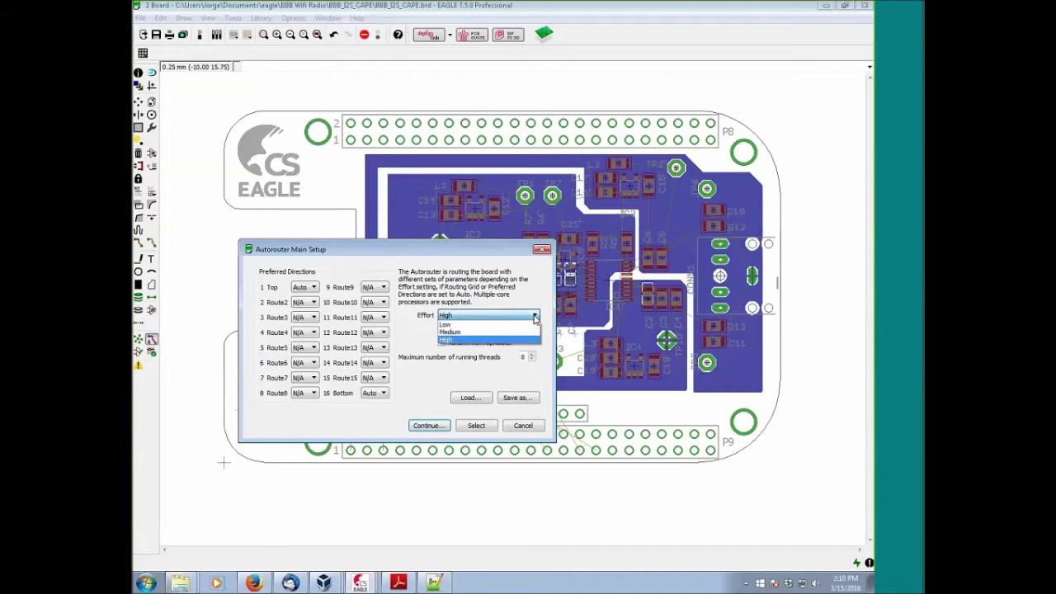
left_click(532, 324)
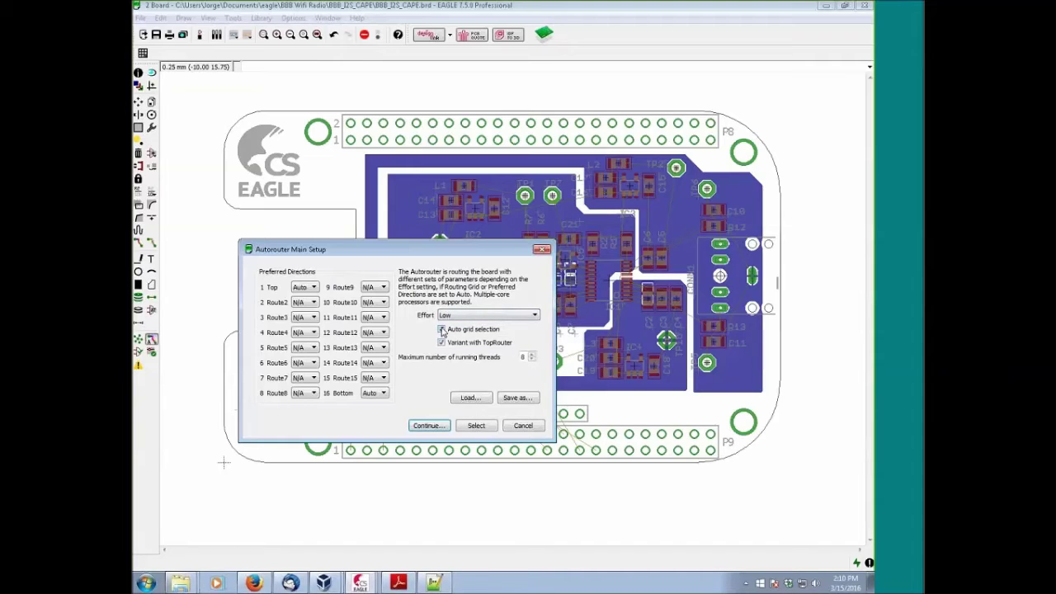
- Disable automatic grid selection to reveal the manual routing grid setting, and enable it again
left_click(443, 314)
left_click(443, 330)
left_click(441, 329)
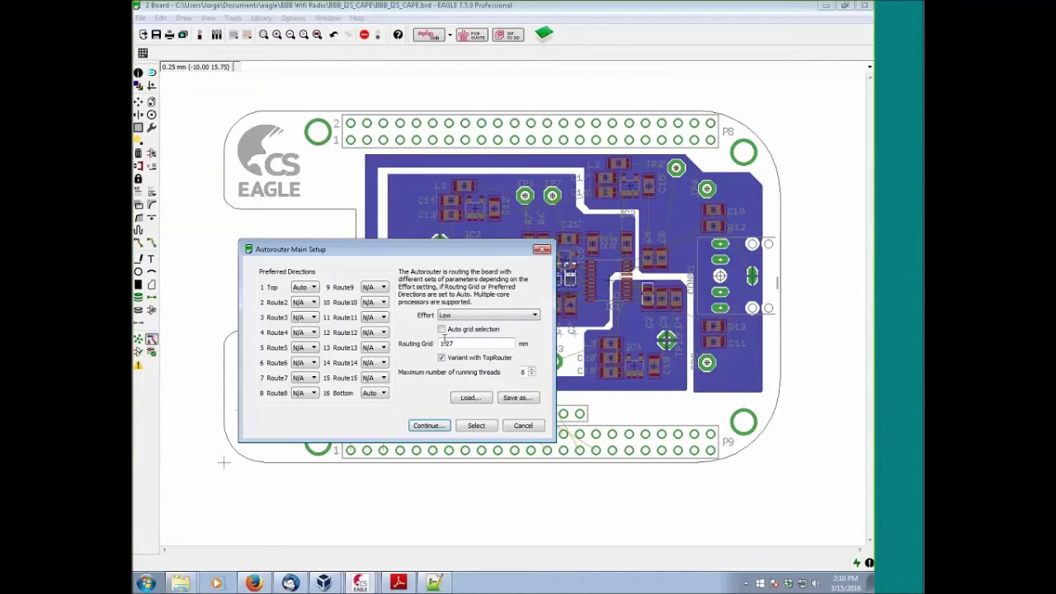
left_click(442, 329)
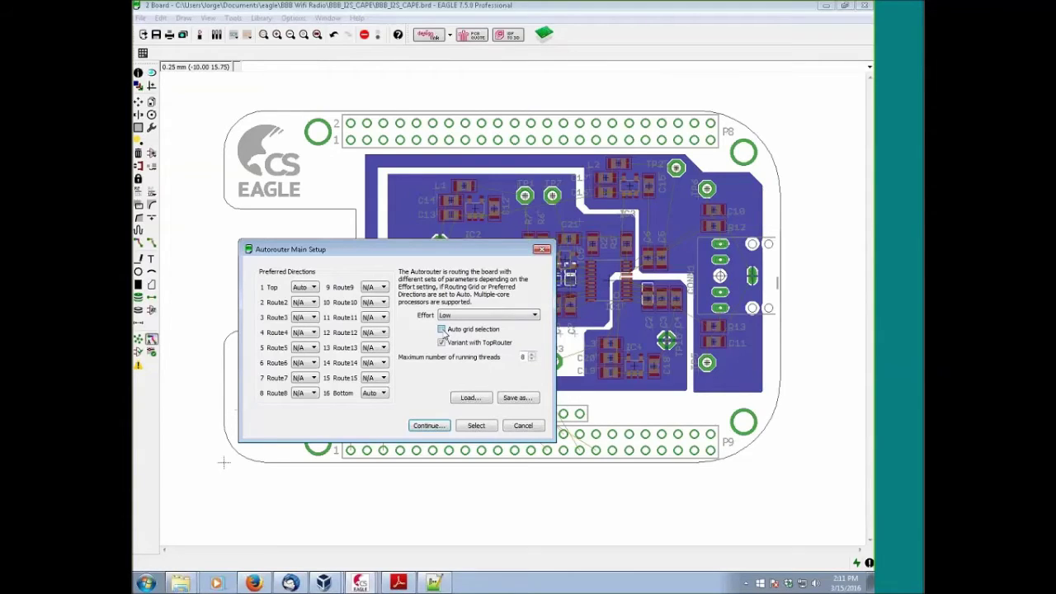
left_click(441, 329)
- Toggle the TopRouter variant option off and on, leaving it enabled
left_click(442, 342)
left_click(442, 343)
left_click(441, 343)
left_click(442, 343)
- Set the autorouter effort to High and continue to the routing variants
left_click(483, 315)
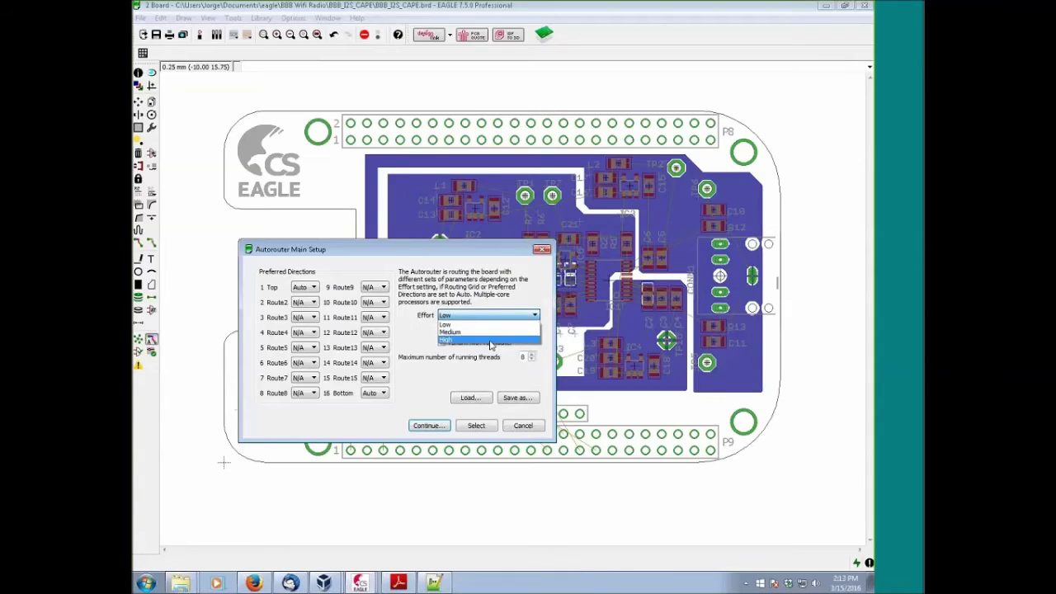
left_click(490, 343)
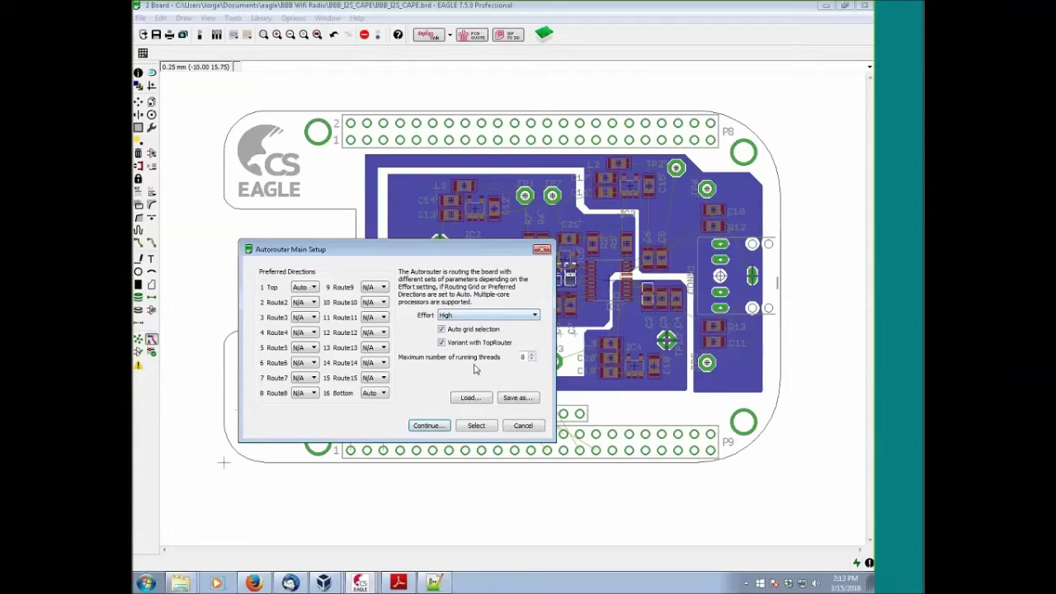
left_click(439, 426)
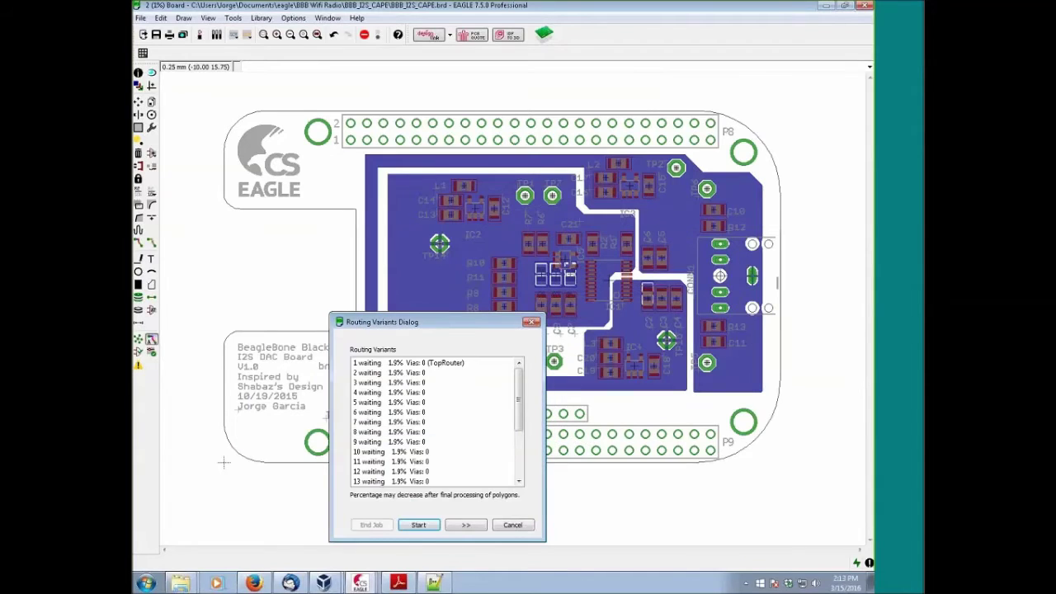
- Move the routing variants dialog clear of the central components and look through the full list of waiting variants
left_click_drag(407, 323, 291, 222)
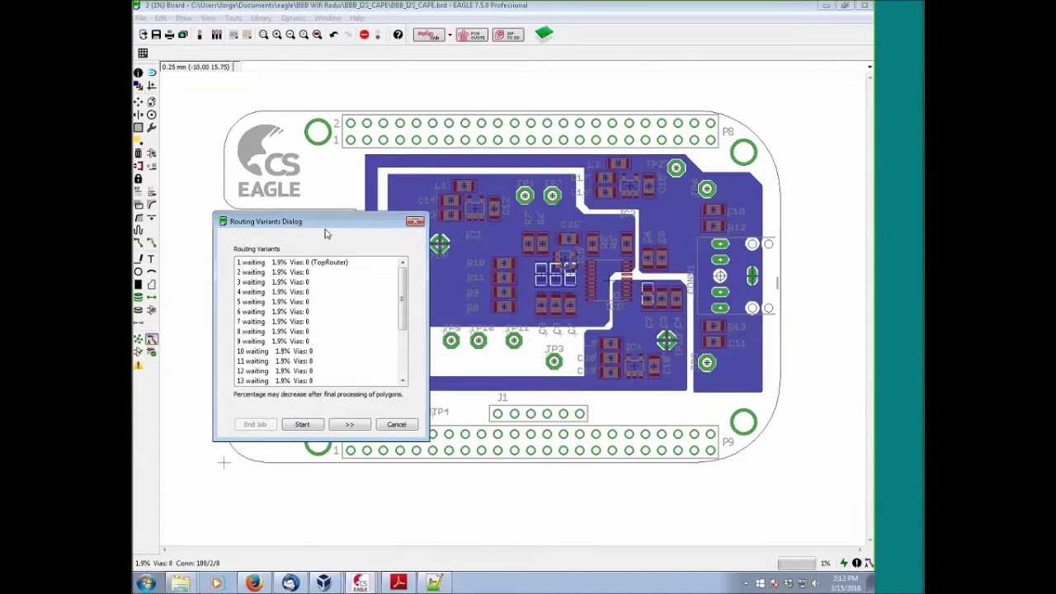
scroll(404, 366, "down", 3)
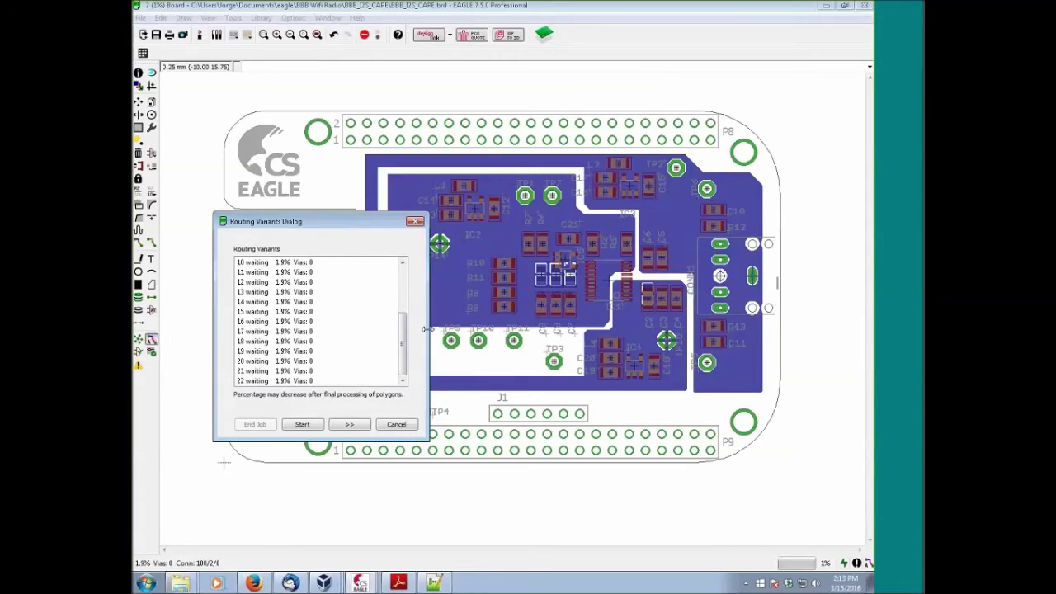
left_click_drag(405, 344, 402, 289)
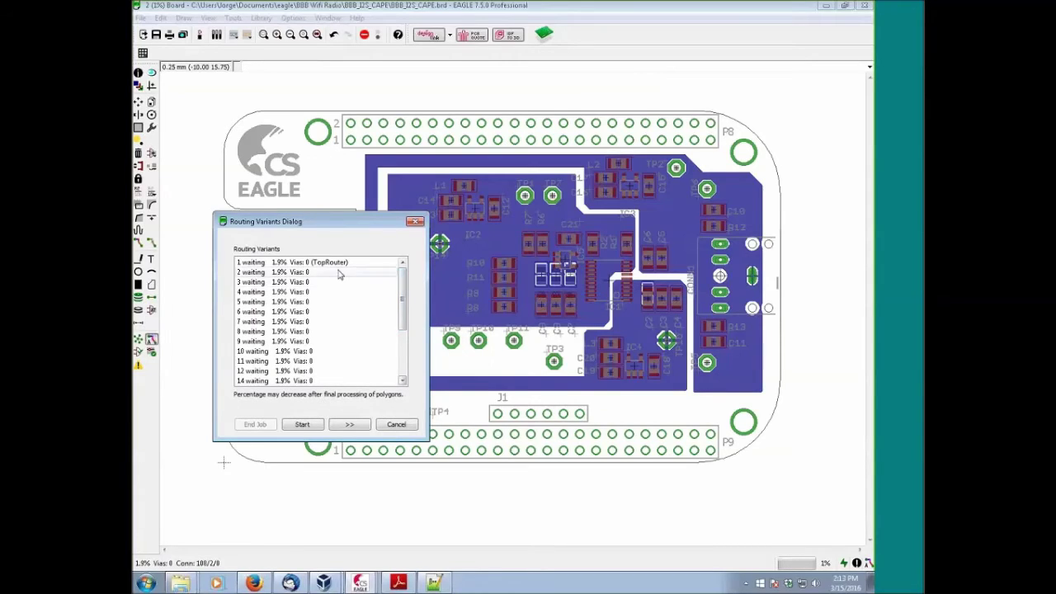
- Start the autorouter job on the waiting routing variants and look through the list while it runs
left_click(329, 264)
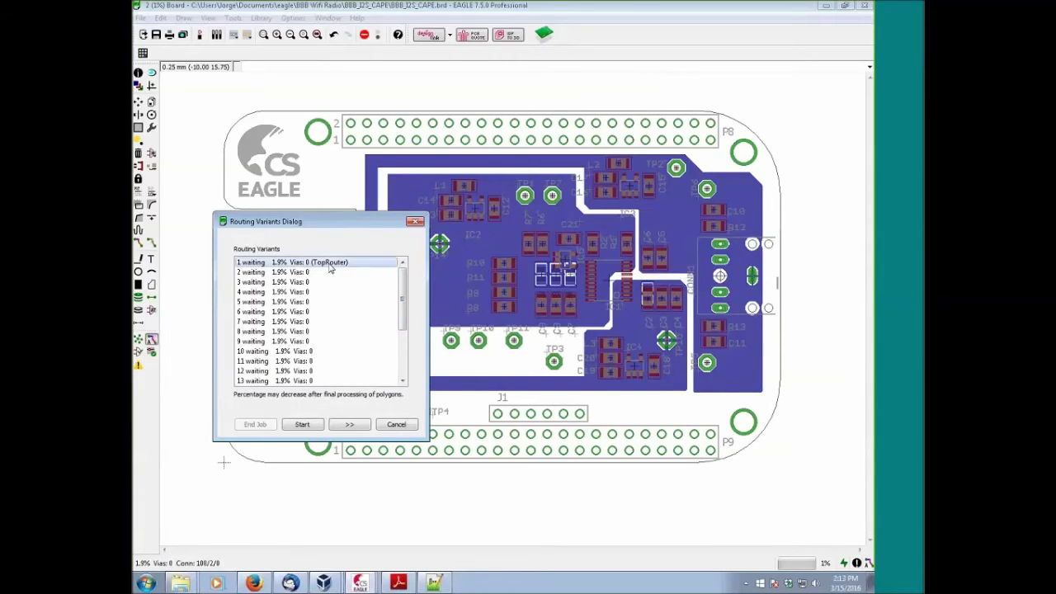
left_click(306, 427)
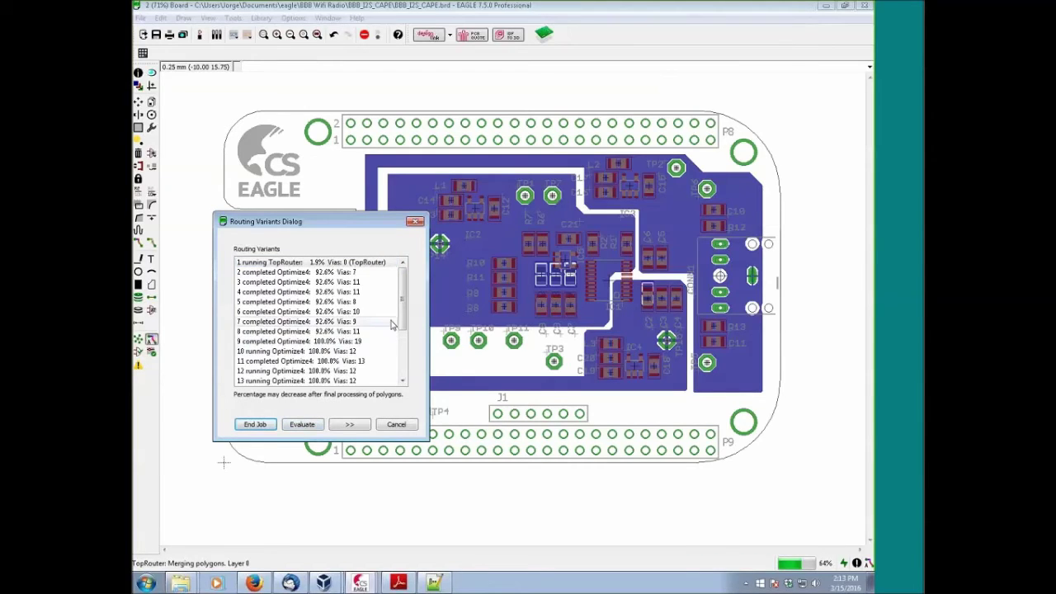
left_click(403, 343)
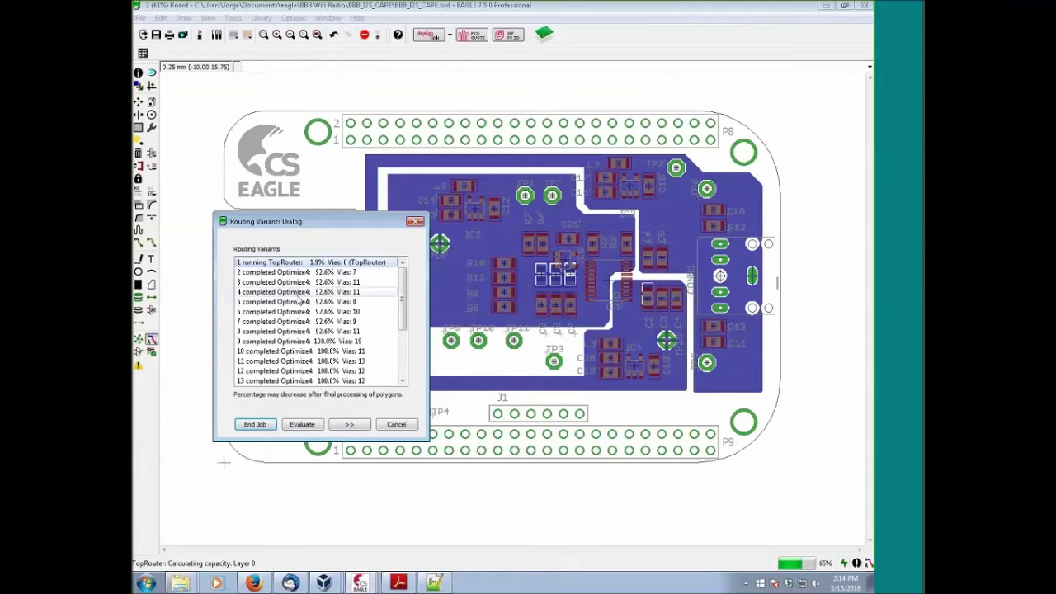
- Preview several completed variants, including 4, 5, 7, 8 and 11, and check the rest of the variant list
left_click(297, 292)
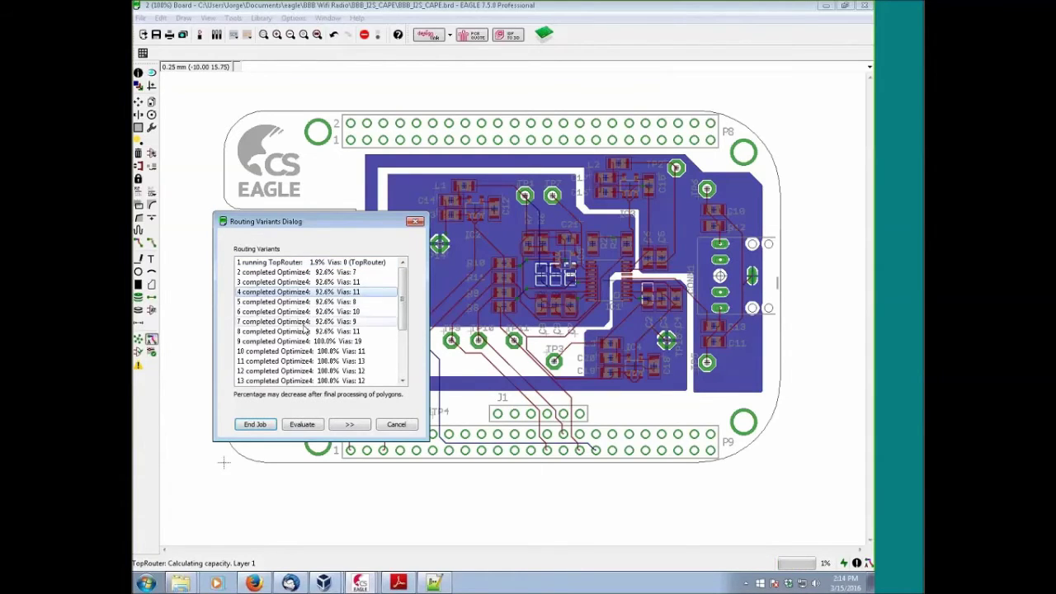
left_click(305, 331)
left_click(312, 360)
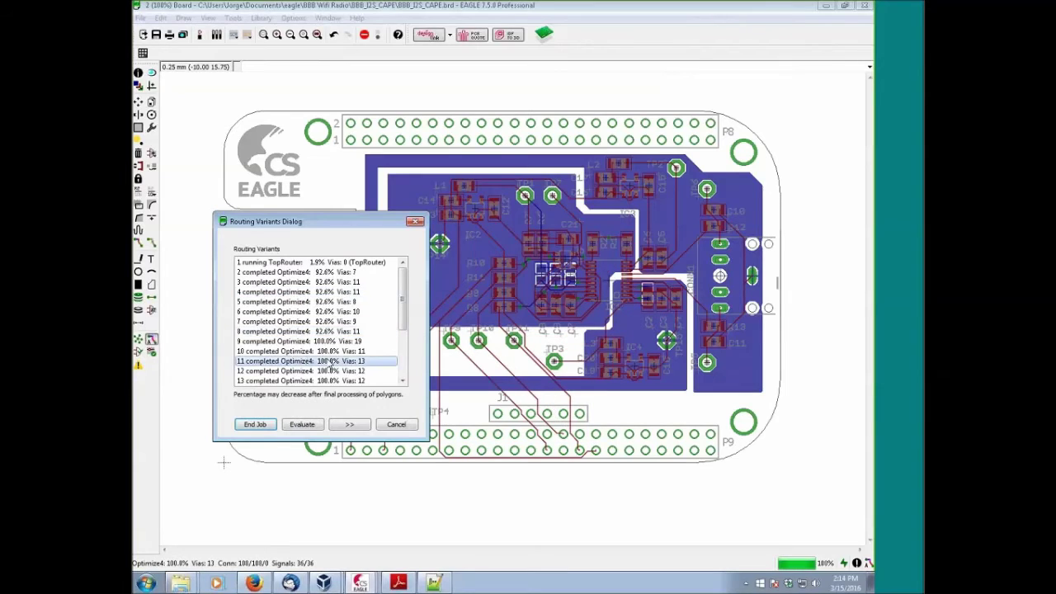
left_click(295, 331)
left_click(291, 302)
left_click(289, 321)
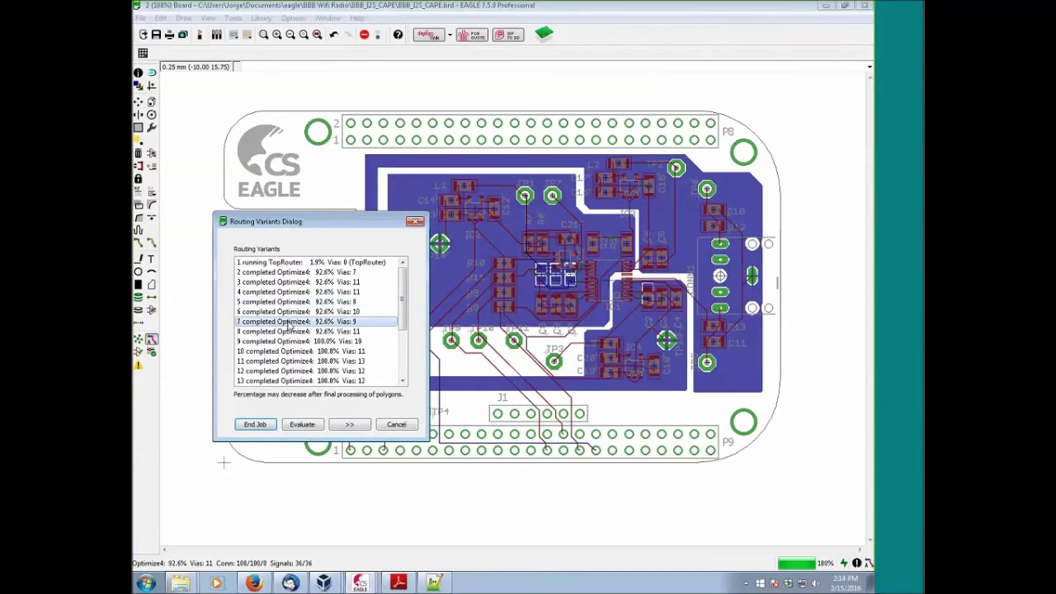
left_click(297, 362)
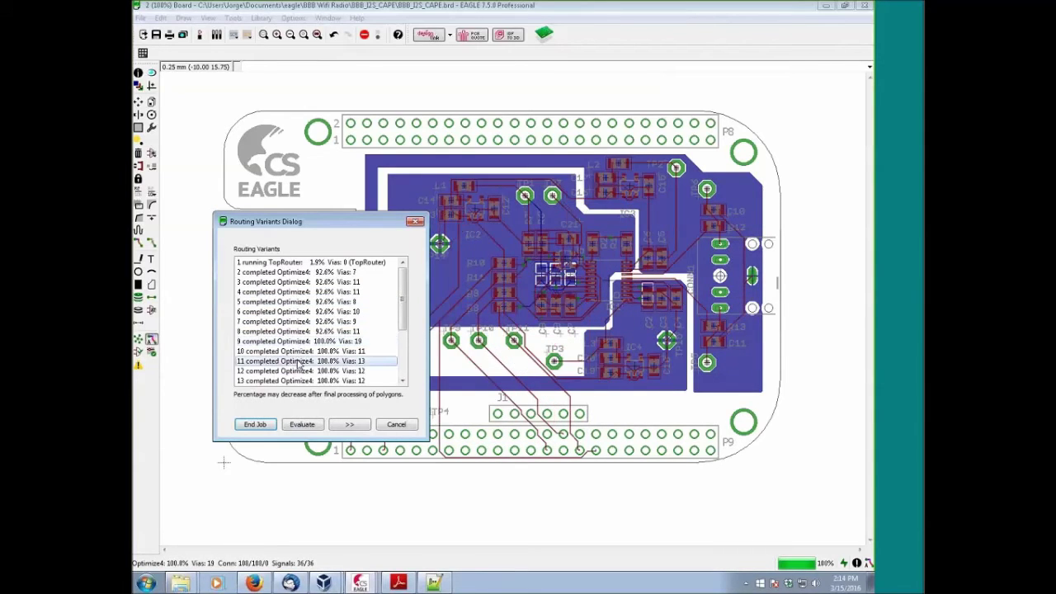
scroll(299, 363, "down", 3)
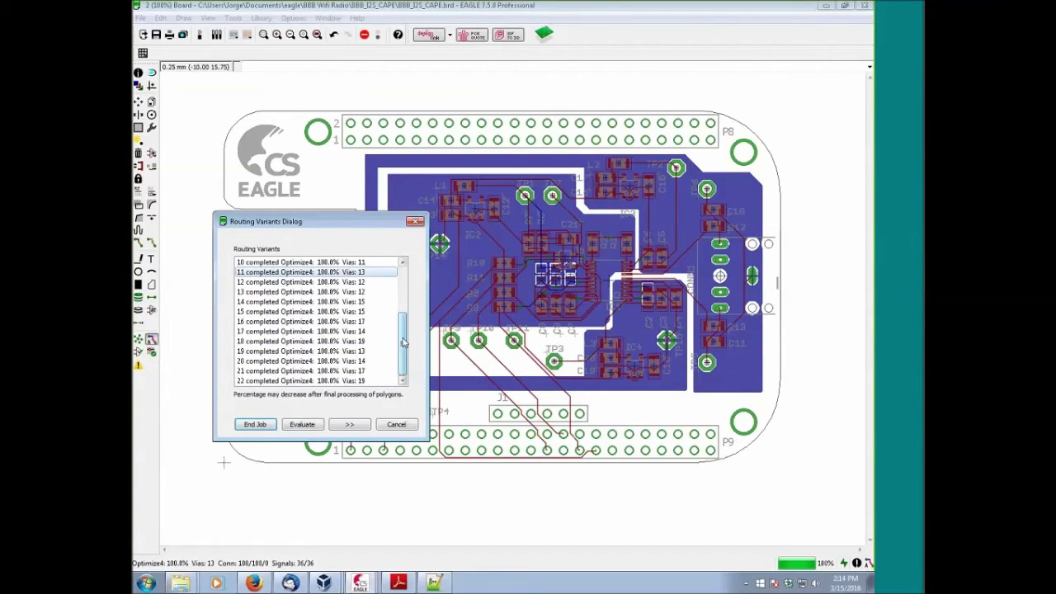
left_click_drag(402, 334, 402, 291)
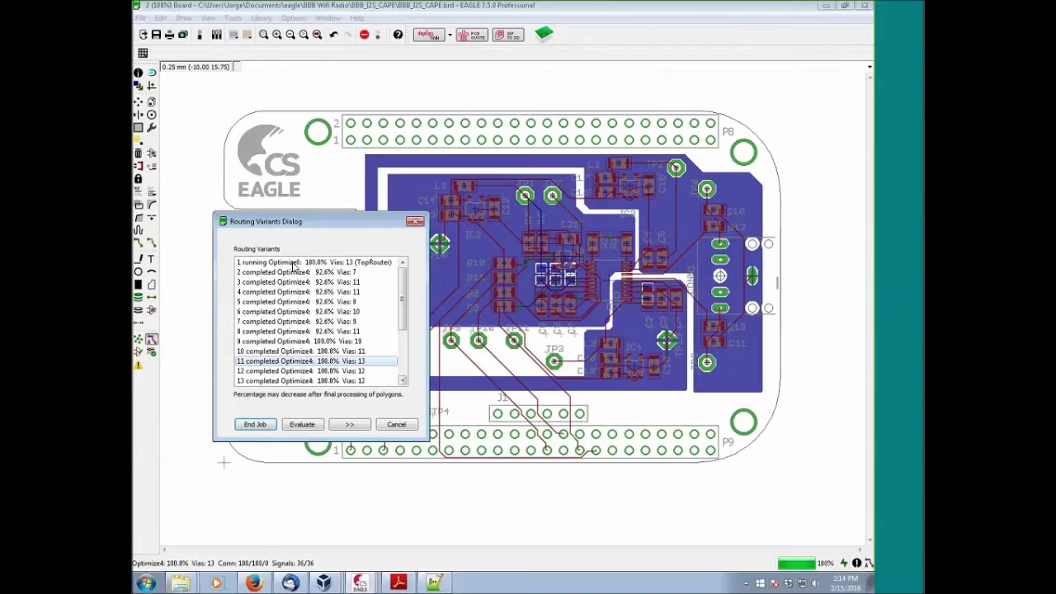
- Preview variants 1 (TopRouter) through 12 one after another on the board, moving the variants dialog clear of the lower board area
left_click(294, 262)
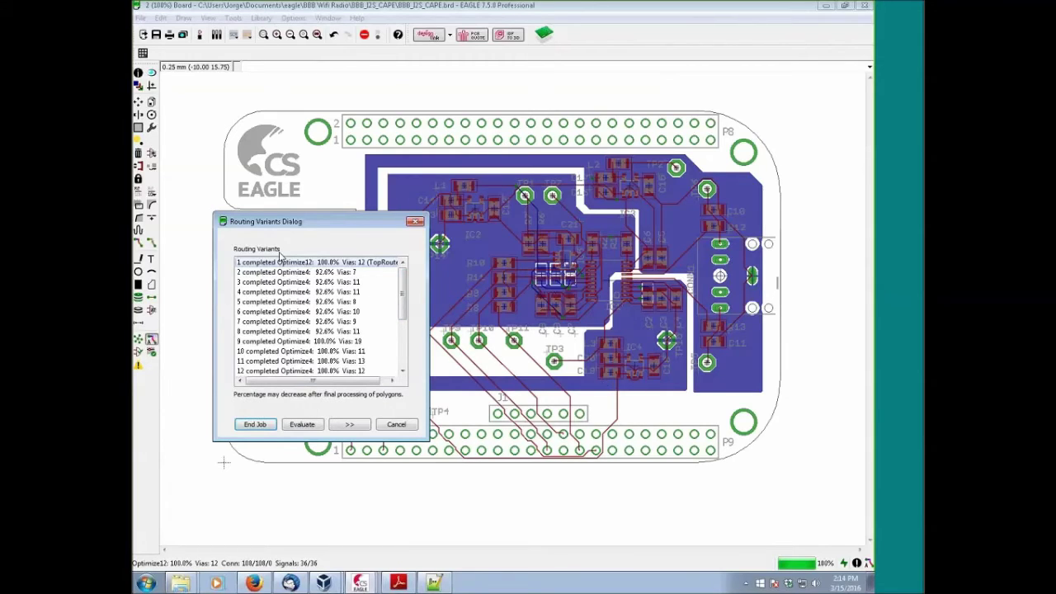
left_click_drag(291, 222, 243, 106)
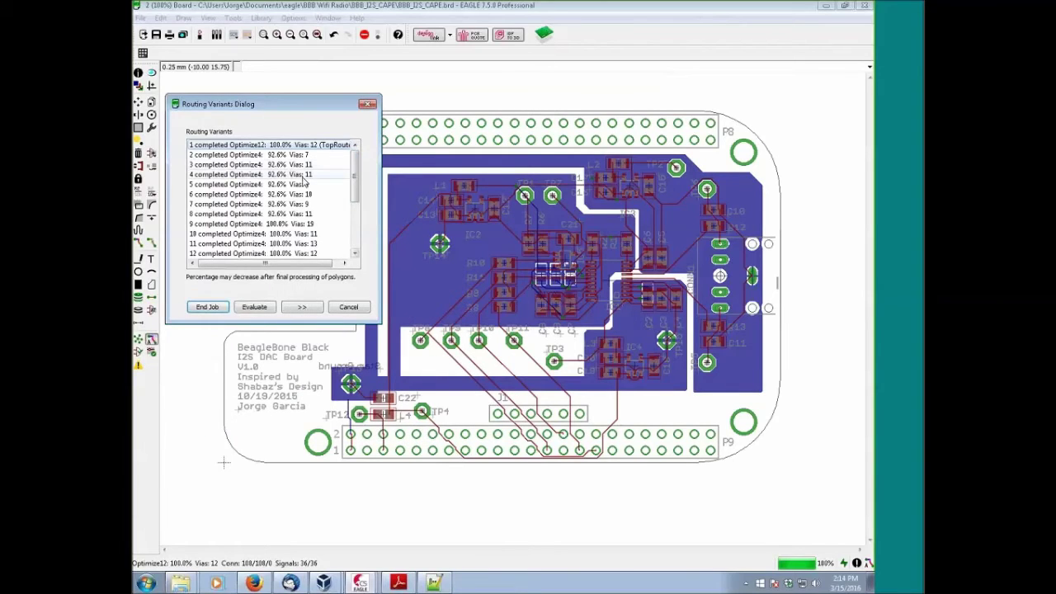
left_click(255, 155)
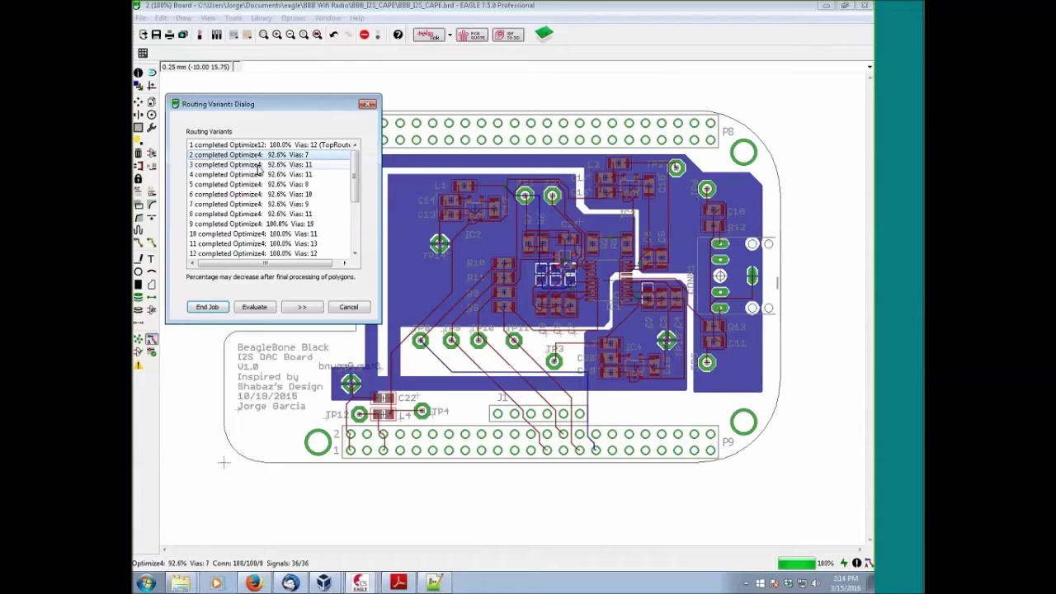
left_click(259, 165)
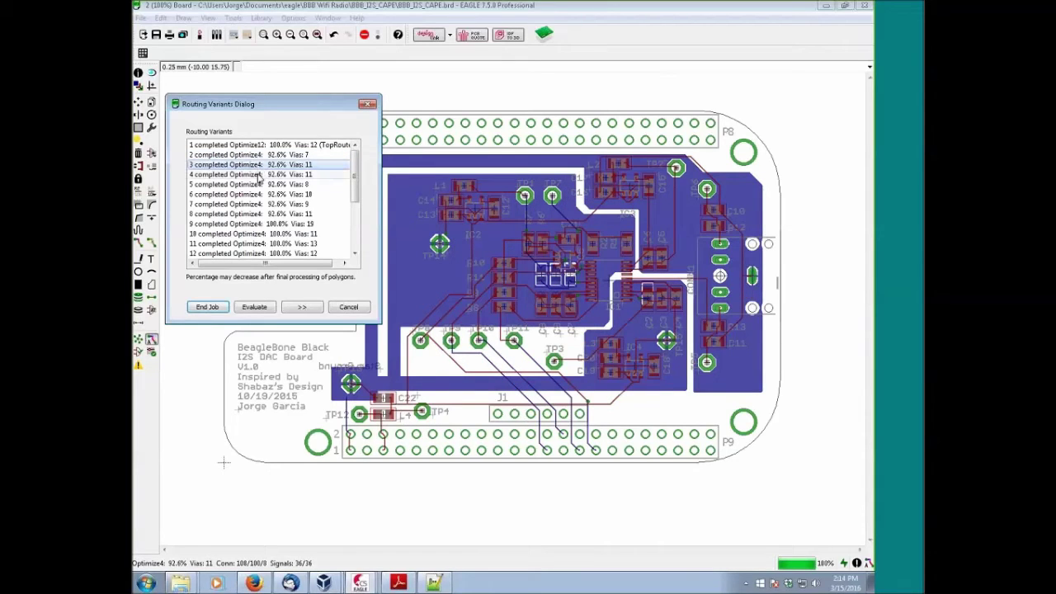
left_click(259, 175)
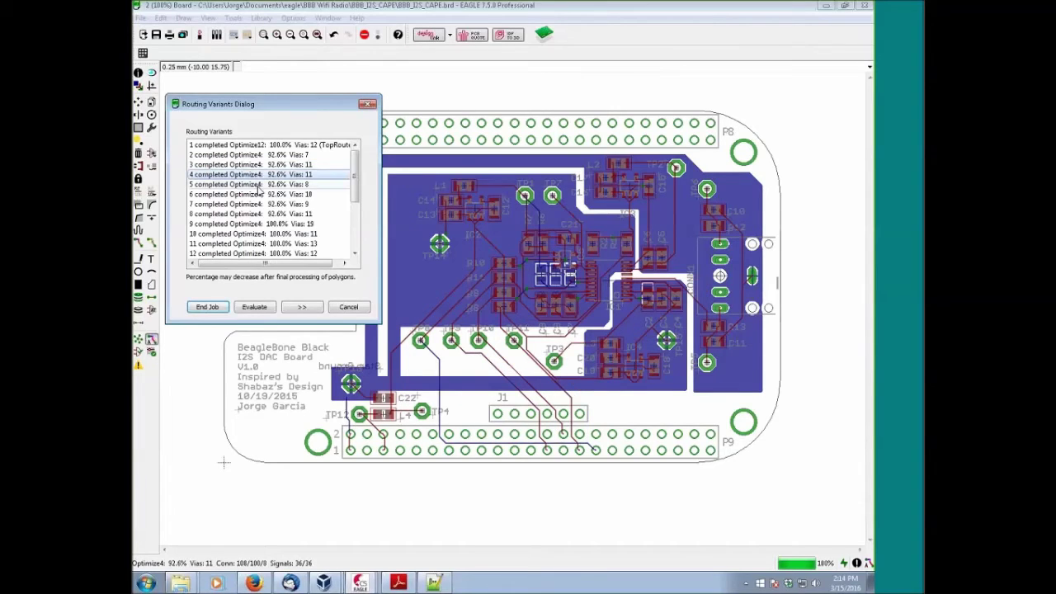
left_click(259, 185)
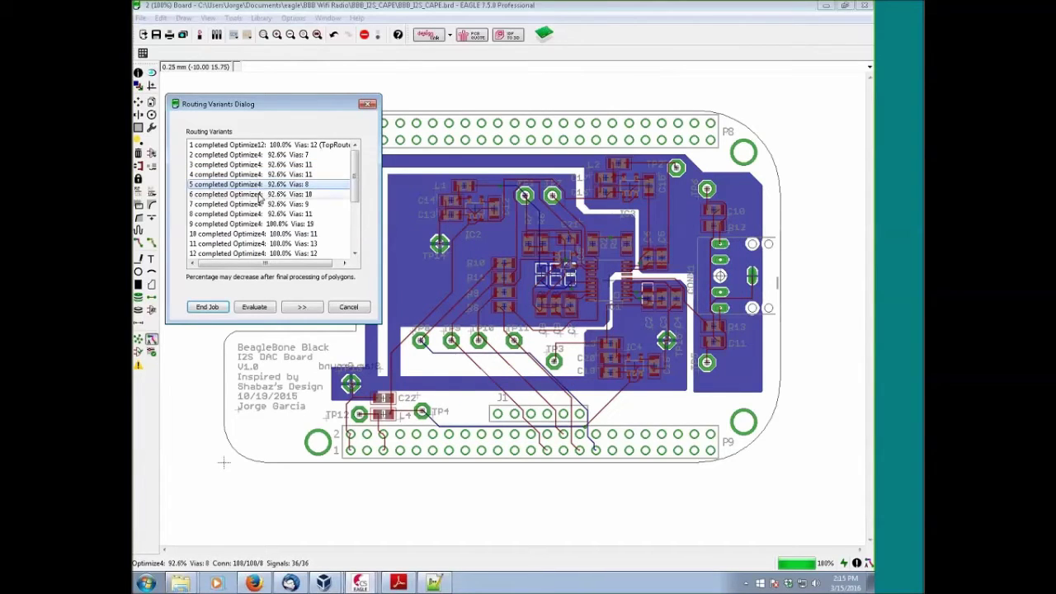
left_click(259, 194)
left_click(261, 205)
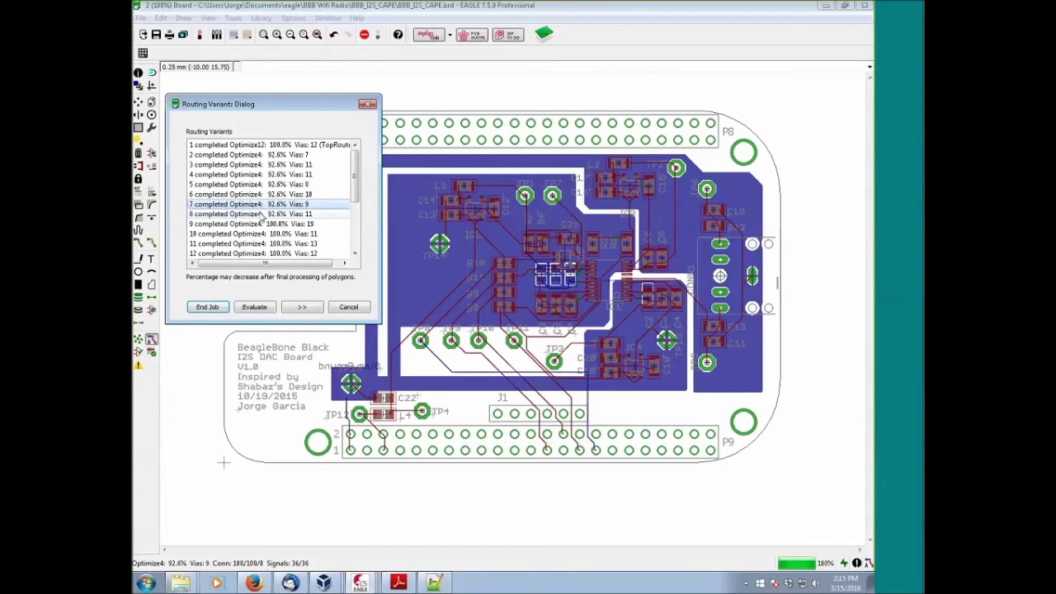
left_click(261, 214)
left_click(261, 223)
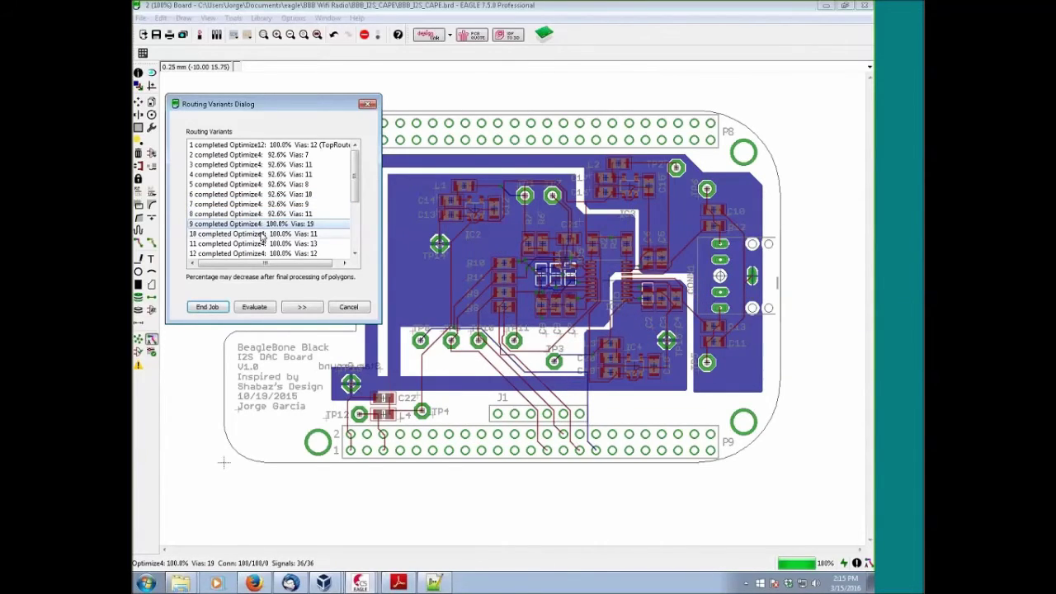
left_click(262, 233)
left_click(264, 243)
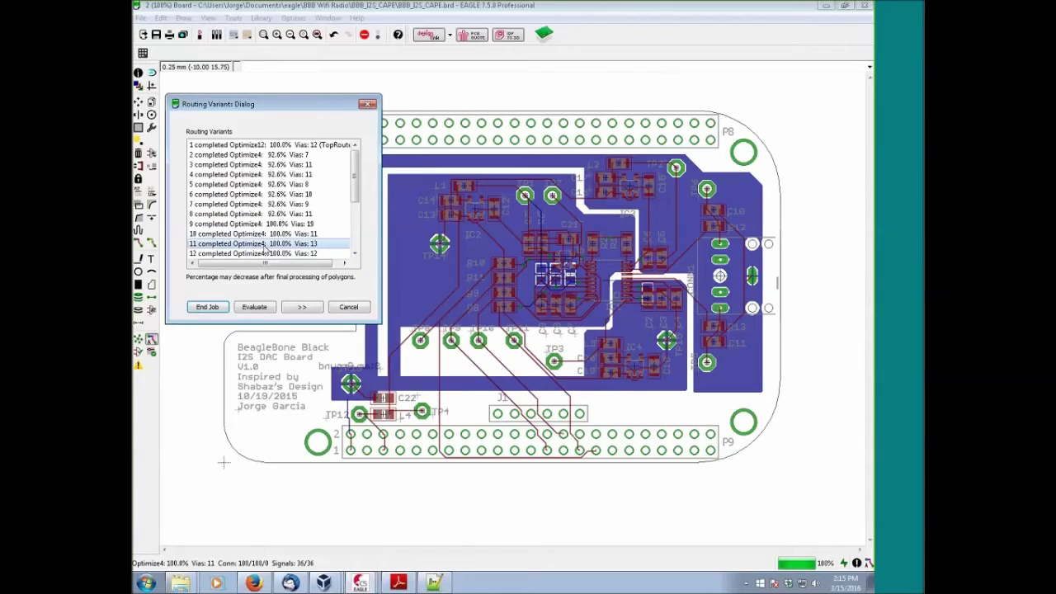
left_click(266, 253)
- Preview the remaining completed variants from 13 up to 18 on the board
scroll(354, 194, "down", 3)
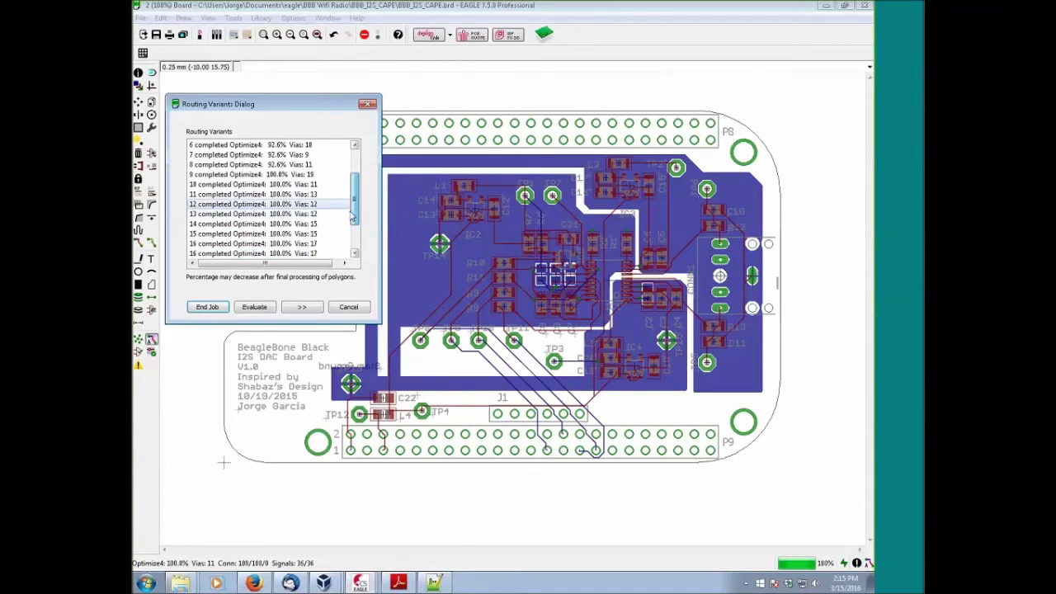
left_click(275, 175)
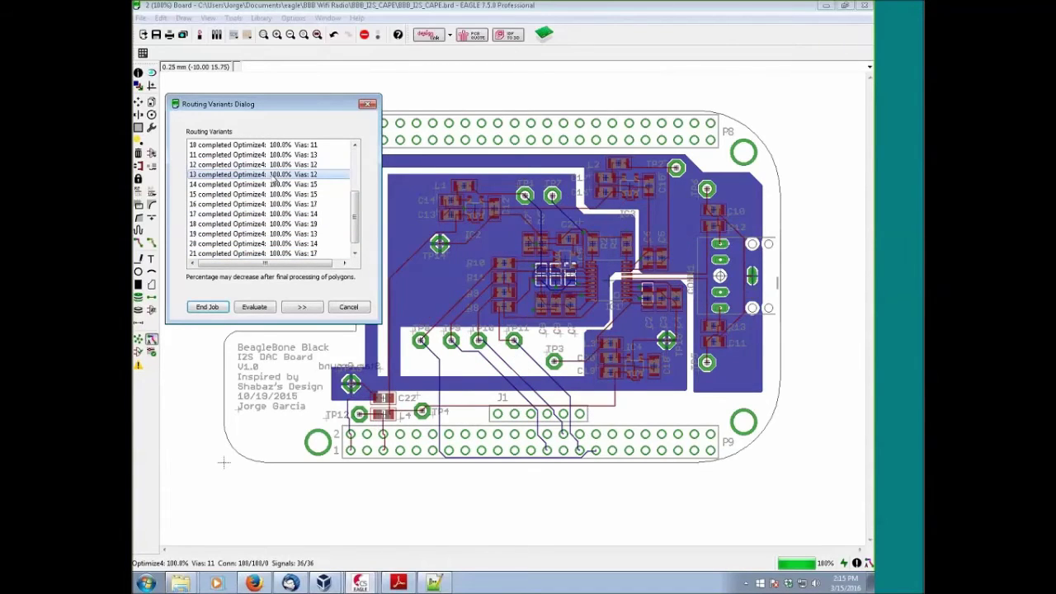
left_click(273, 185)
left_click(275, 194)
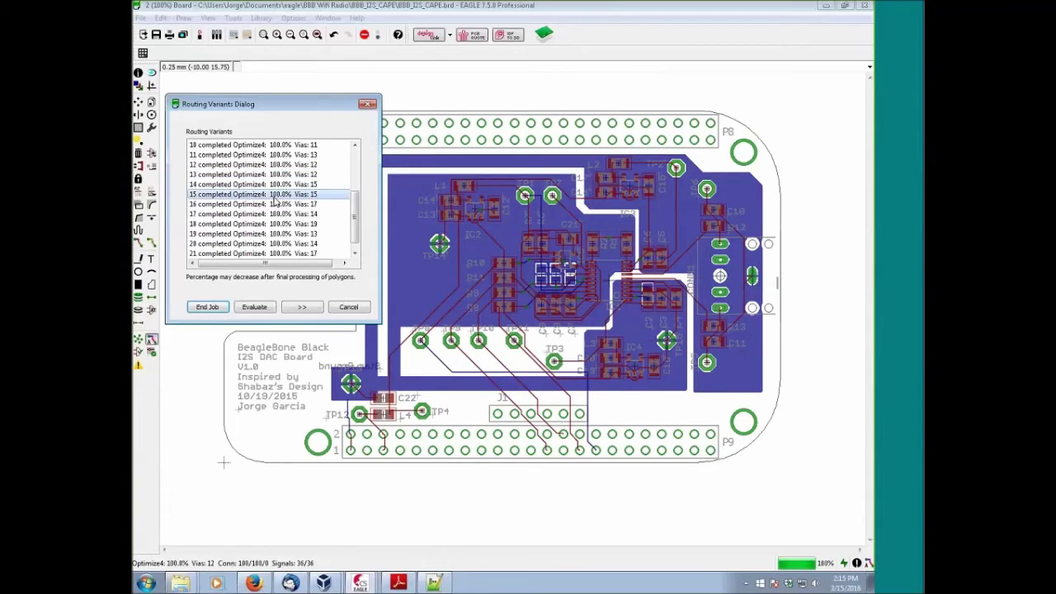
left_click(275, 203)
mouse_move(355, 218)
left_mouse_down()
mouse_move(355, 206)
mouse_move(356, 225)
left_mouse_up()
left_click(305, 214)
- Load variant 19 onto the board for evaluation and examine its traces and vias up close, especially around IC1 and IC5
left_click(305, 224)
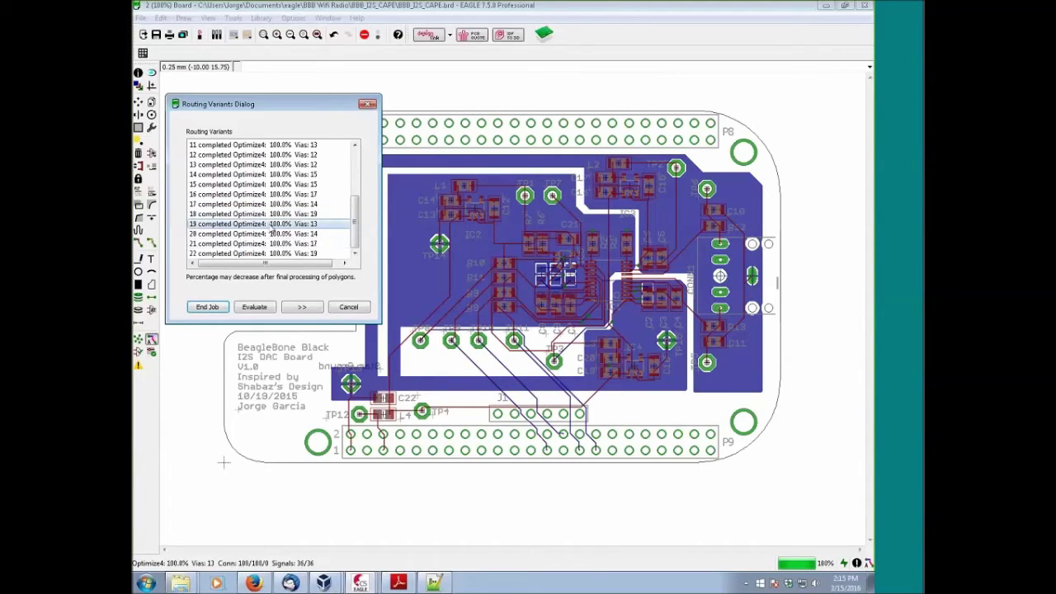
left_click(254, 307)
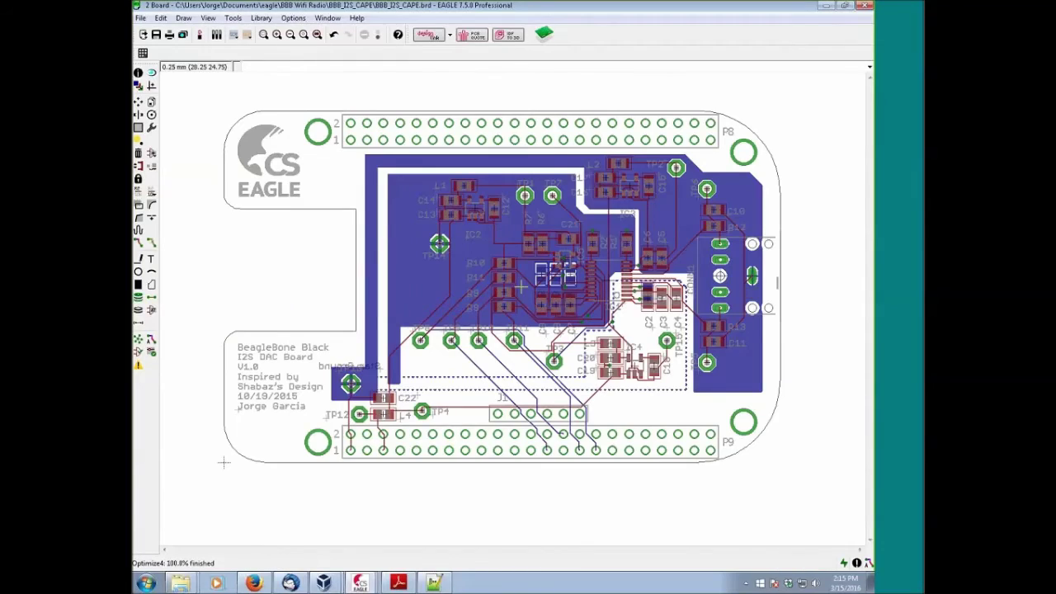
scroll(584, 318, "up", 3)
scroll(577, 320, "up", 1)
scroll(462, 363, "down", 2)
scroll(354, 405, "up", 2)
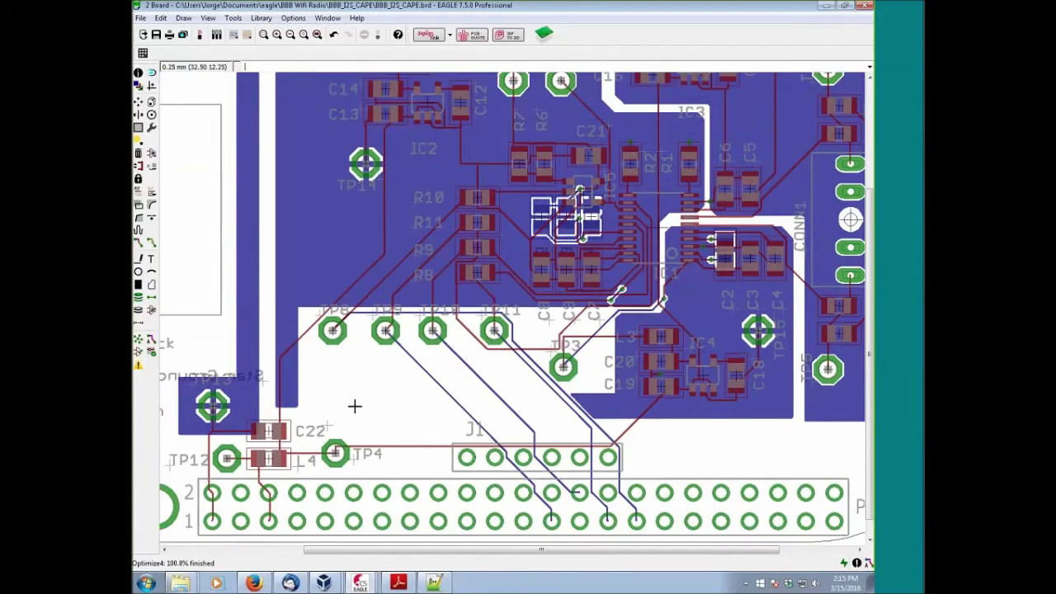
scroll(362, 404, "down", 2)
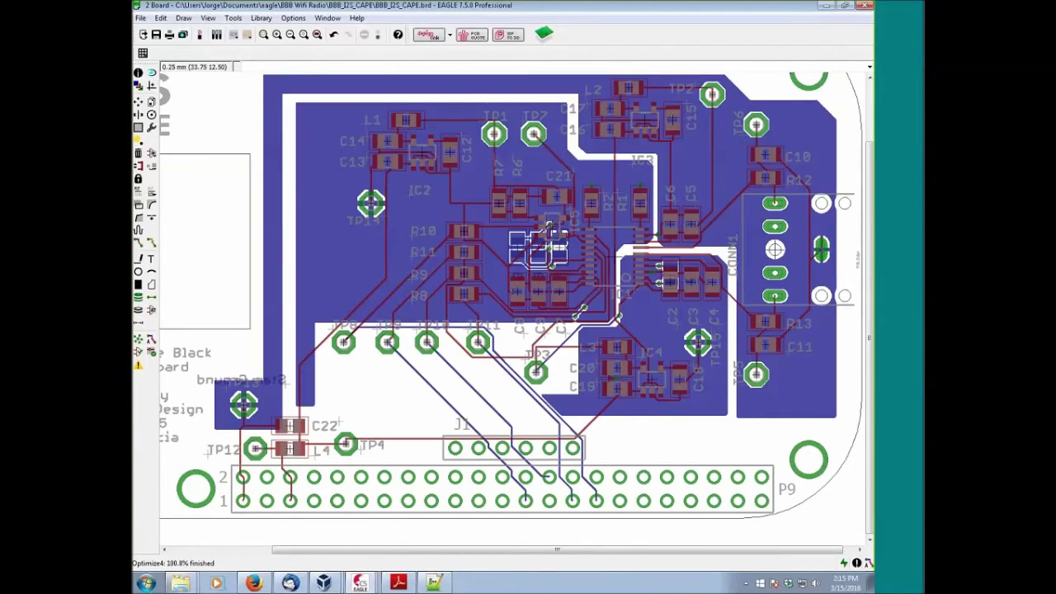
scroll(594, 235, "up", 4)
scroll(536, 225, "down", 5)
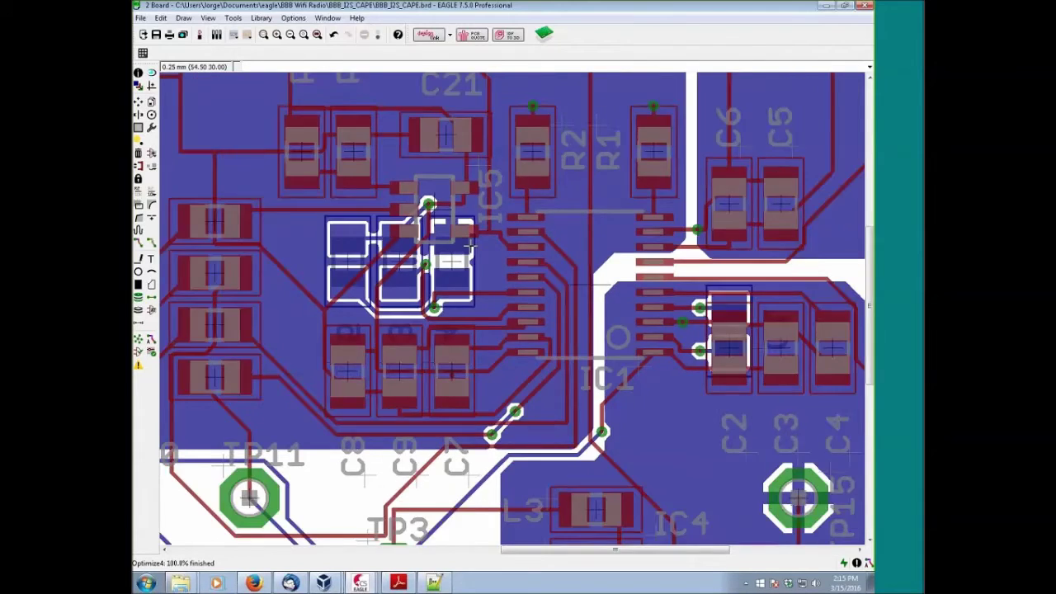
scroll(520, 247, "down", 2)
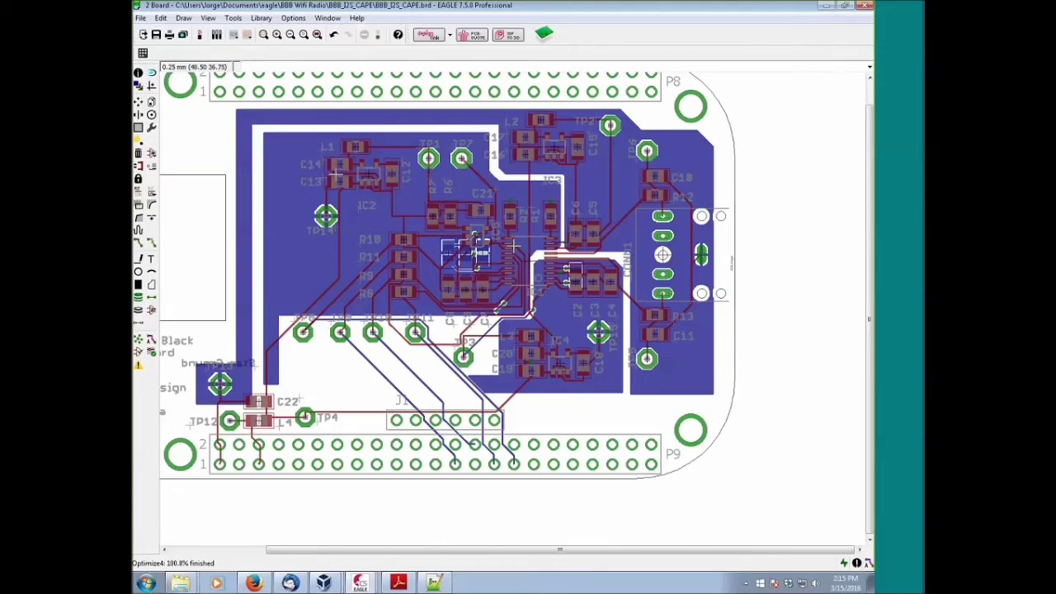
scroll(355, 177, "up", 3)
scroll(413, 192, "down", 3)
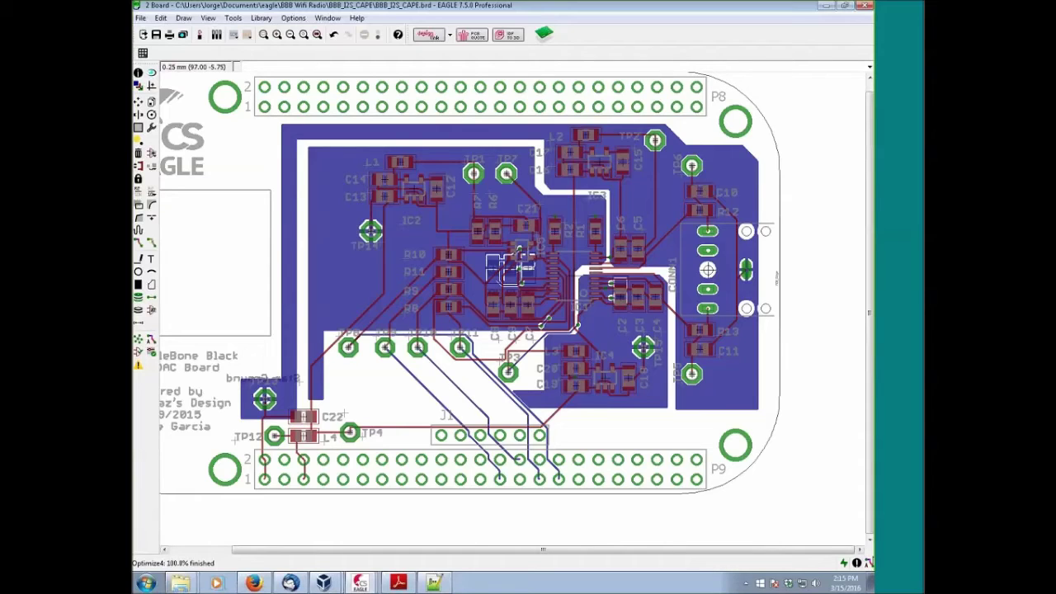
- Return to evaluating the recent autorouter job's variants and move the variants dialog clear of the central components
left_click(867, 563)
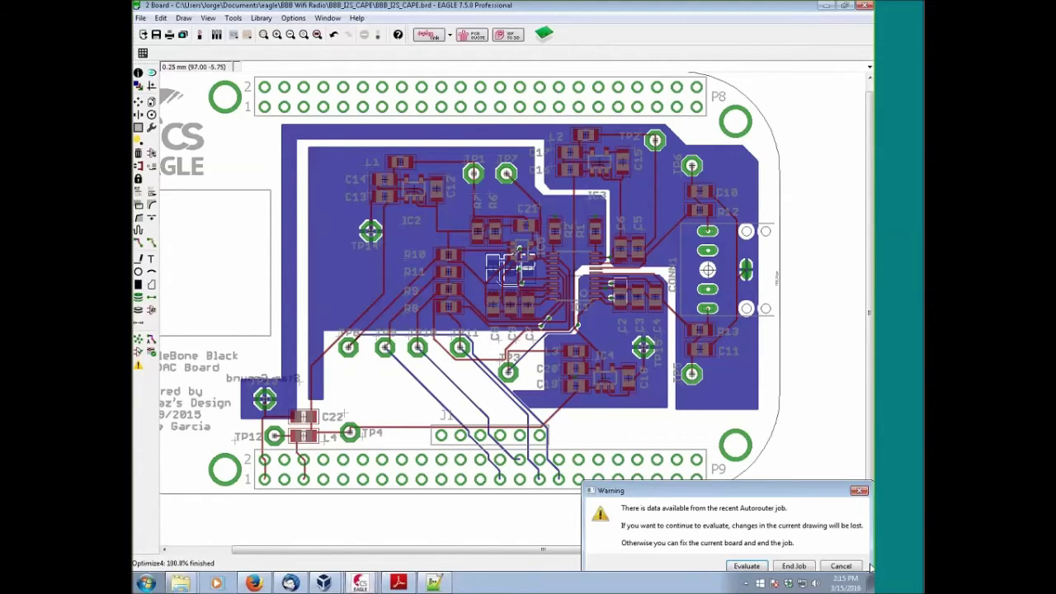
left_click_drag(755, 497, 668, 379)
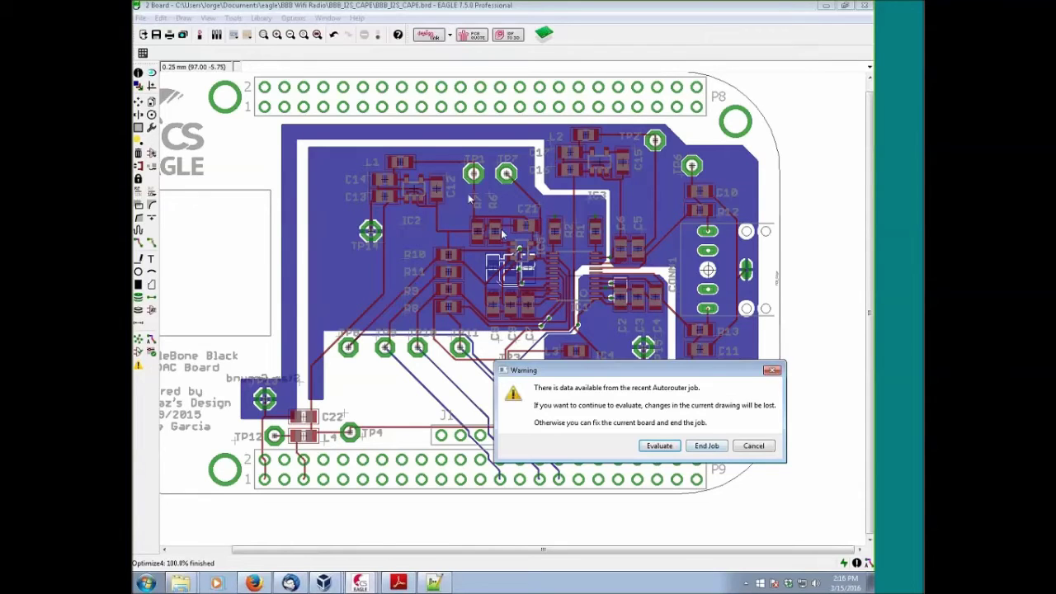
left_click(658, 445)
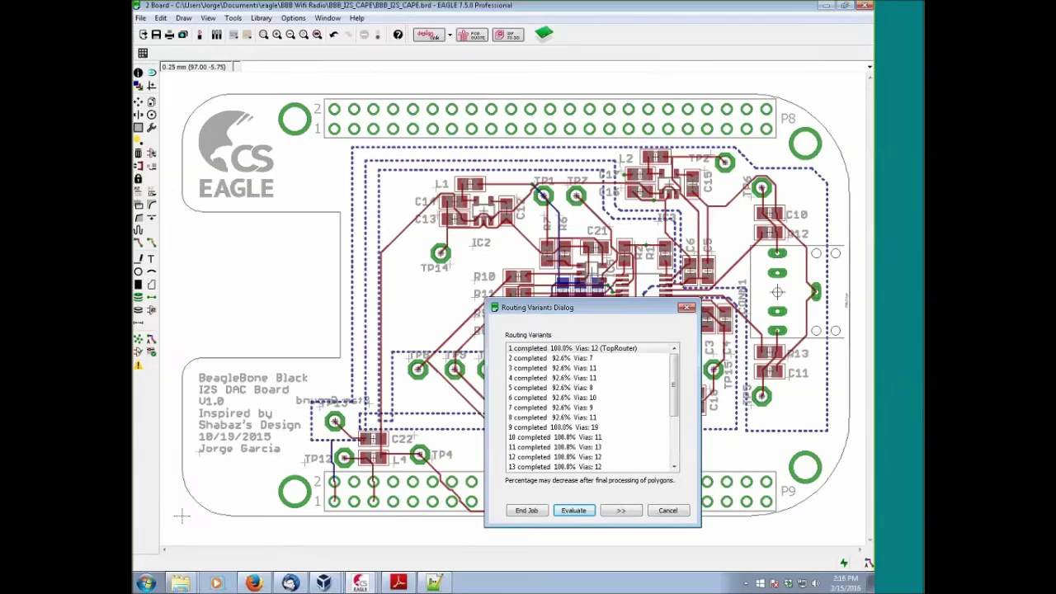
left_click_drag(578, 313, 303, 150)
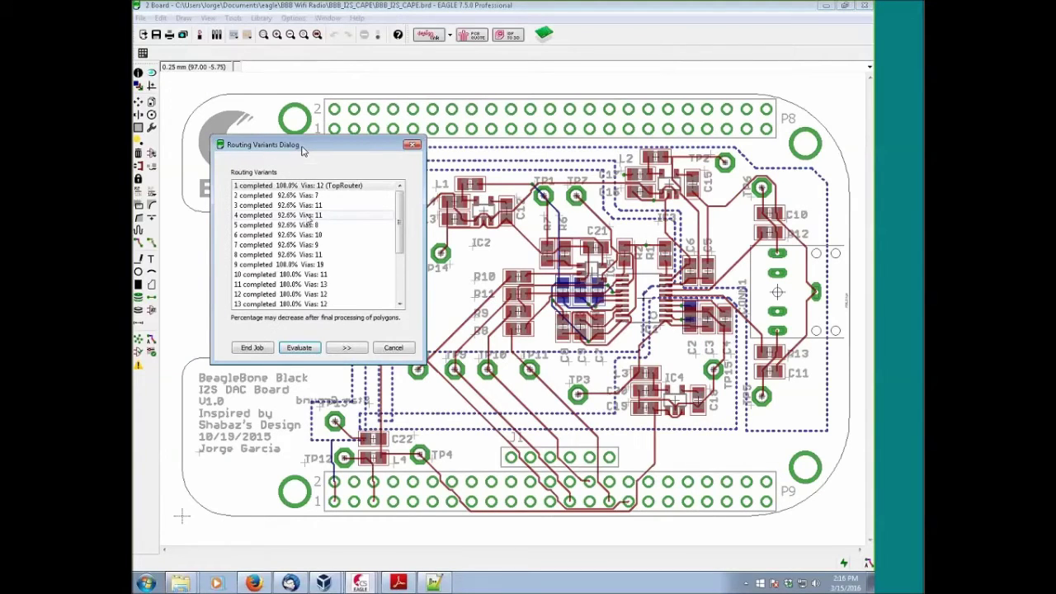
- Choose routing variant 10 and end the autorouter job, applying it to the board
left_click(316, 275)
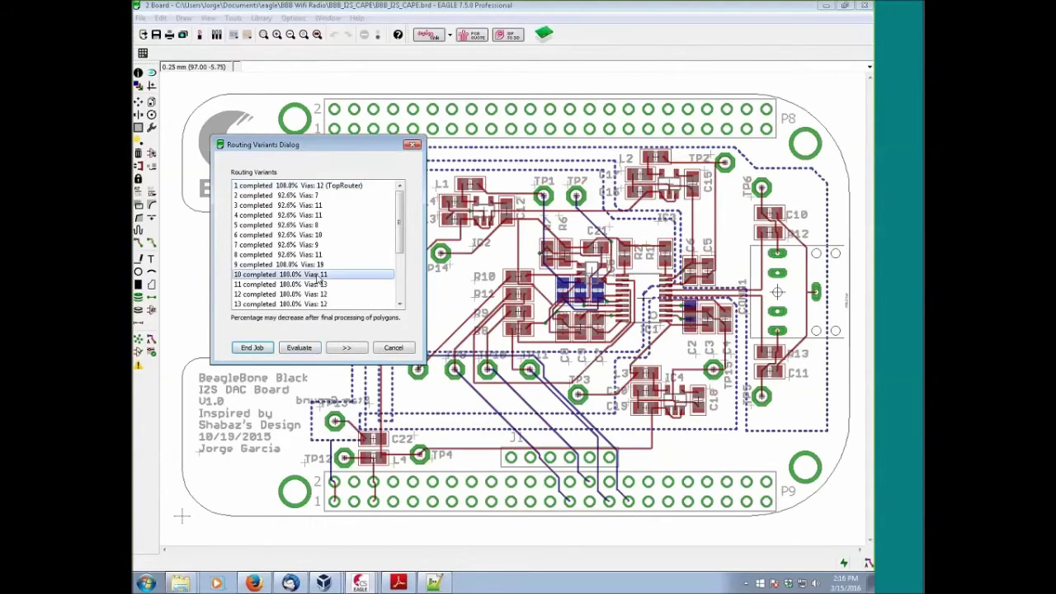
left_click(251, 347)
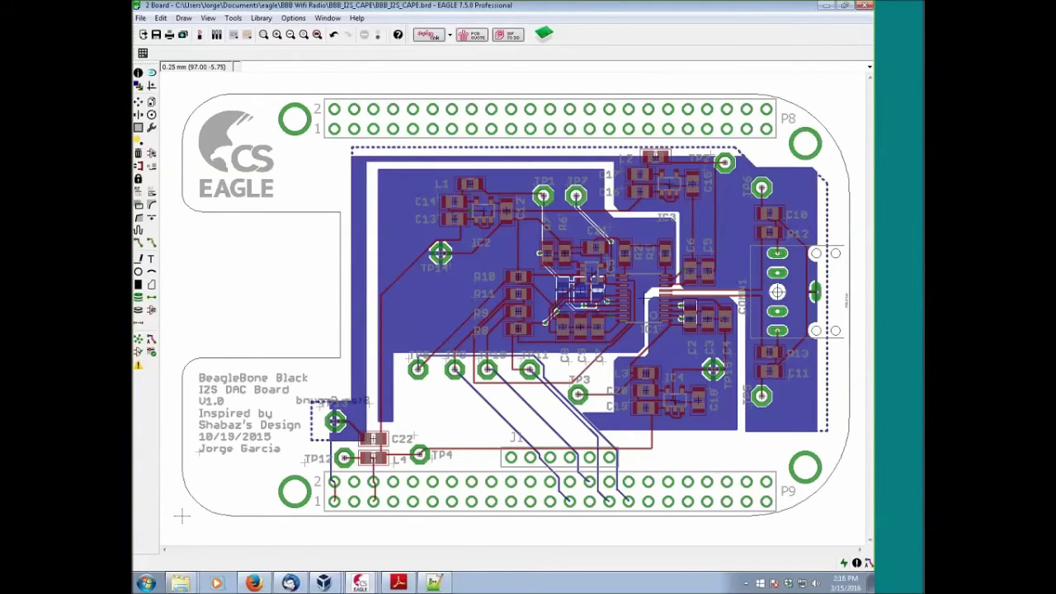
scroll(522, 245, "up", 2)
scroll(522, 245, "down", 3)
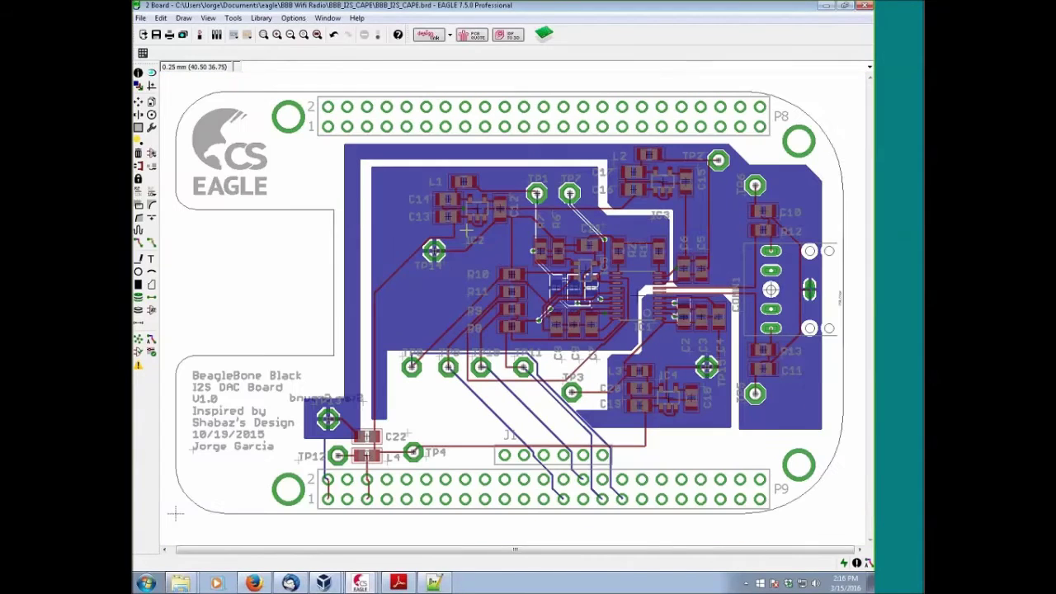
- End the recent autorouter job with the current board kept, and inspect the routed traces around IC1 and IC4 up close
left_click(703, 395)
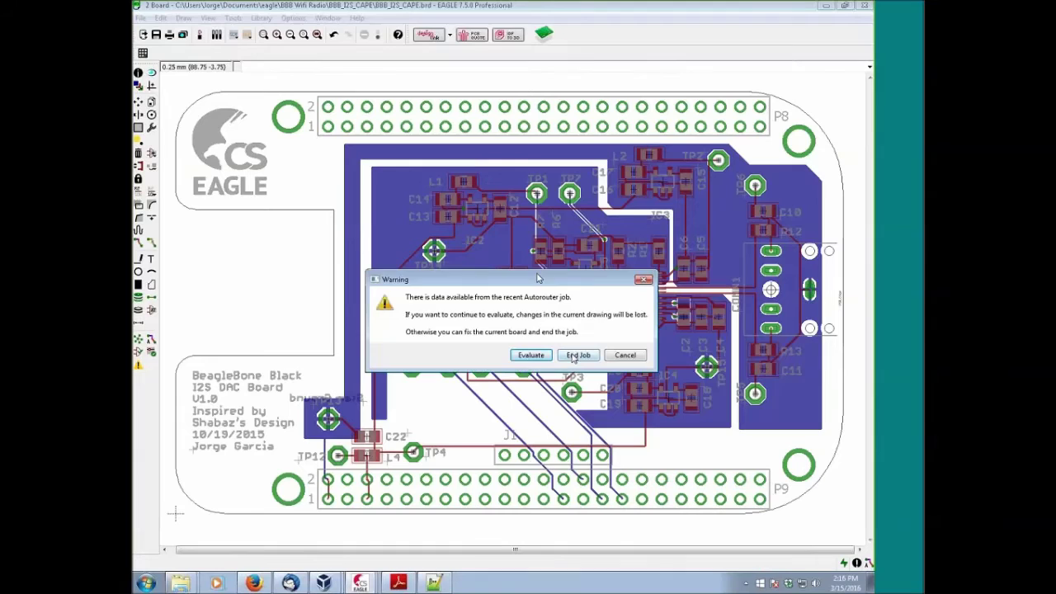
left_click(576, 355)
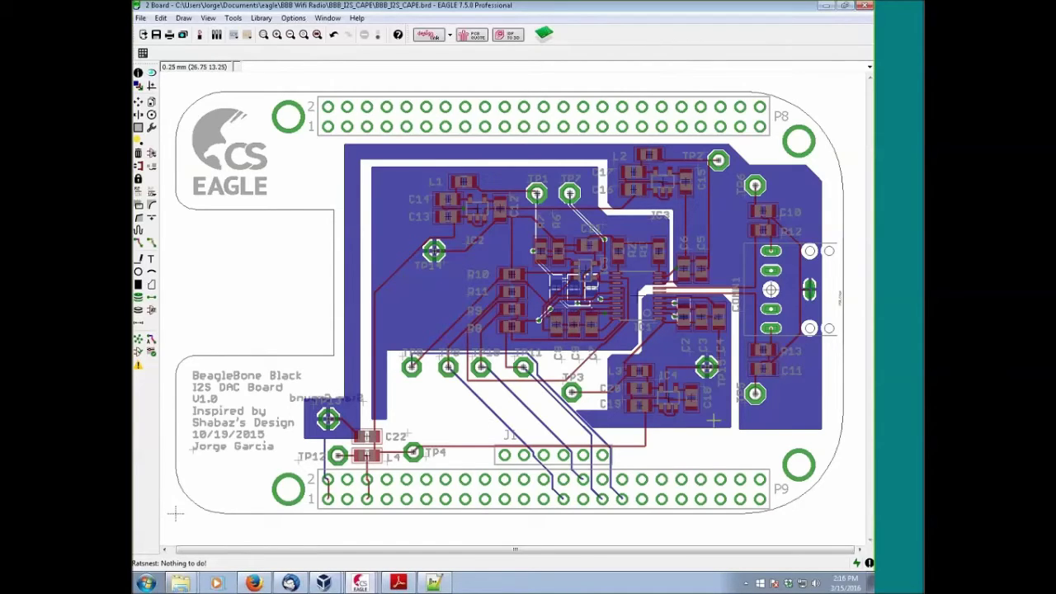
scroll(692, 387, "up", 3)
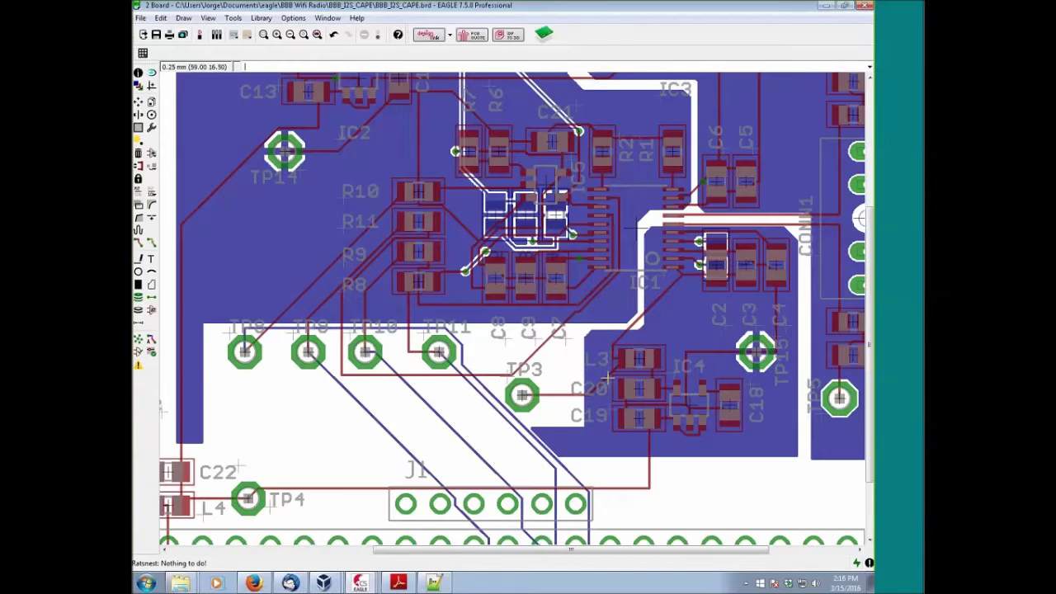
middle_click_drag(405, 361, 441, 410)
scroll(442, 410, "down", 2)
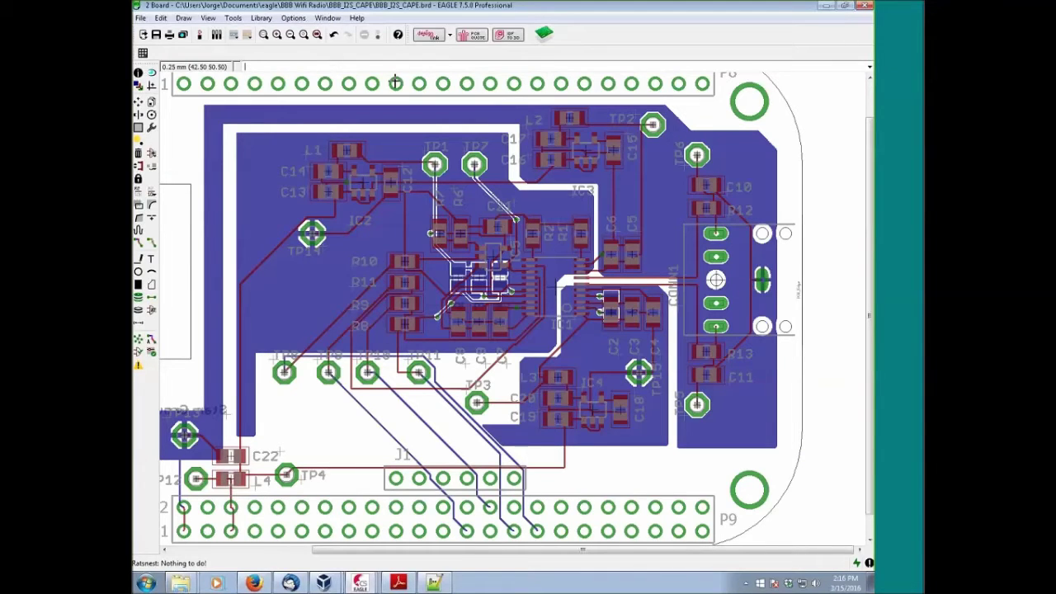
- Rip up all signals on the board
type("ripup")
key("Return")
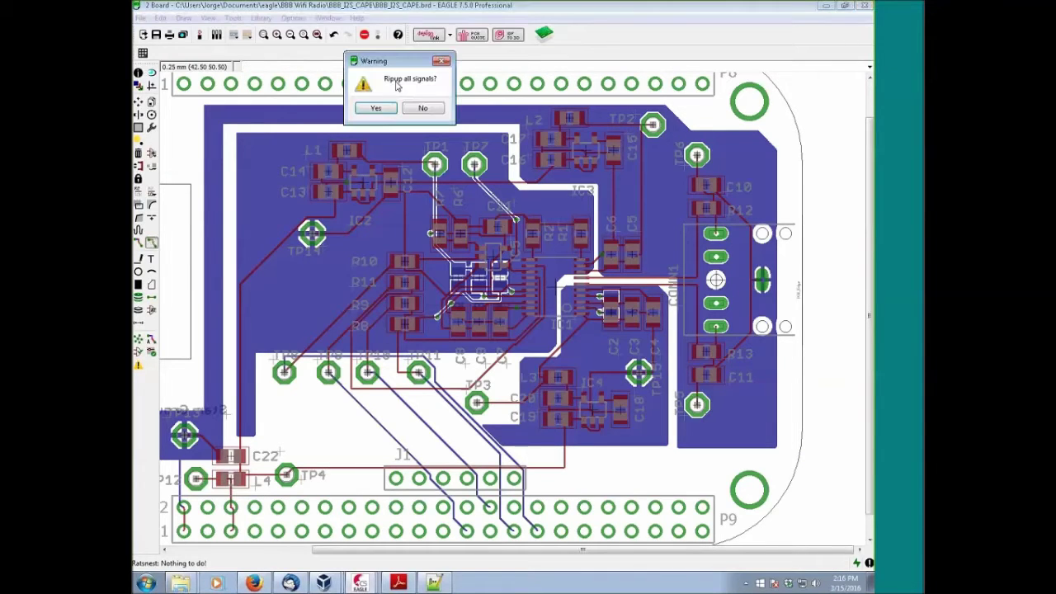
key("Return")
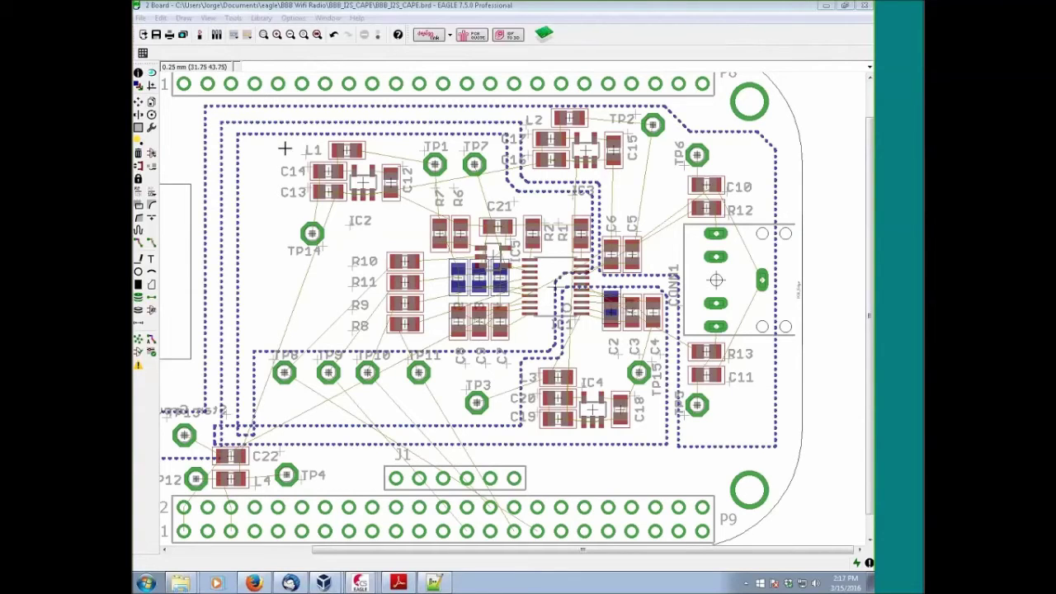
left_click(284, 149)
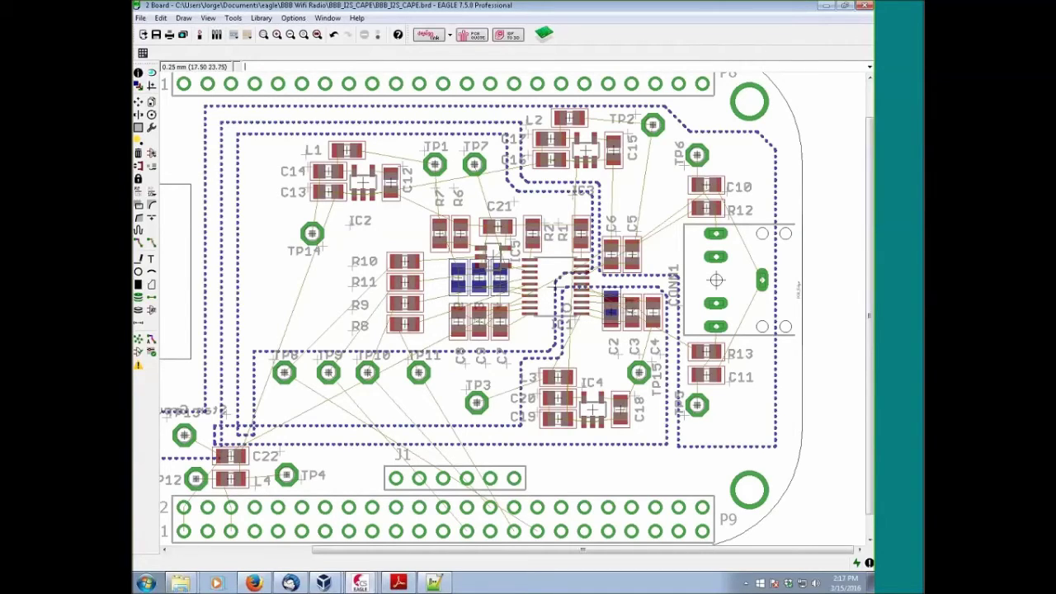
- Generate autorouter variants with High effort, auto grid selection and TopRouter enabled, and show the detailed settings of the TopRouter variant
left_click(151, 341)
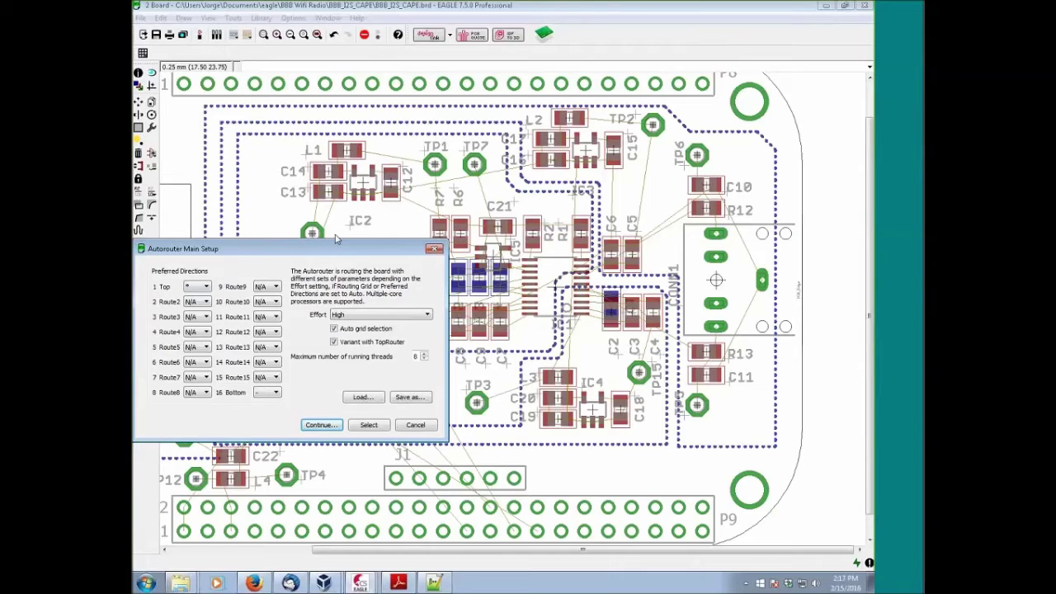
left_click(324, 426)
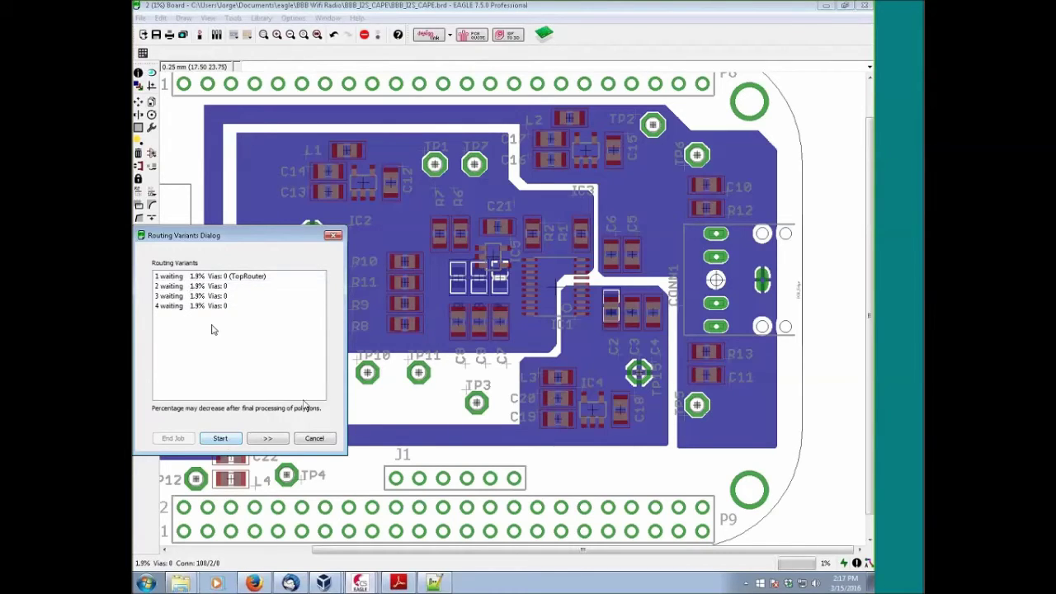
left_click(203, 281)
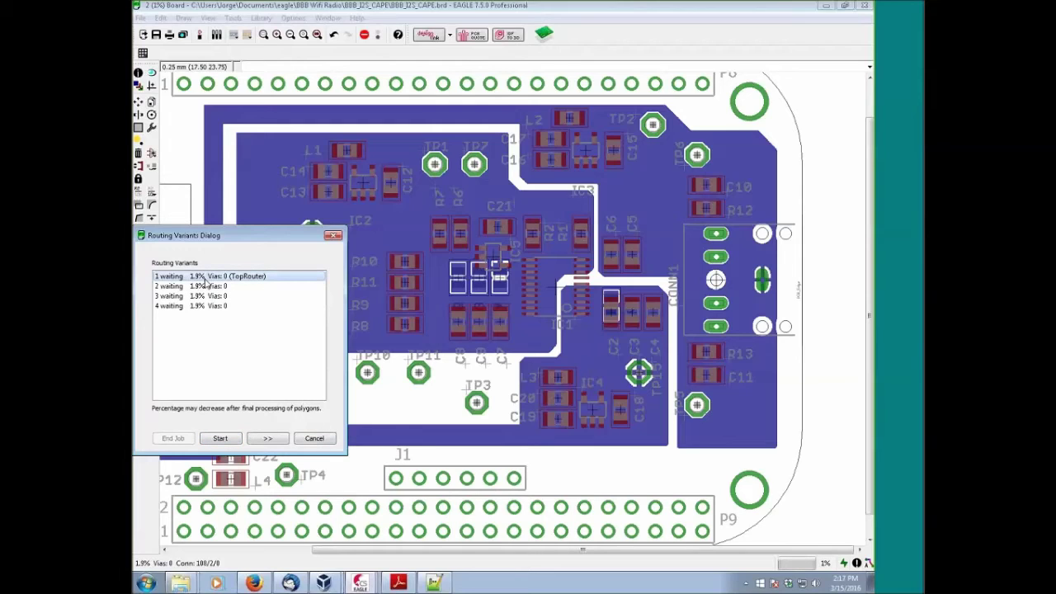
left_click(269, 438)
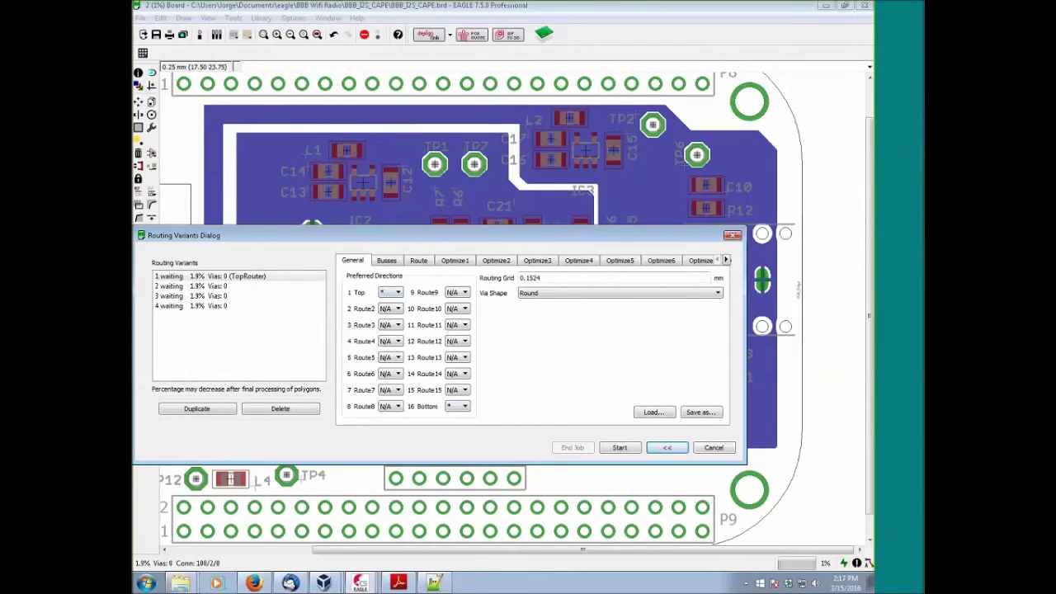
- Examine the preferred directions and routing grid of variants 2, 3 and 4, and cancel the routing variants dialog
left_click(228, 288)
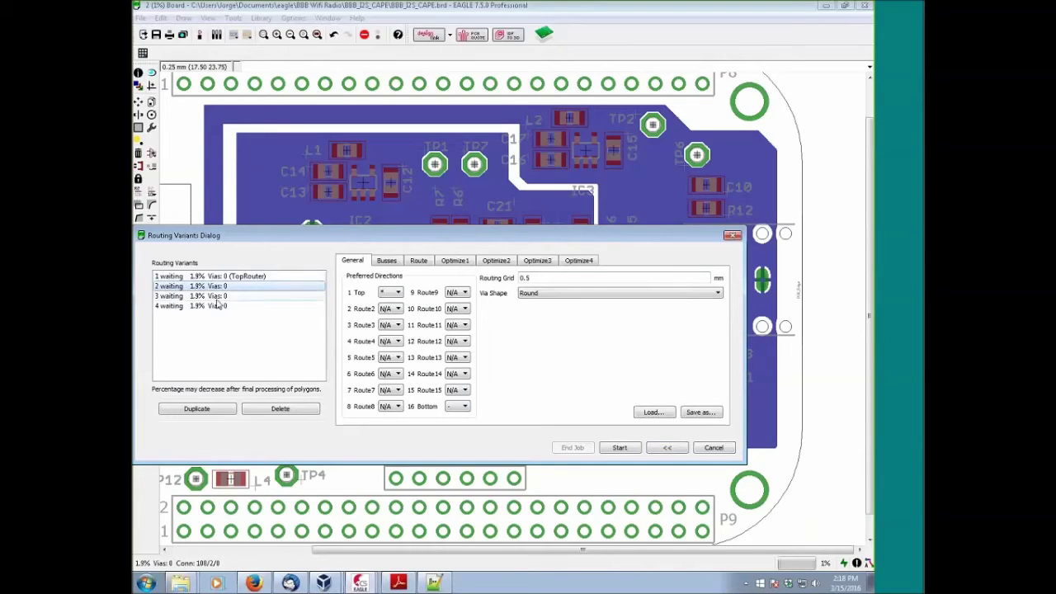
left_click(197, 296)
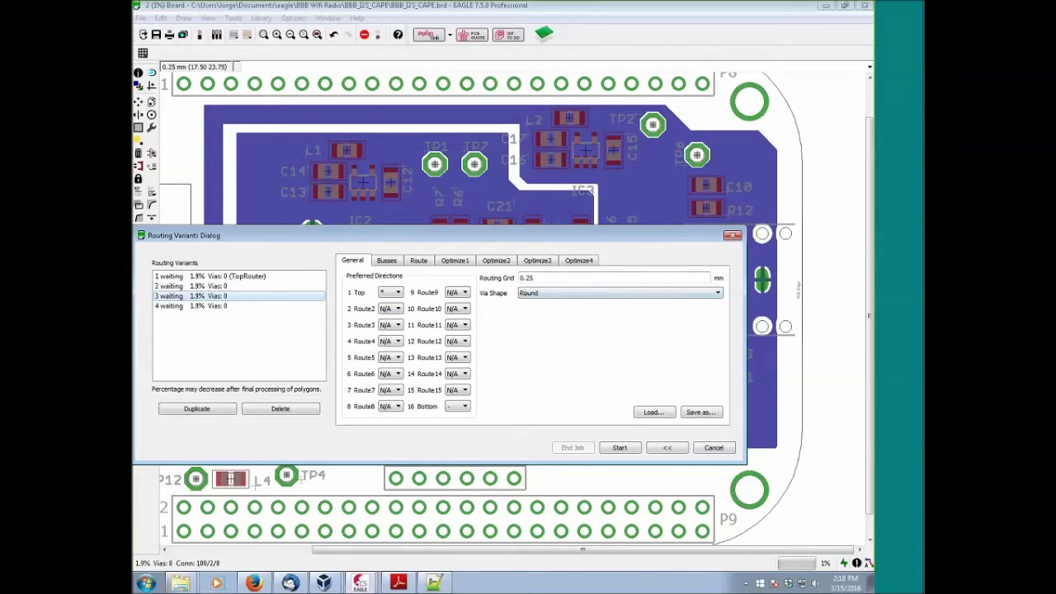
left_click(198, 306)
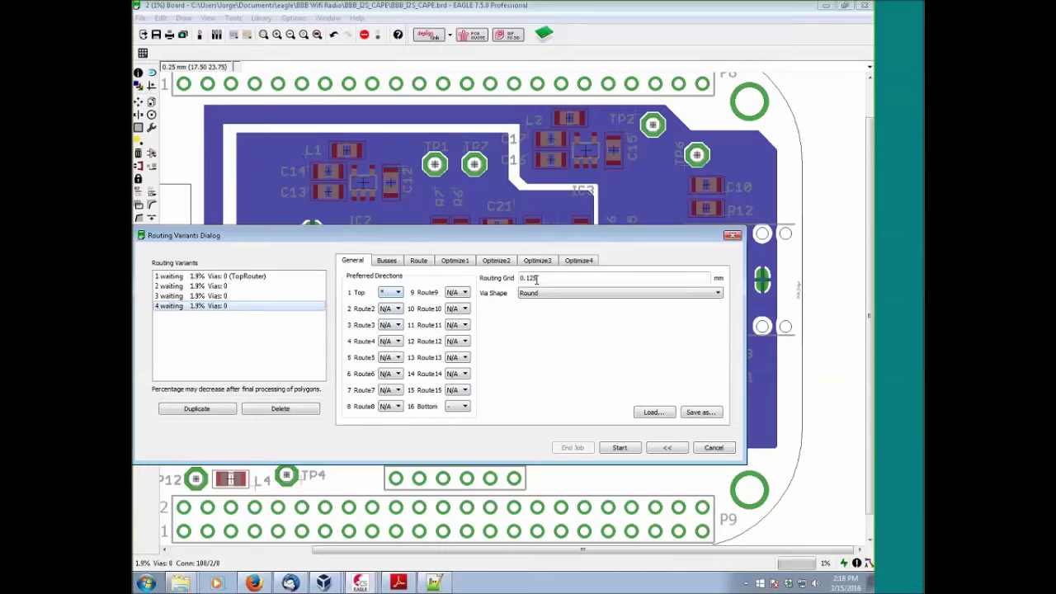
scroll(381, 297, "down", 4)
left_click(668, 447)
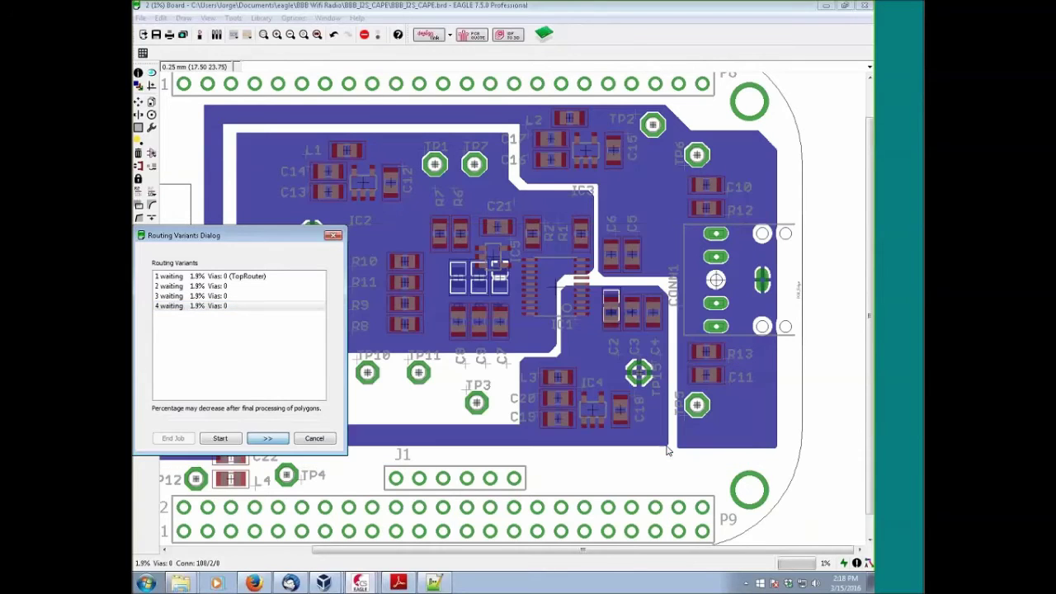
left_click(301, 440)
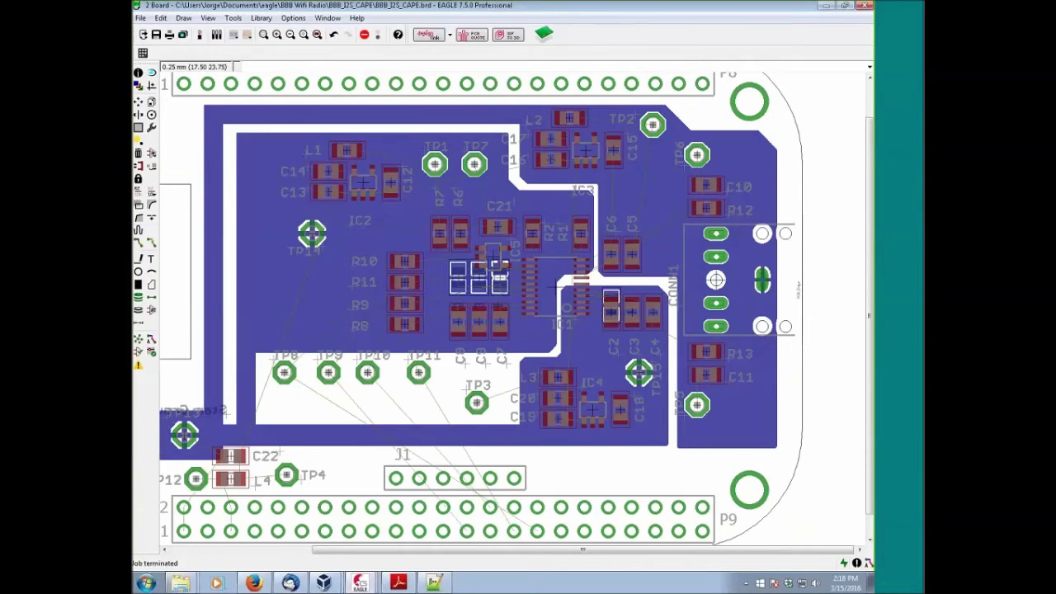
left_click(151, 339)
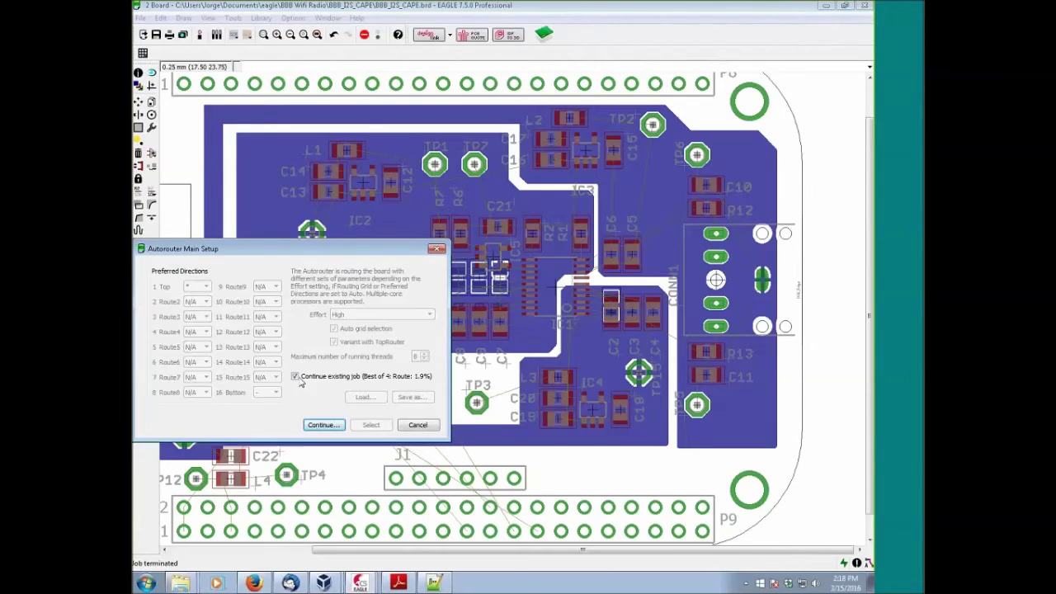
left_click(295, 376)
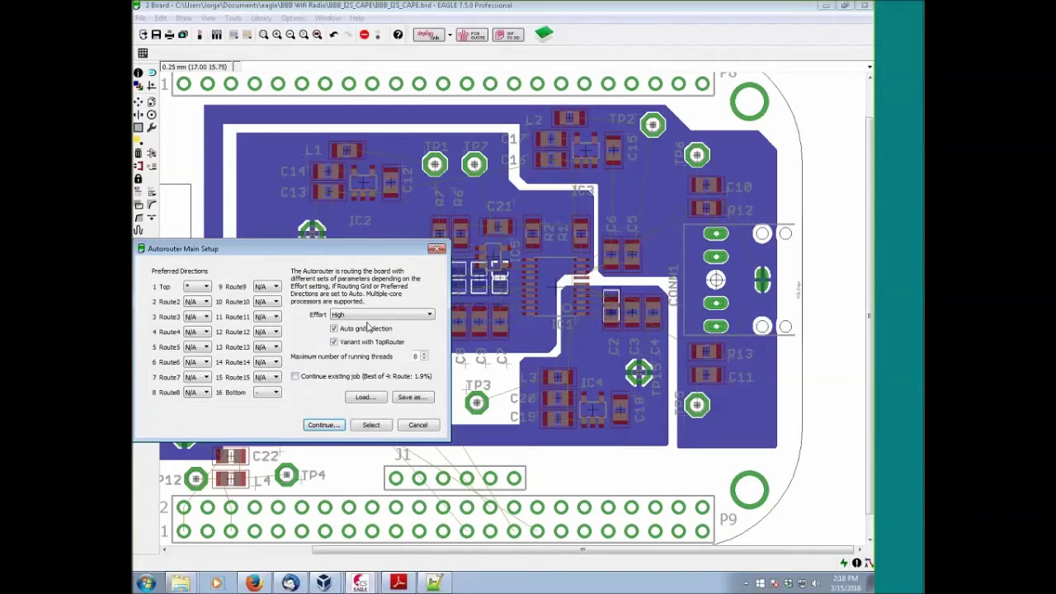
left_click(382, 315)
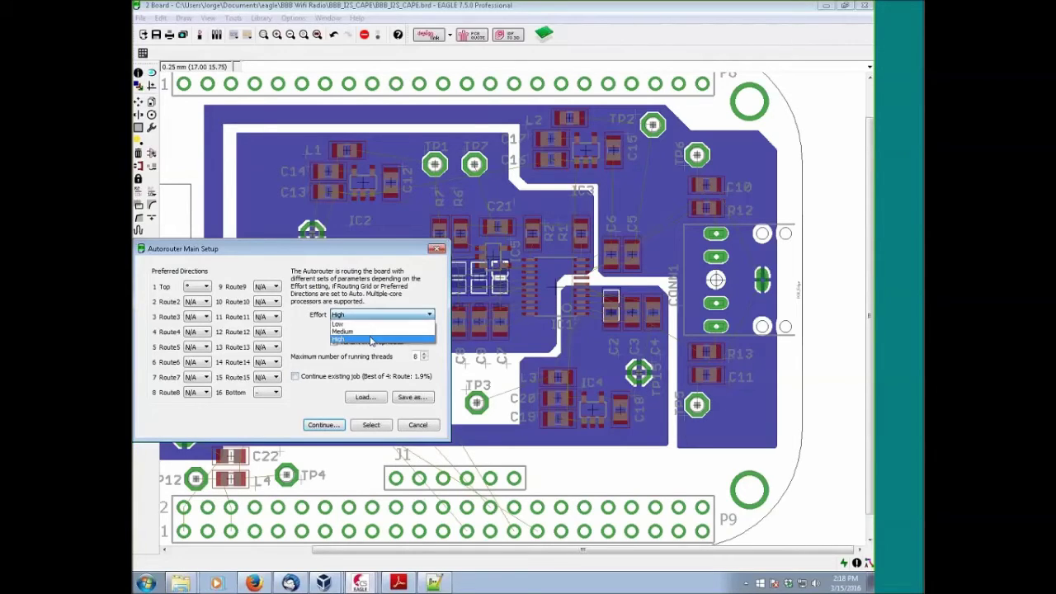
left_click(357, 316)
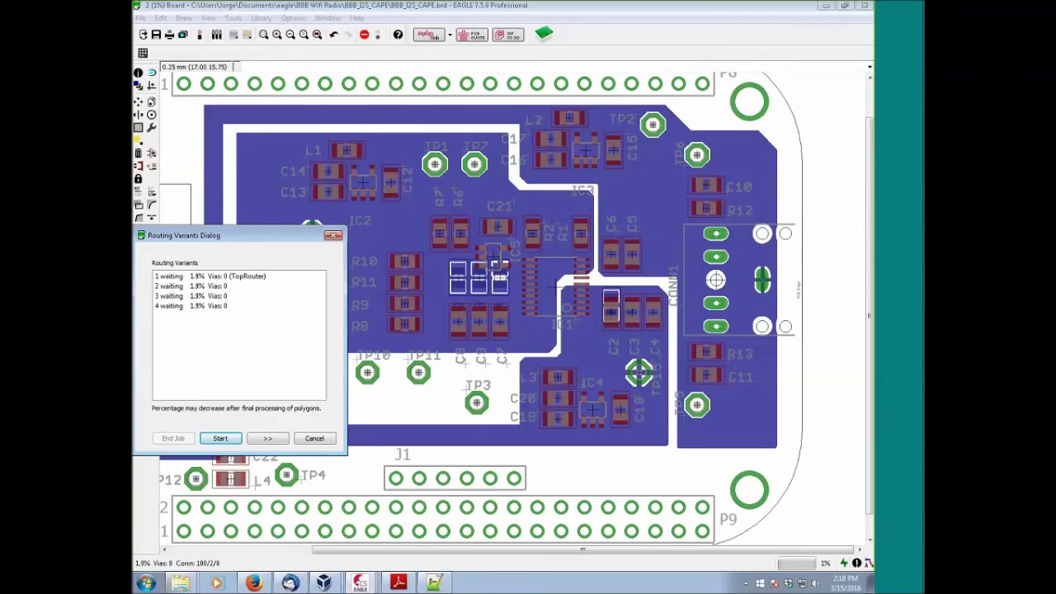
left_click(316, 437)
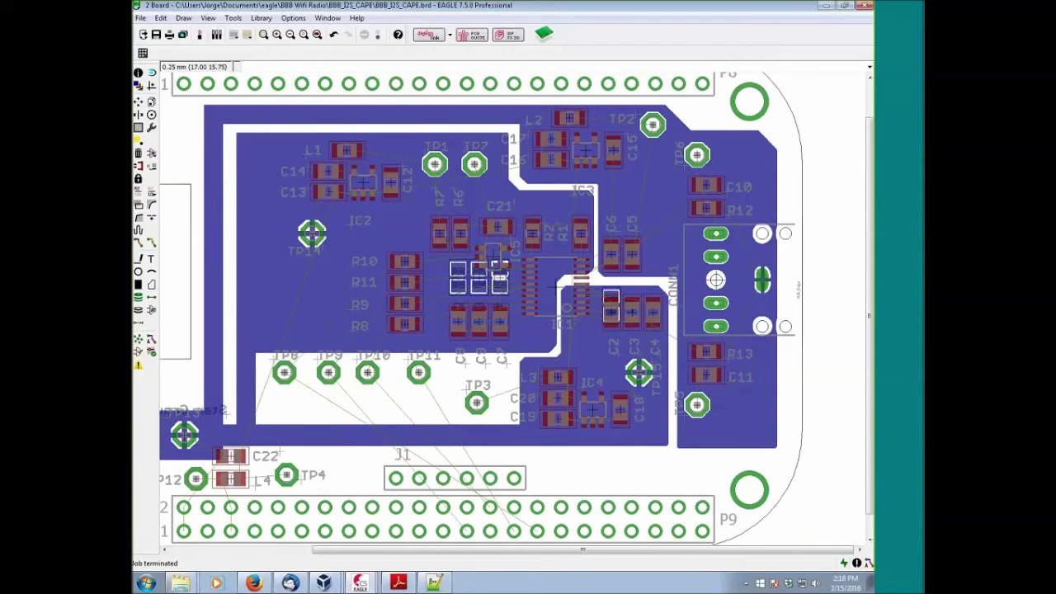
- Reset the copper polygons to outlines with "ripup @" and set up a new autorouter job instead of continuing the existing one
type("ripup @")
key("Return")
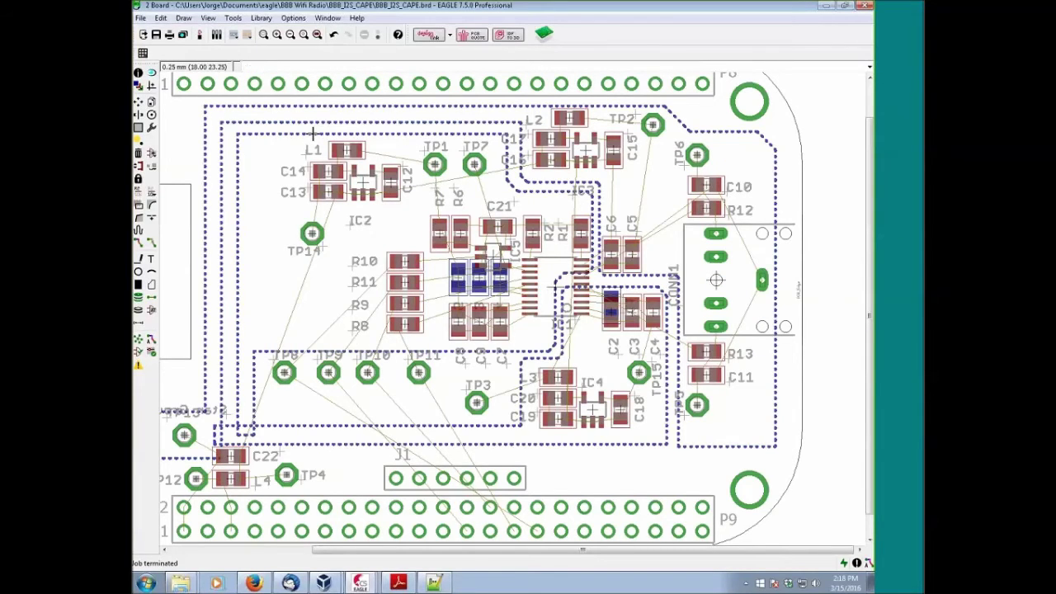
left_click(151, 338)
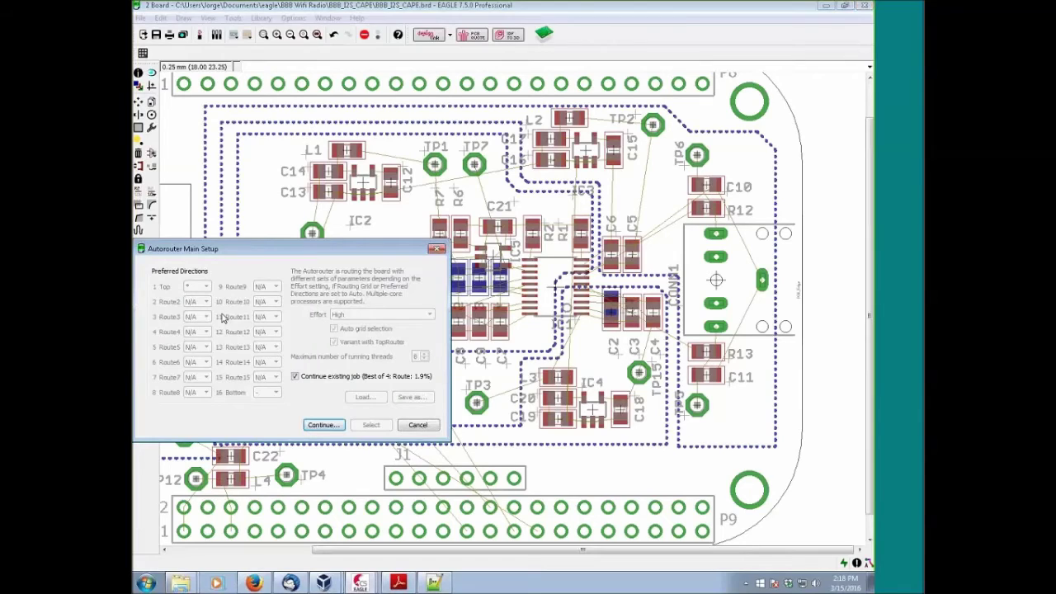
left_click(294, 376)
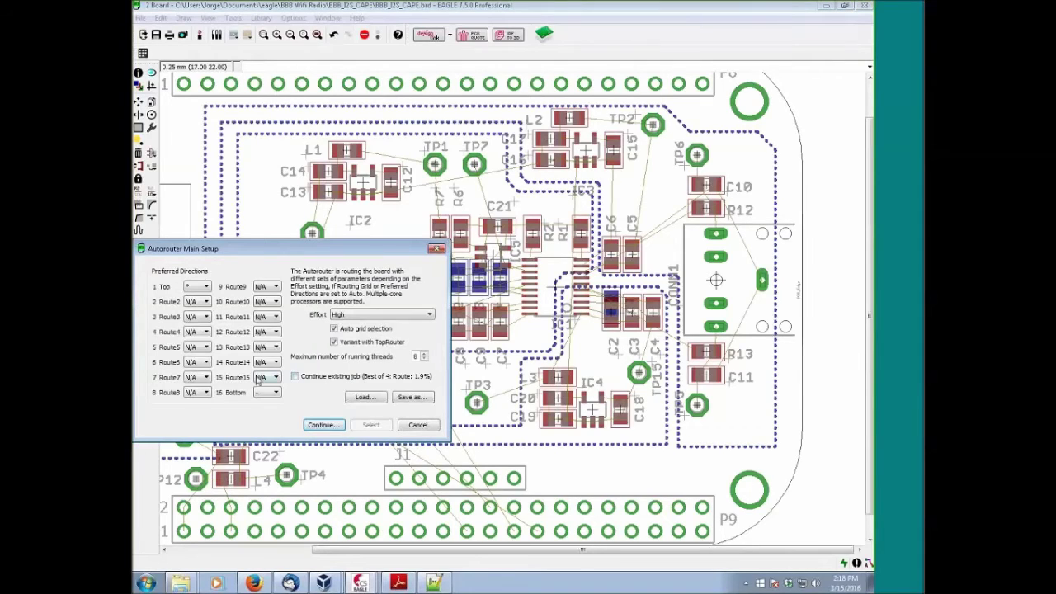
- Set the Top and Bottom preferred directions to Auto and the effort to High, and generate the routing variants
left_click(346, 314)
left_click(355, 334)
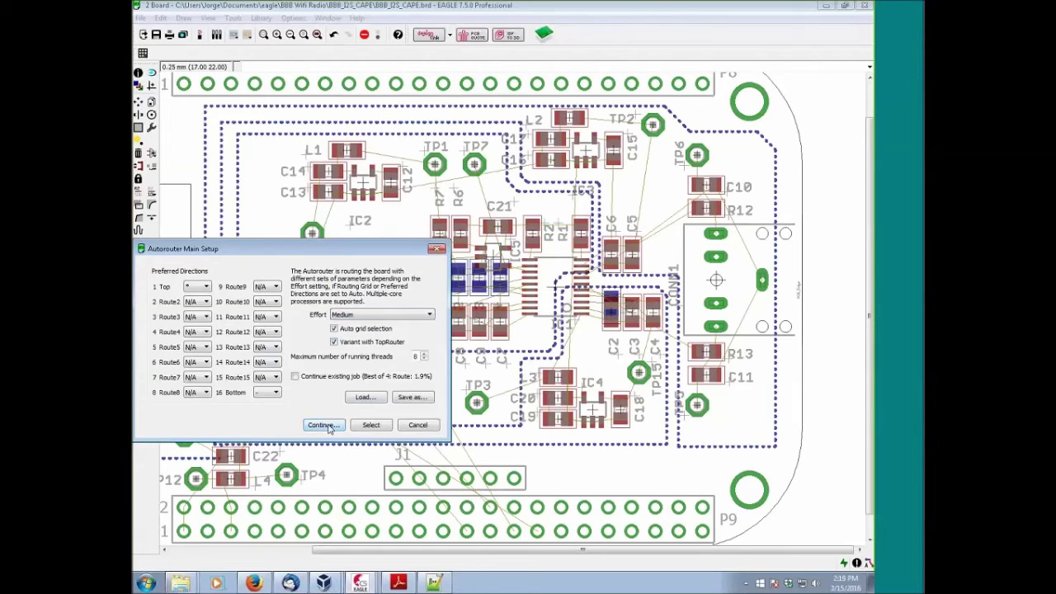
left_click(202, 287)
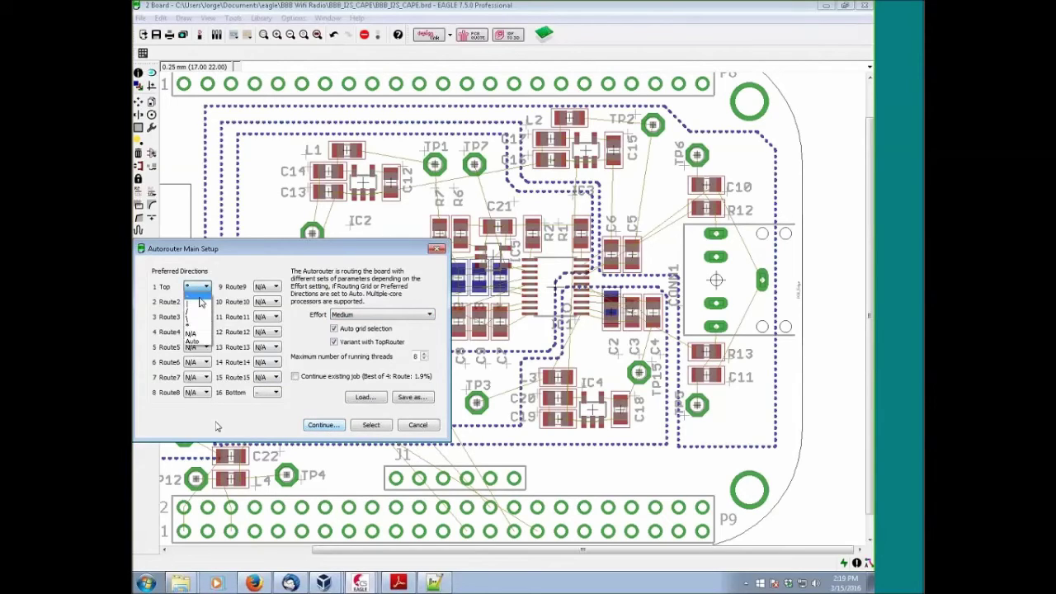
left_click(191, 340)
left_click(276, 393)
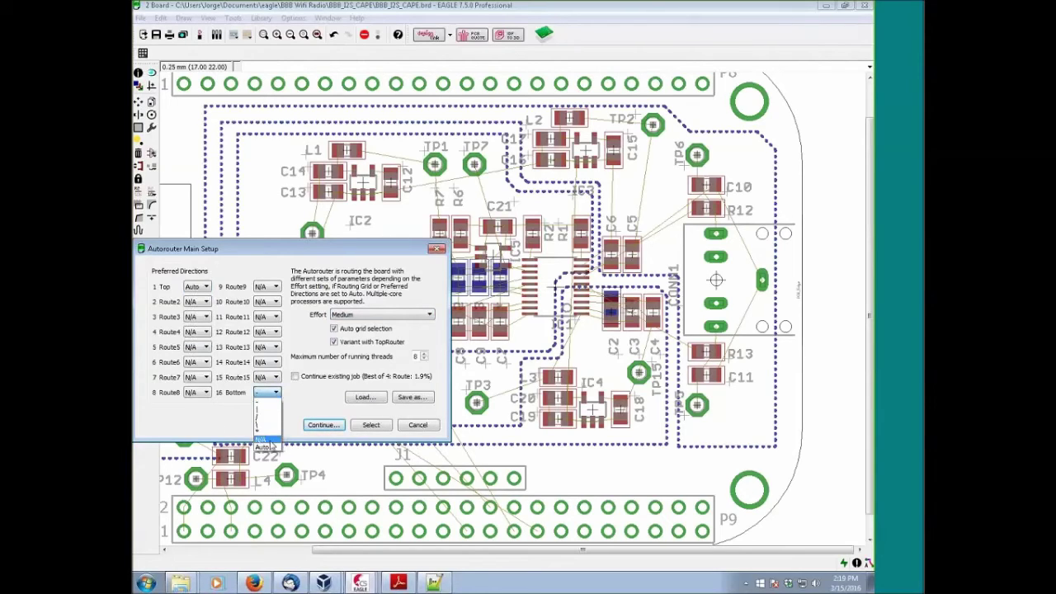
left_click(262, 445)
left_click(348, 316)
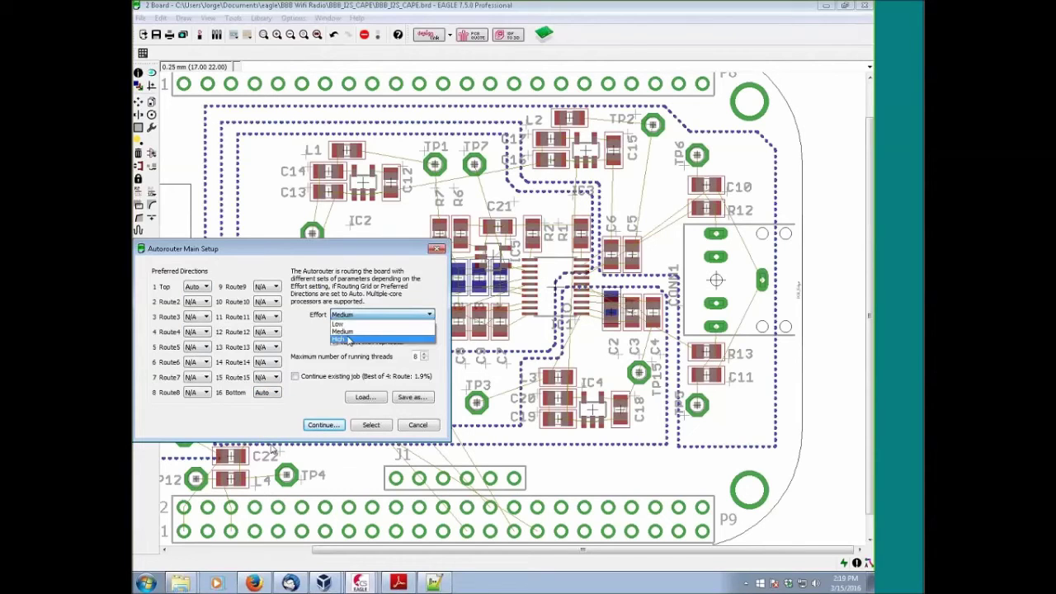
left_click(347, 340)
left_click(322, 425)
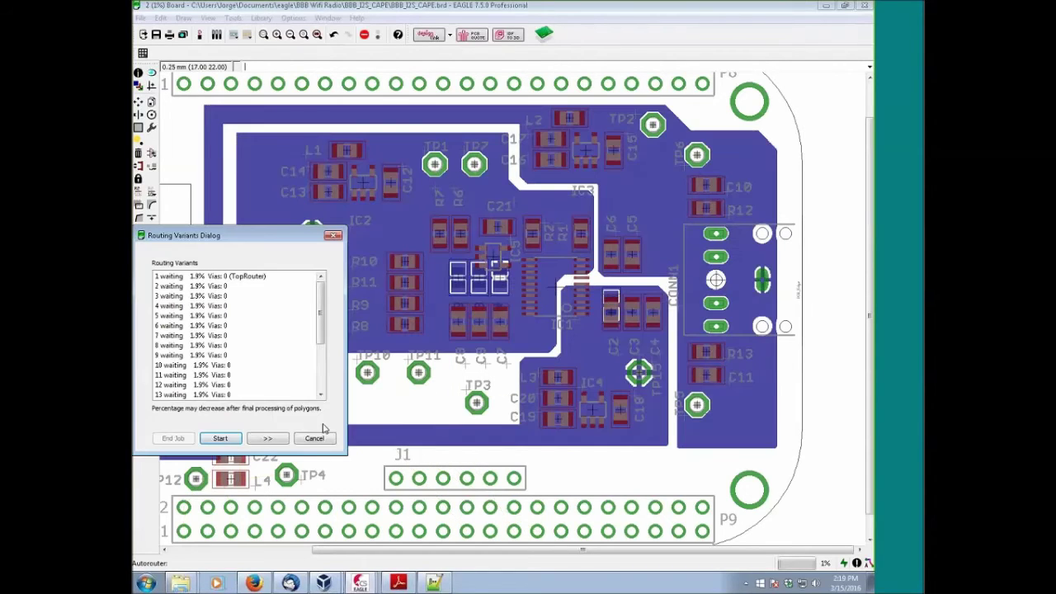
- Look through the generated variants list and examine the preferred directions and routing grid of variants 1 to 4
scroll(317, 386, "down", 3)
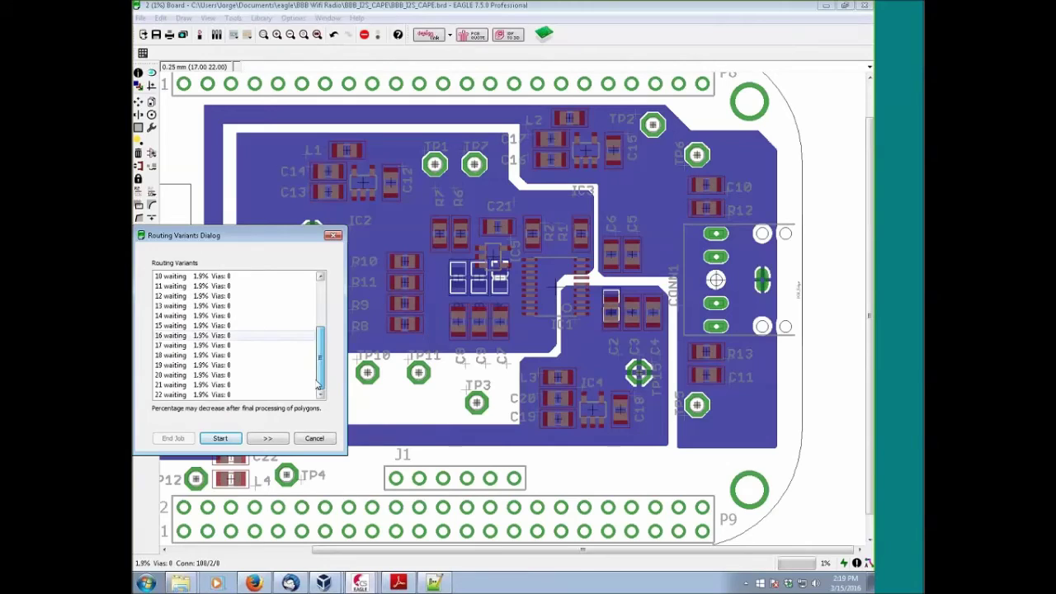
scroll(317, 386, "up", 3)
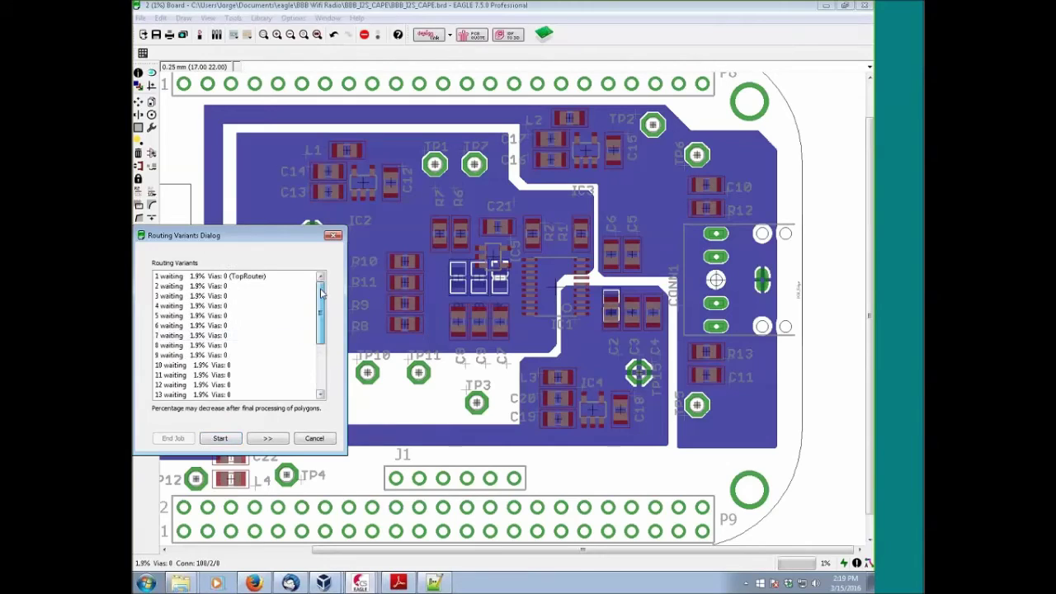
left_click(268, 438)
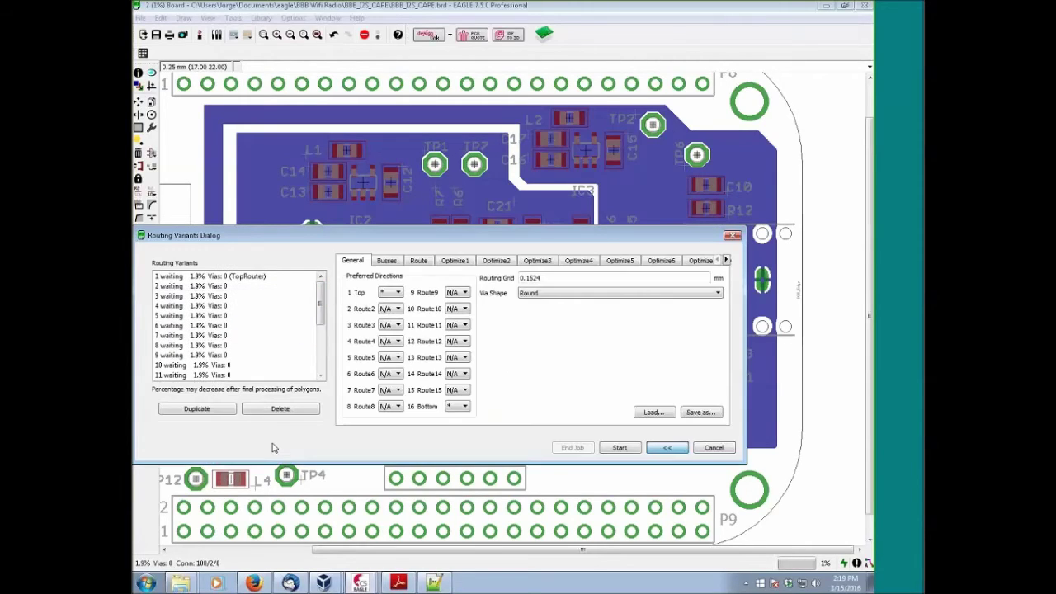
left_click(178, 280)
left_click(177, 286)
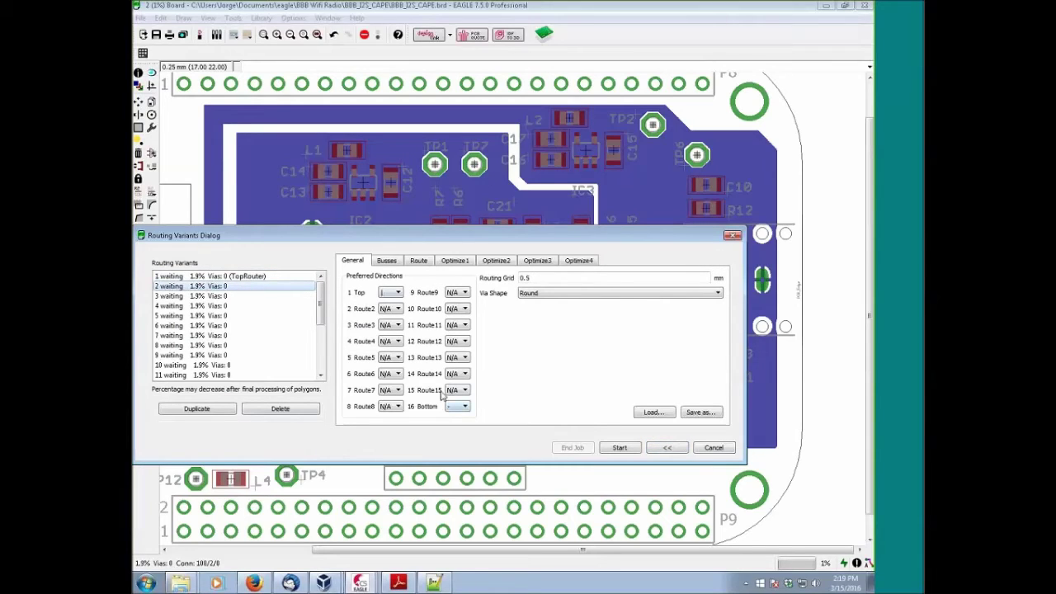
left_click(221, 297)
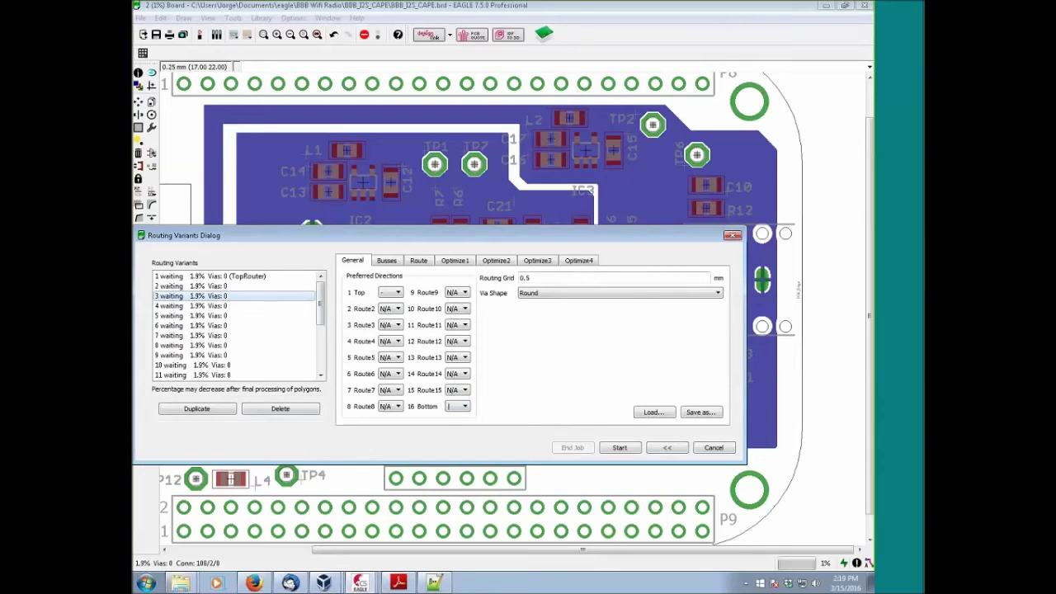
key("Down")
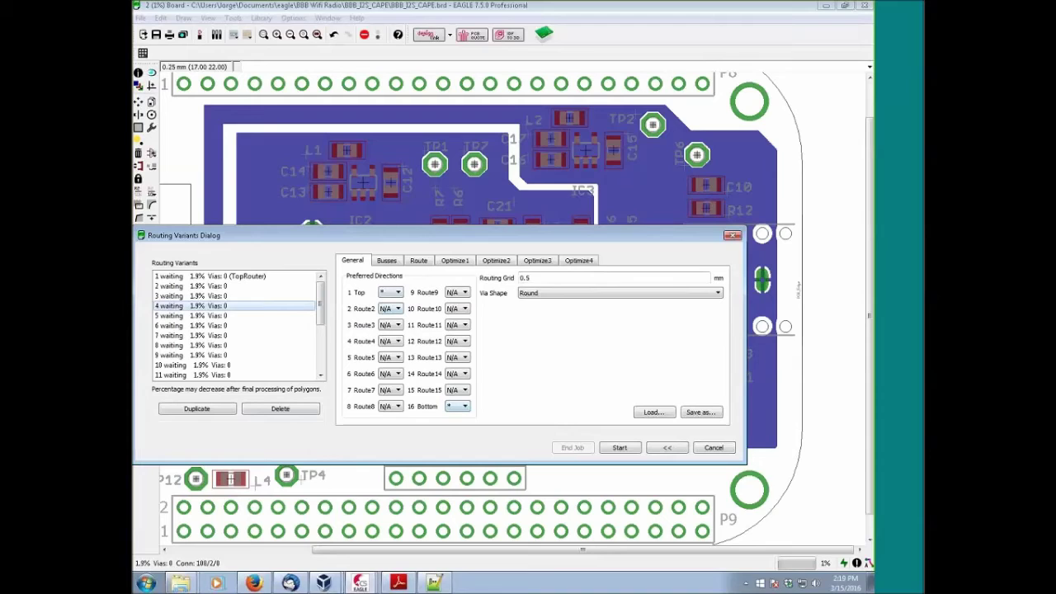
- Examine the preferred directions and routing grid of routing variants 5 to 10
key("Down")
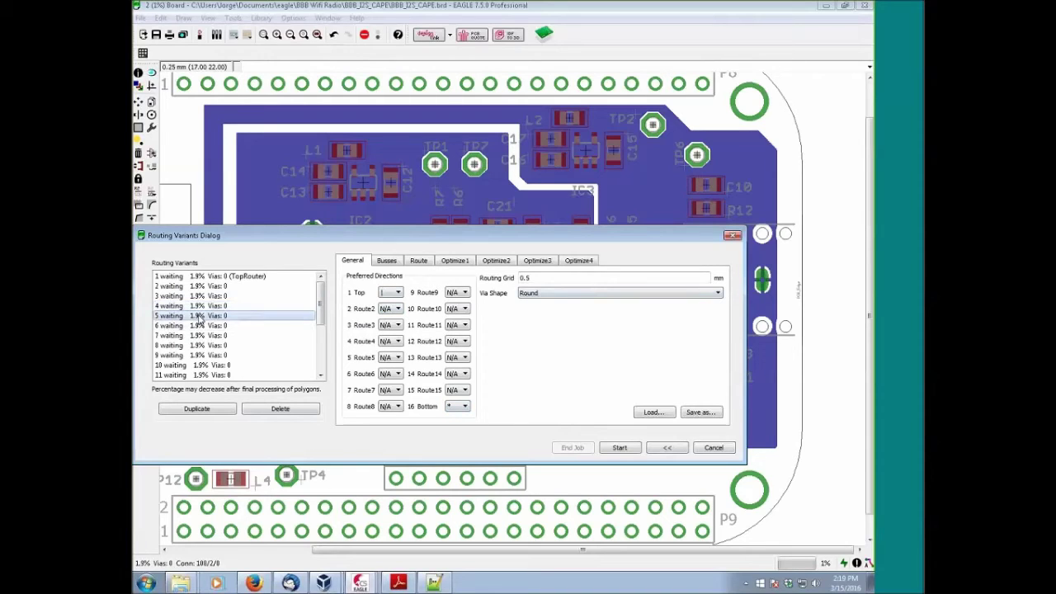
key("Down")
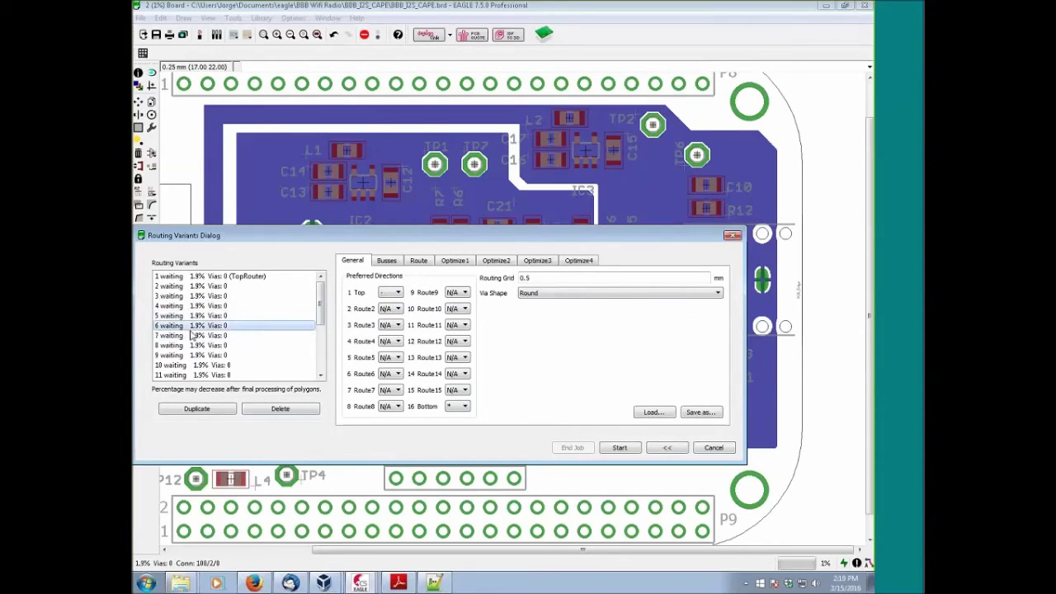
left_click(192, 337)
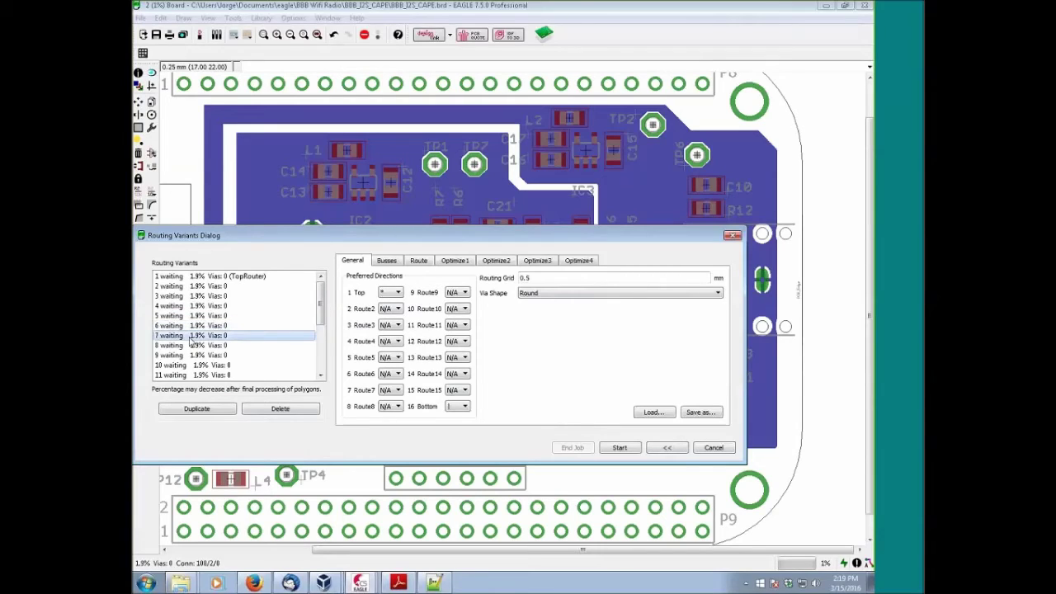
left_click(191, 346)
left_click(192, 355)
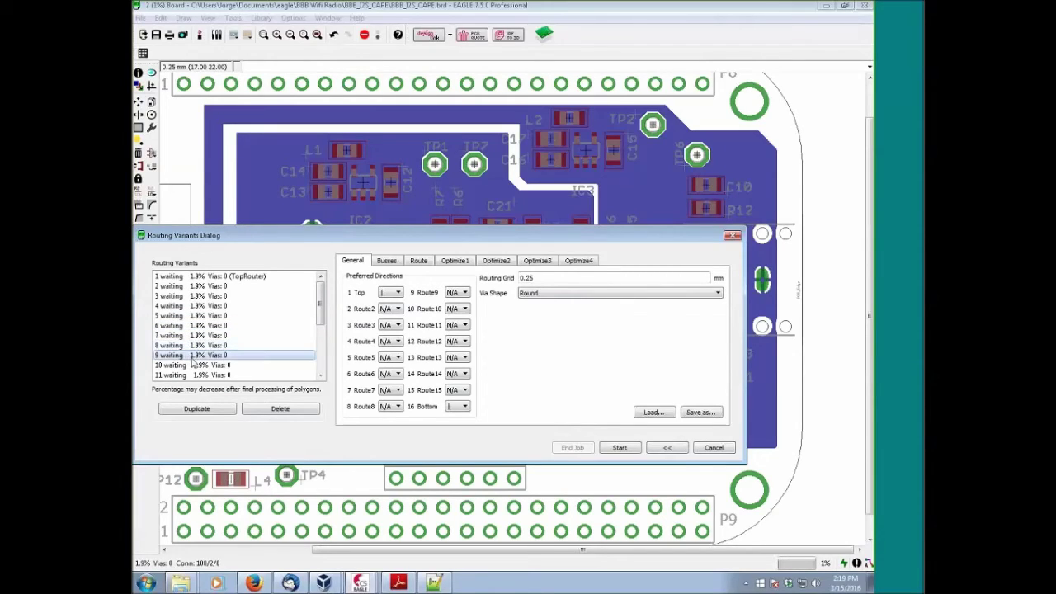
left_click(199, 365)
- Examine the preferred directions and routing grid of routing variants 11 to 17
scroll(213, 374, "down", 2)
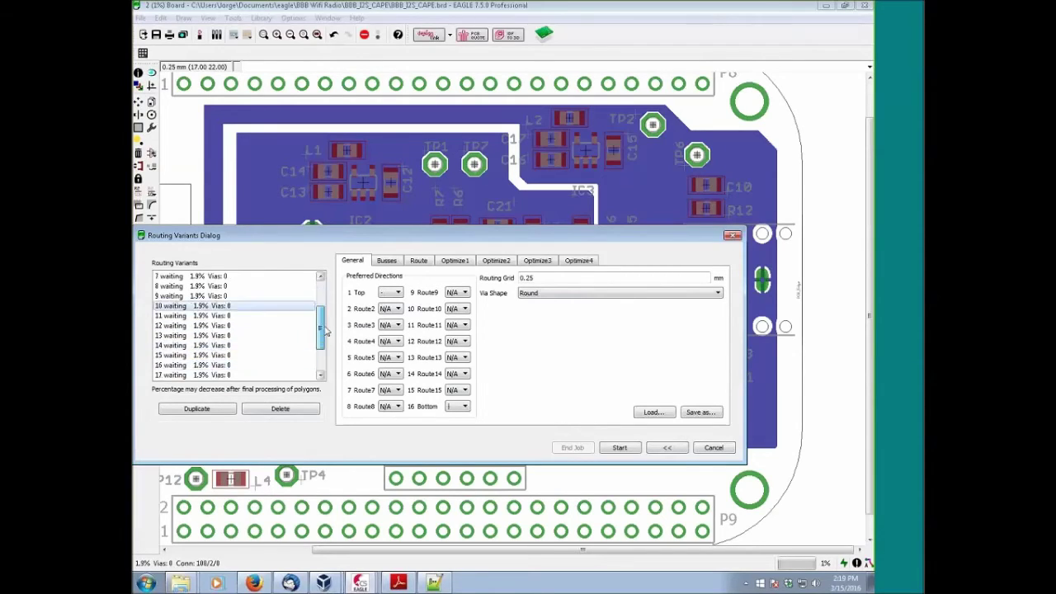
left_click(206, 306)
left_click(208, 316)
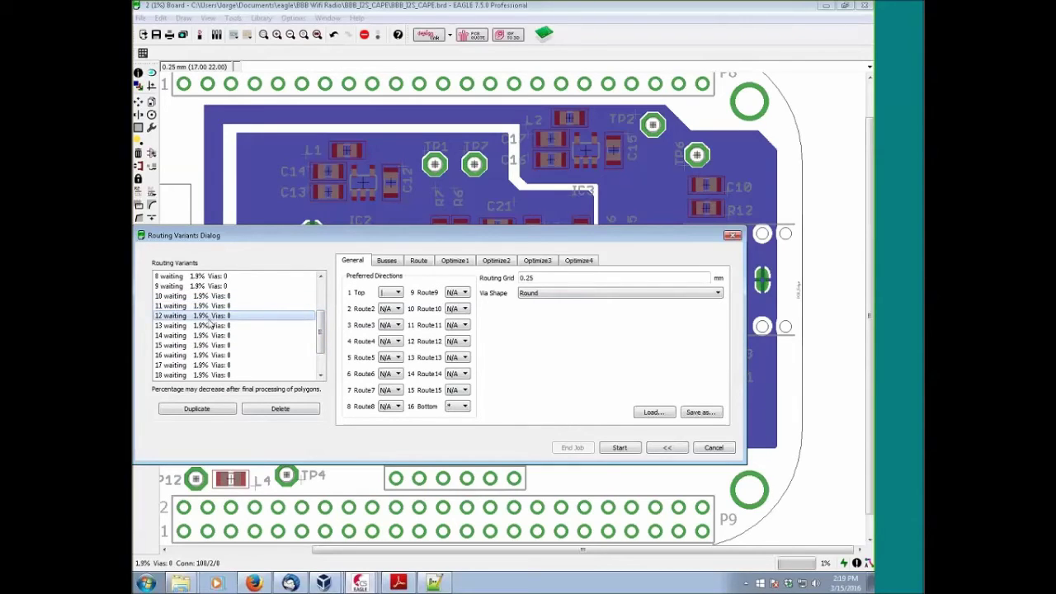
left_click(212, 326)
left_click(211, 336)
left_click(211, 347)
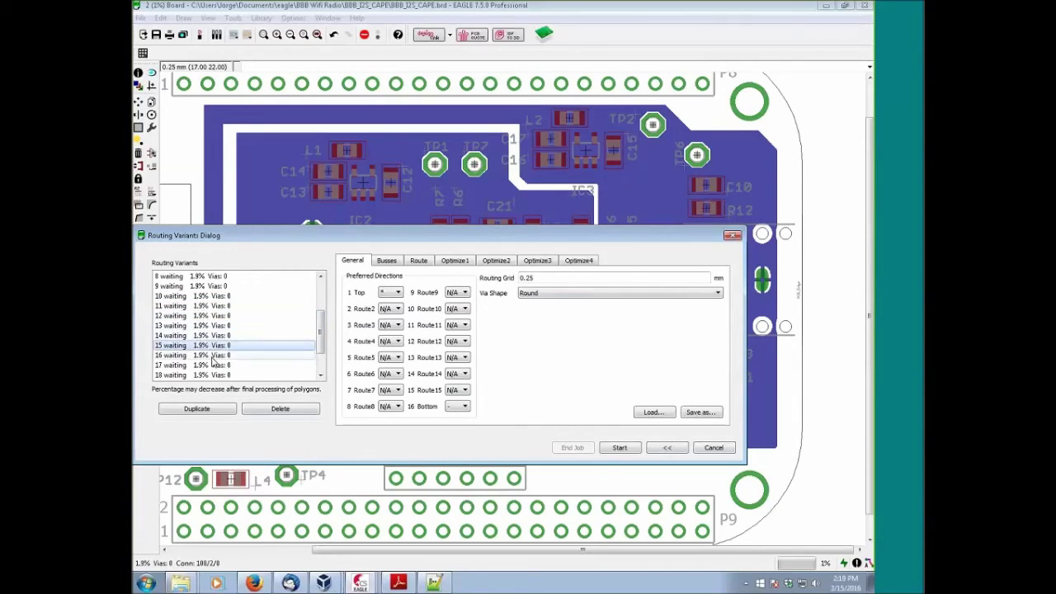
left_click(214, 355)
left_click(216, 365)
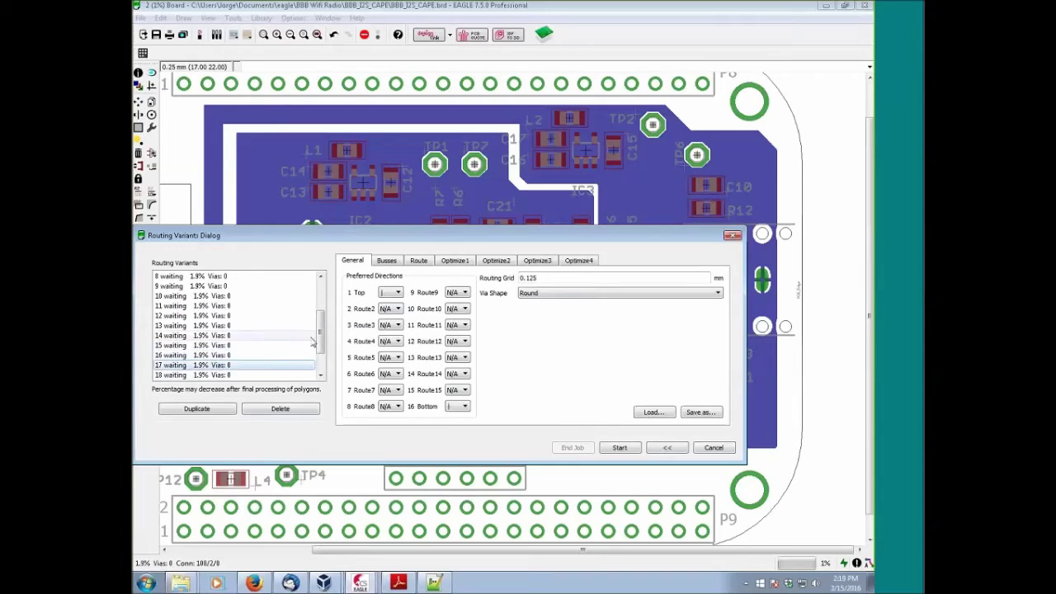
- Examine the preferred directions and routing grid of routing variants 18 to 21
scroll(217, 354, "down", 1)
left_click(220, 337)
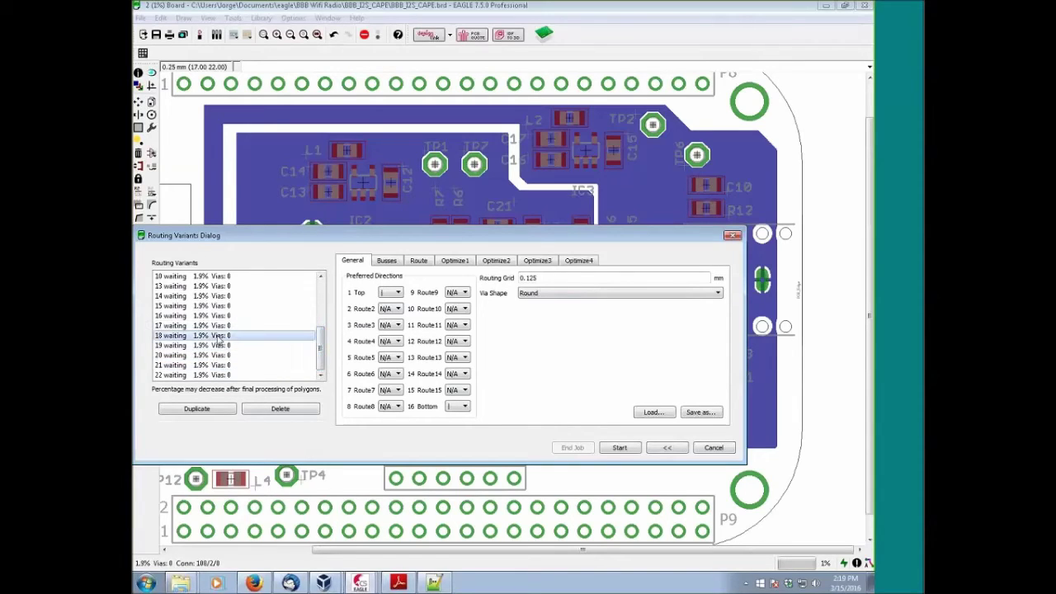
left_click(218, 346)
left_click(217, 356)
left_click(216, 365)
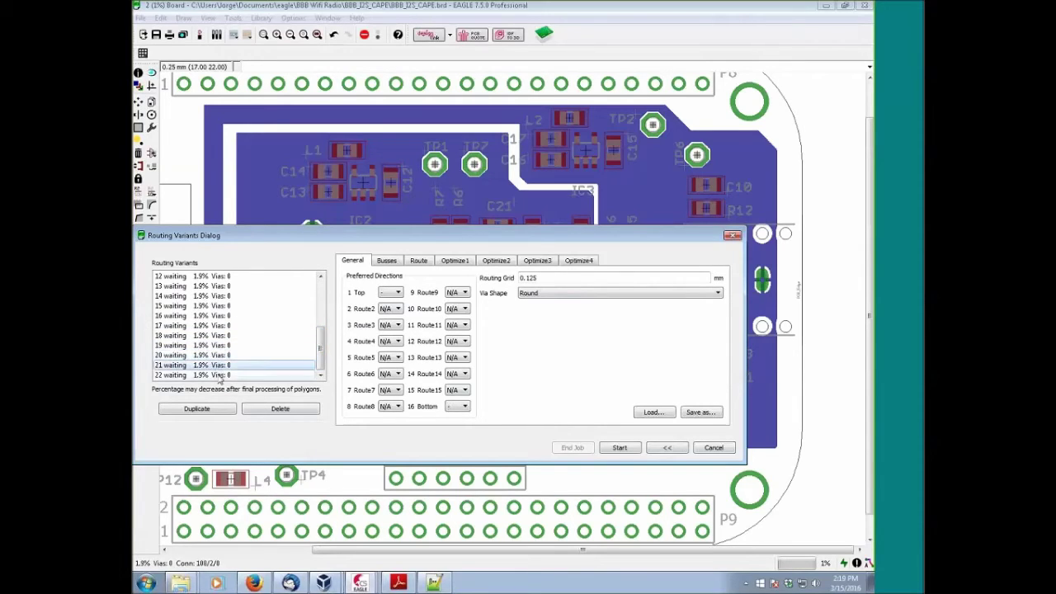
- Compare the general settings of the TopRouter variant 1 with those of variants 2 and 3
left_click_drag(320, 344, 320, 300)
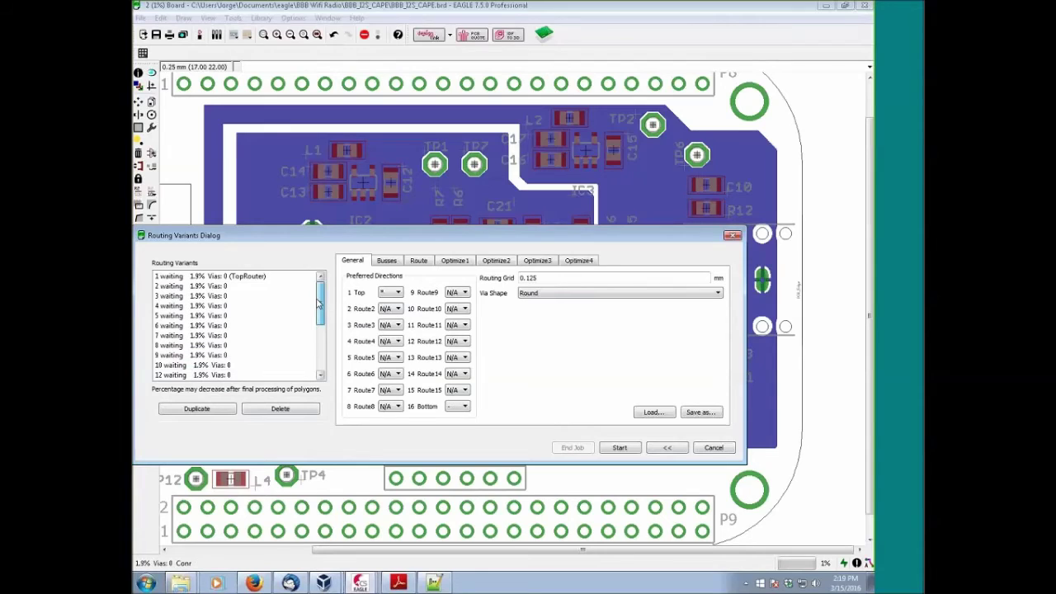
left_click(207, 276)
left_click(206, 295)
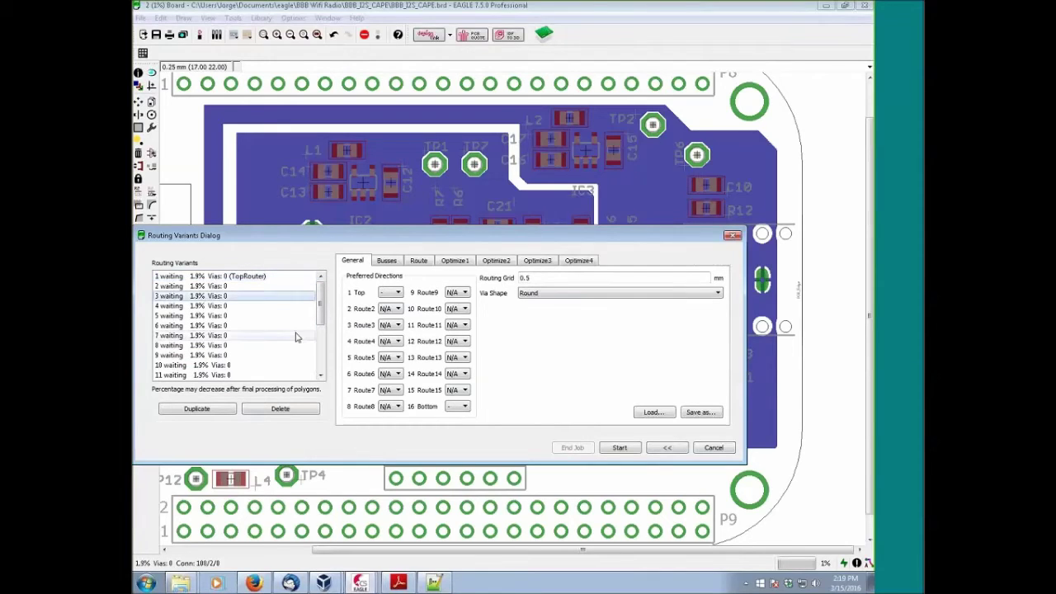
left_click(254, 277)
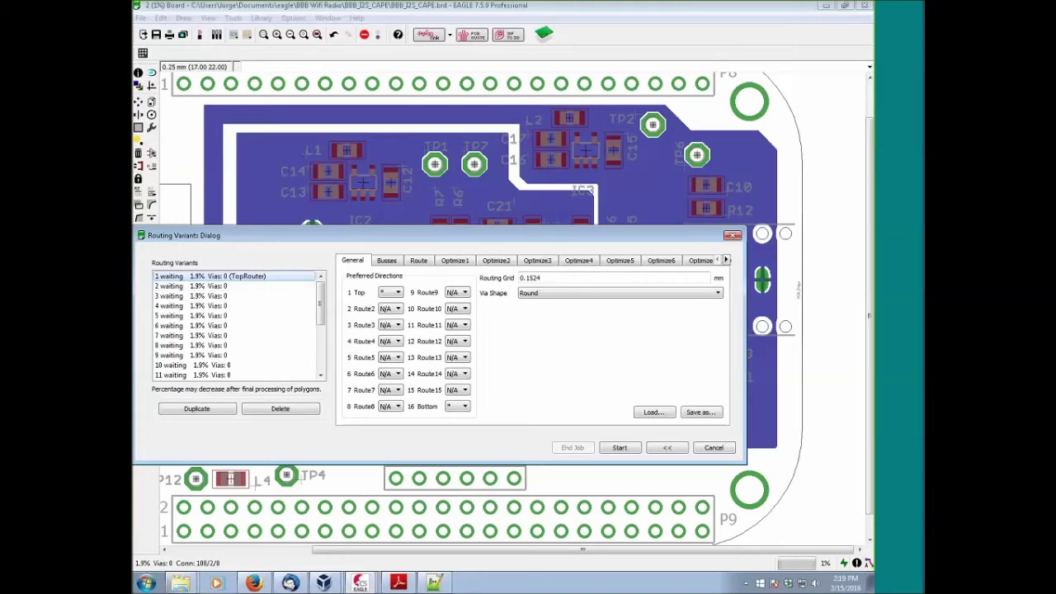
left_click(236, 285)
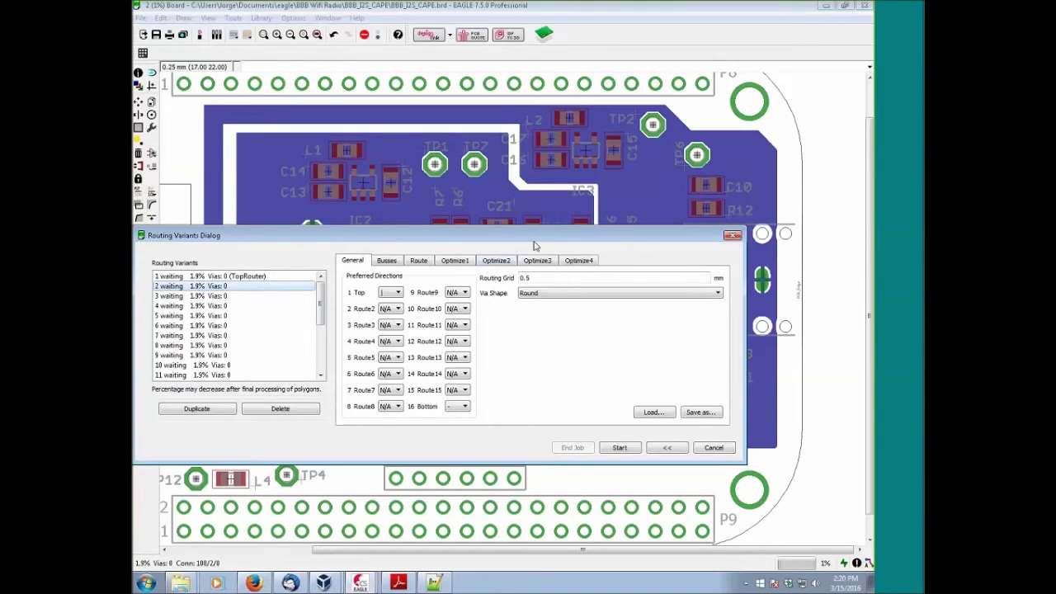
- Look through variant 2's layer costs, costs and maximum values for the Busses, Route and Optimize1 to Optimize4 passes
left_click(386, 260)
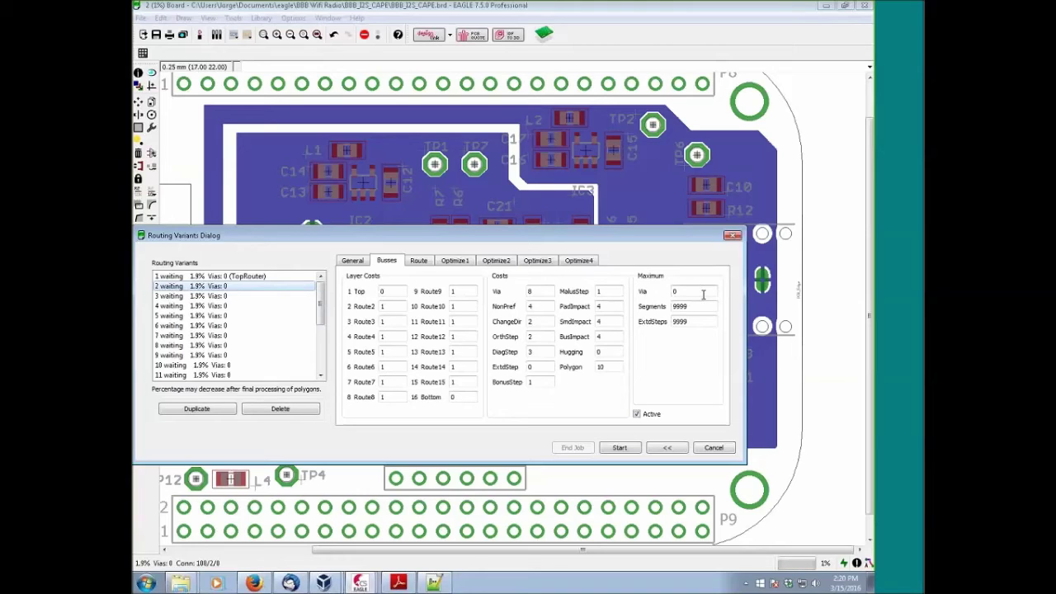
left_click(418, 262)
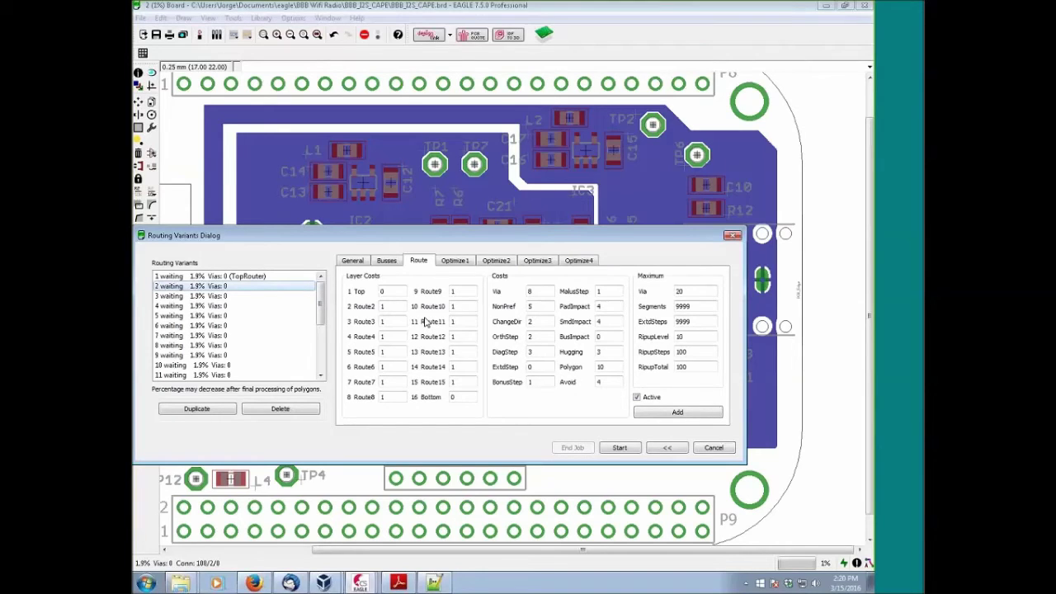
left_click(467, 261)
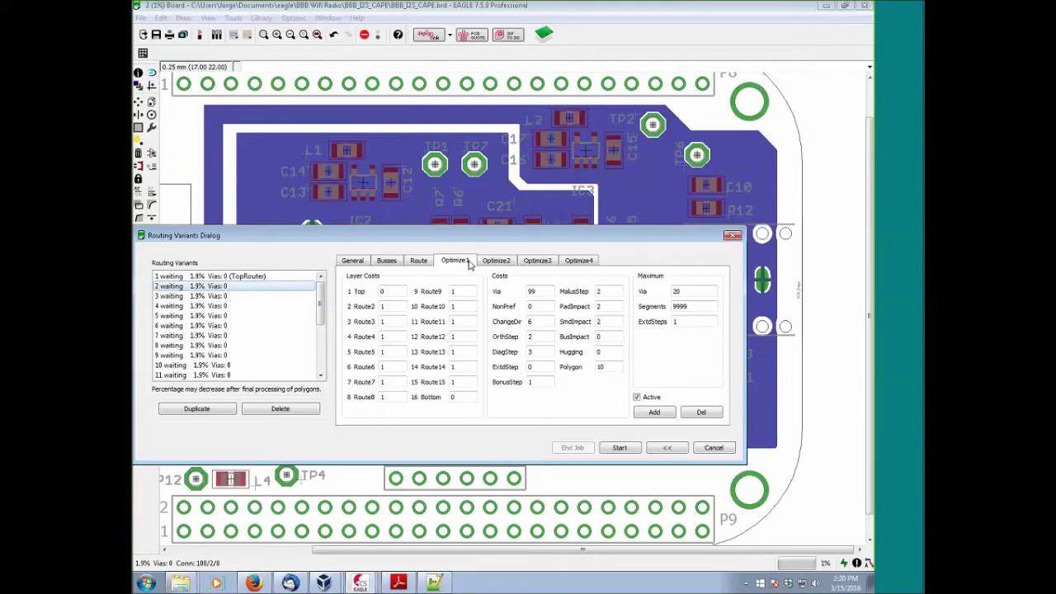
left_click(495, 261)
left_click(542, 262)
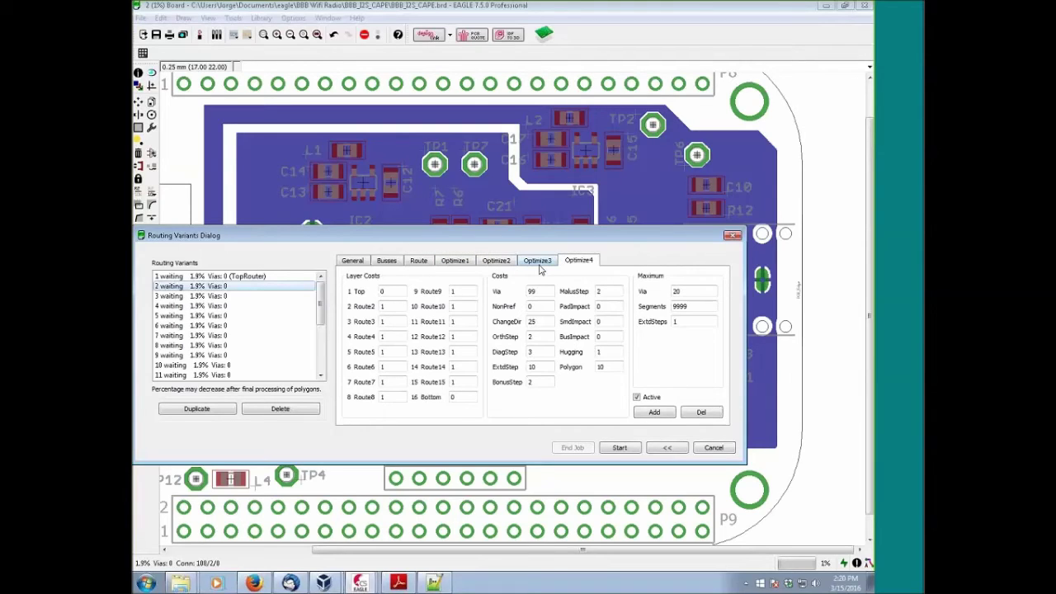
left_click(493, 261)
left_click(537, 261)
left_click(595, 261)
- Examine the Via cost of variant 2's Optimize1 pass and compare it with the Optimize2 and Optimize4 passes
left_click(452, 263)
left_click(539, 290)
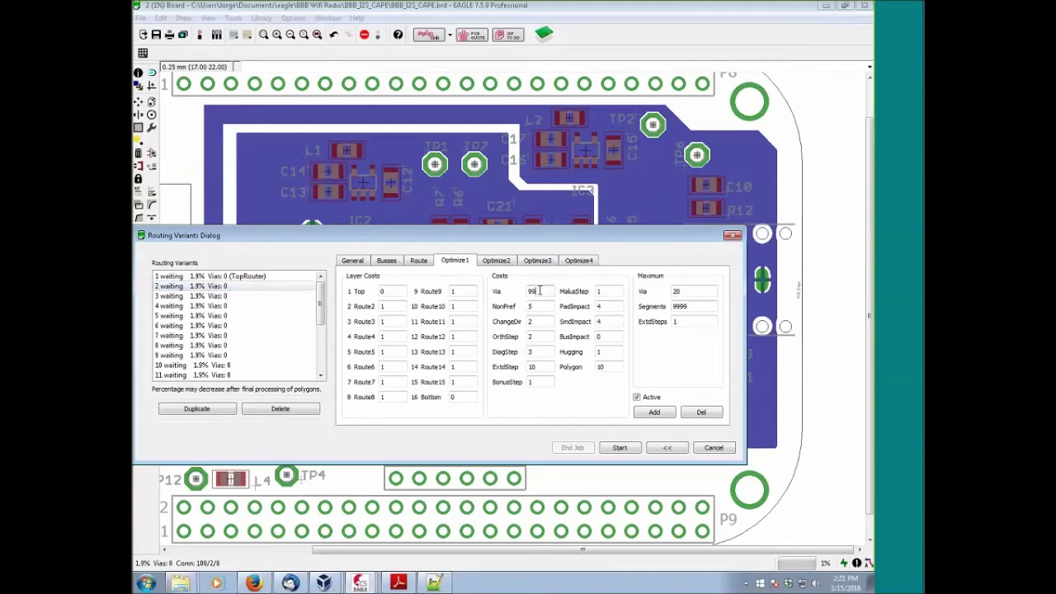
double_click(540, 291)
left_click(495, 261)
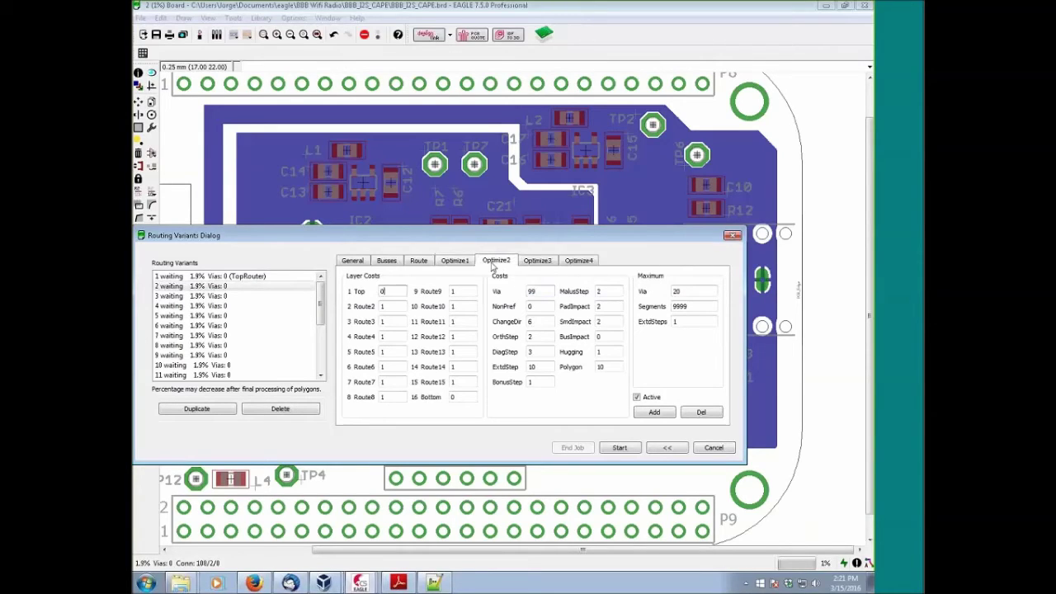
left_click(578, 261)
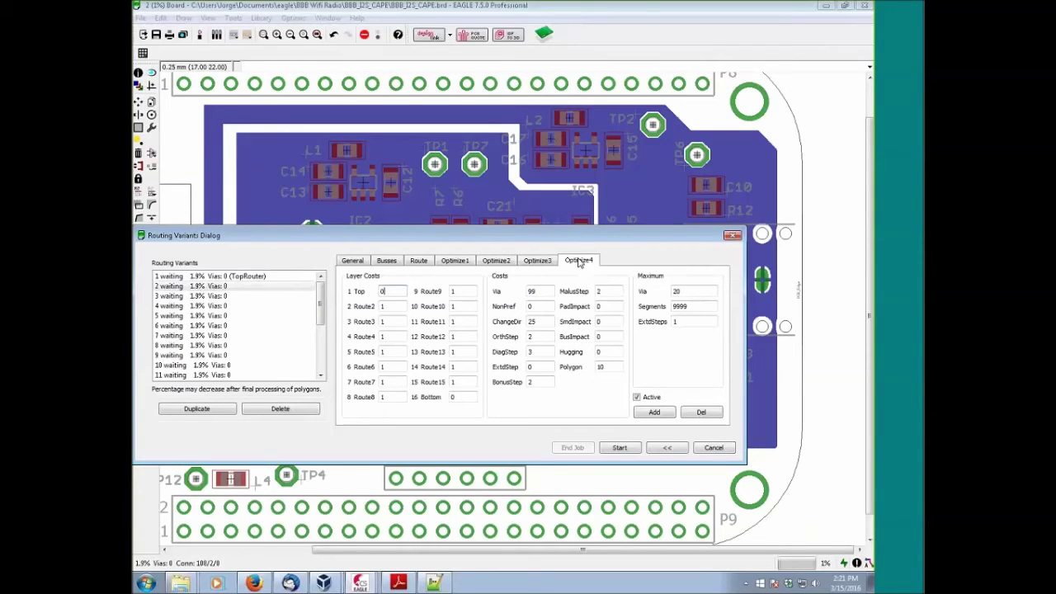
- Compare the cost factors of variant 2's Optimize1, Optimize2 and Optimize3 passes
left_click(455, 261)
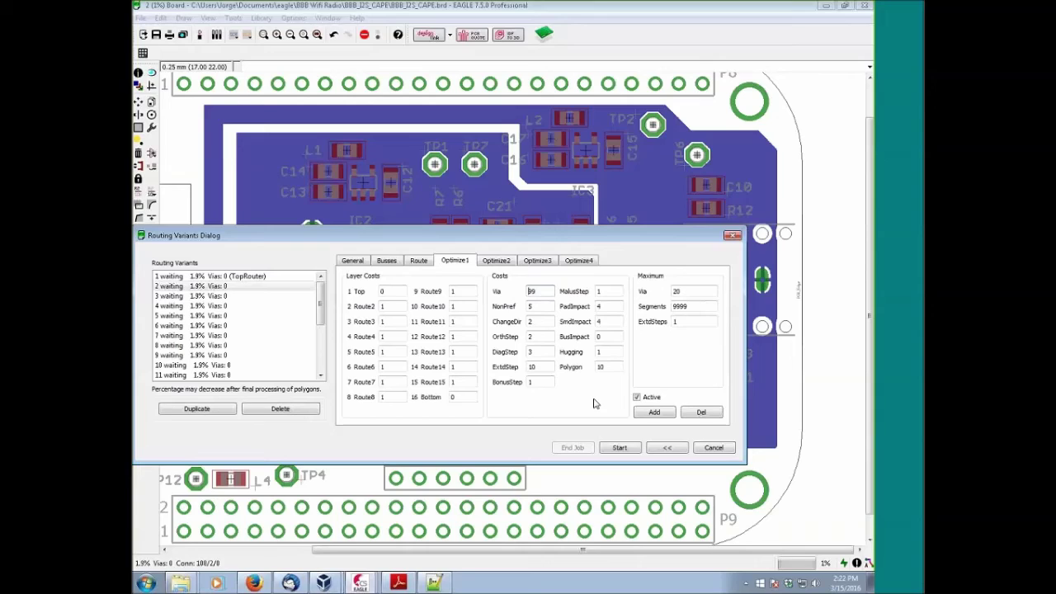
left_click(496, 261)
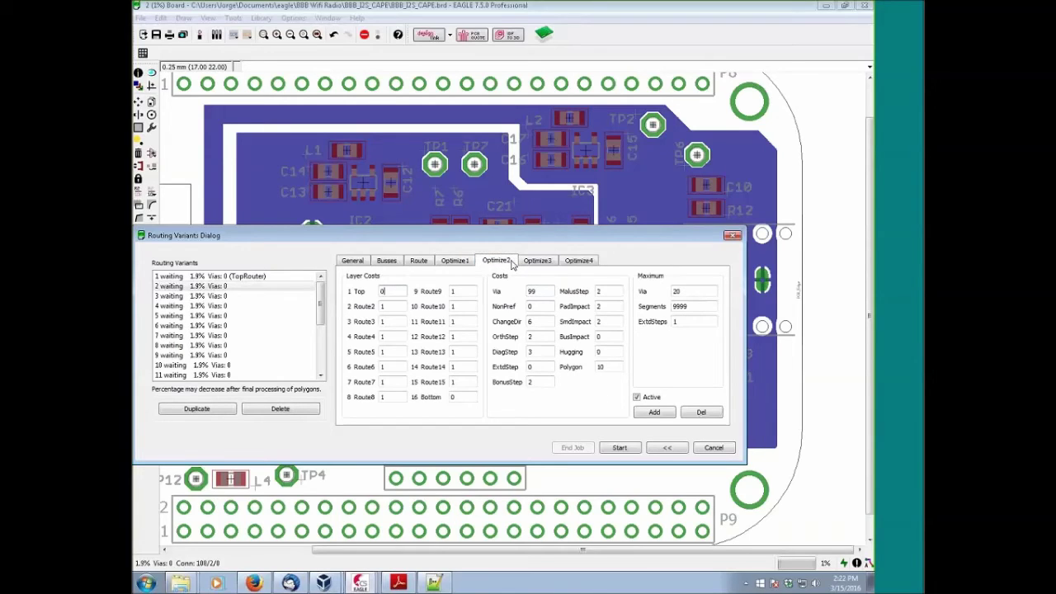
left_click(537, 261)
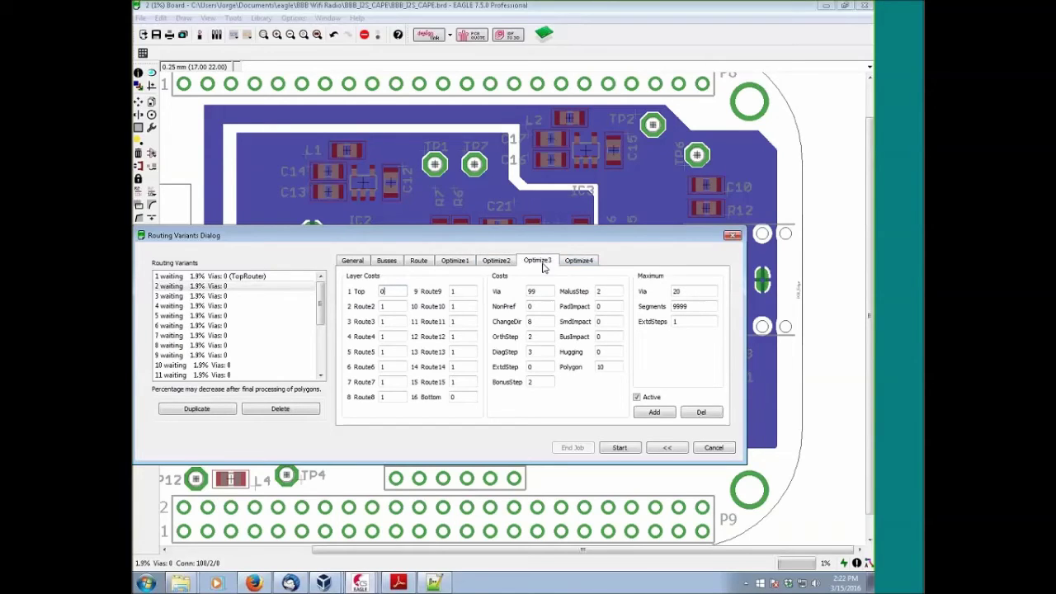
left_click(497, 262)
key("Left")
key("Left")
key("Left")
key("Left")
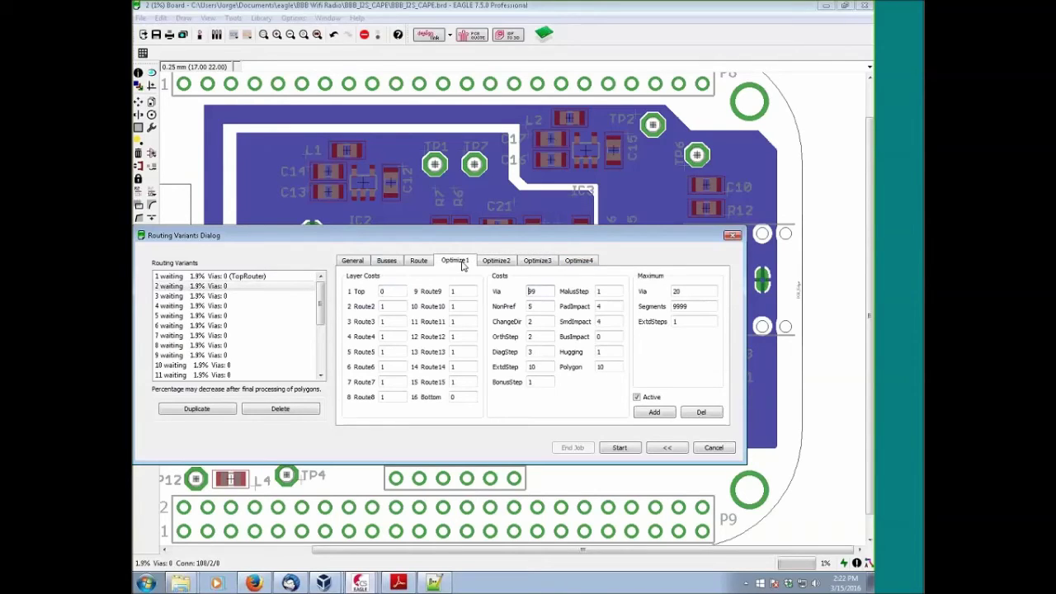
- Look through variant 4's cost settings for the optimization, Route and Busses passes and its general settings
left_click(215, 306)
left_click(496, 261)
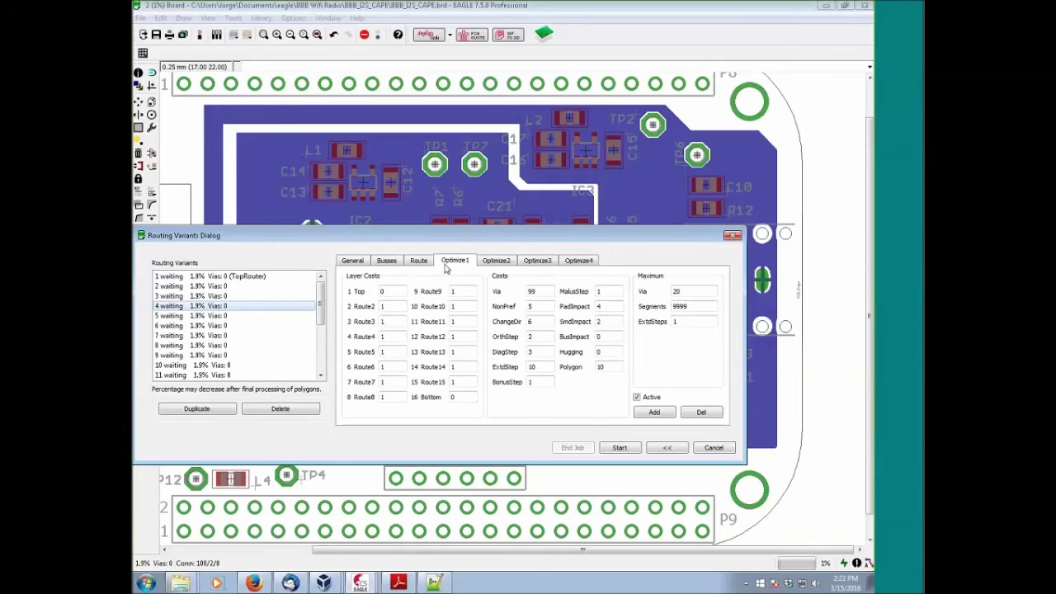
key("Right")
key("Right")
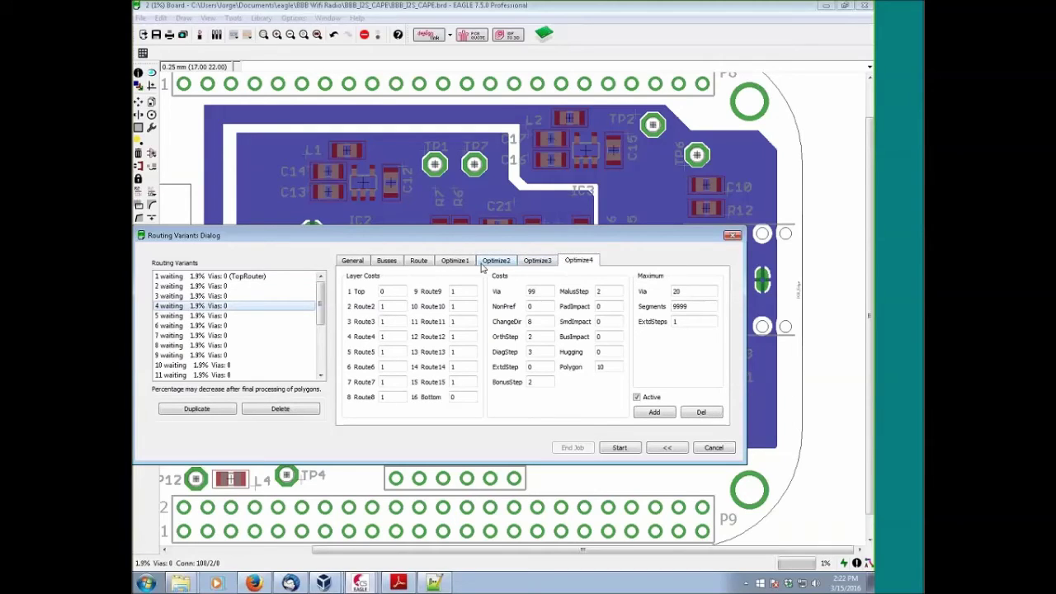
left_click(495, 261)
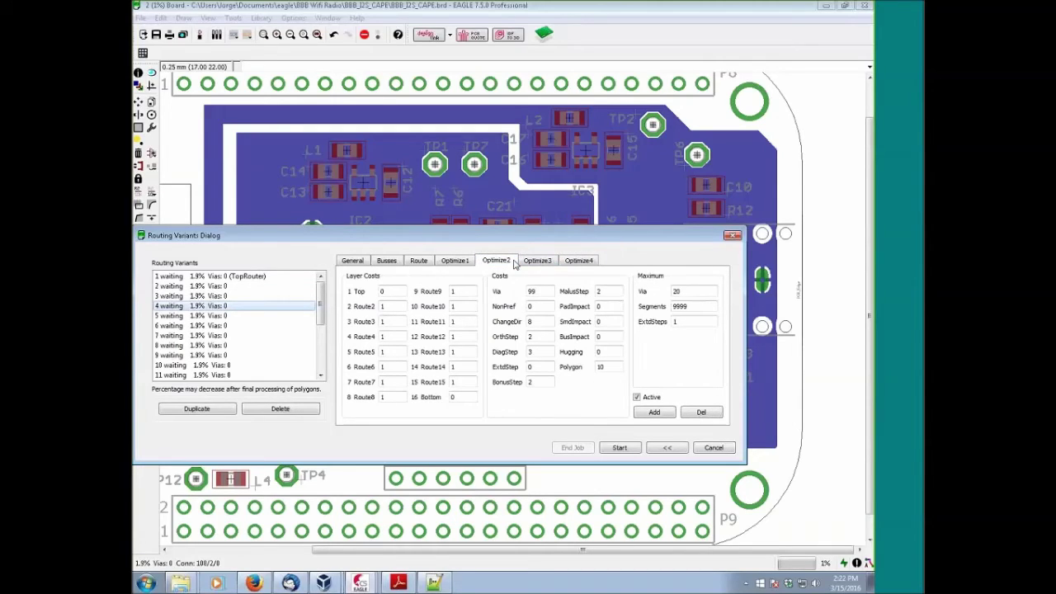
left_click(418, 260)
left_click(386, 261)
left_click(352, 261)
left_click(381, 262)
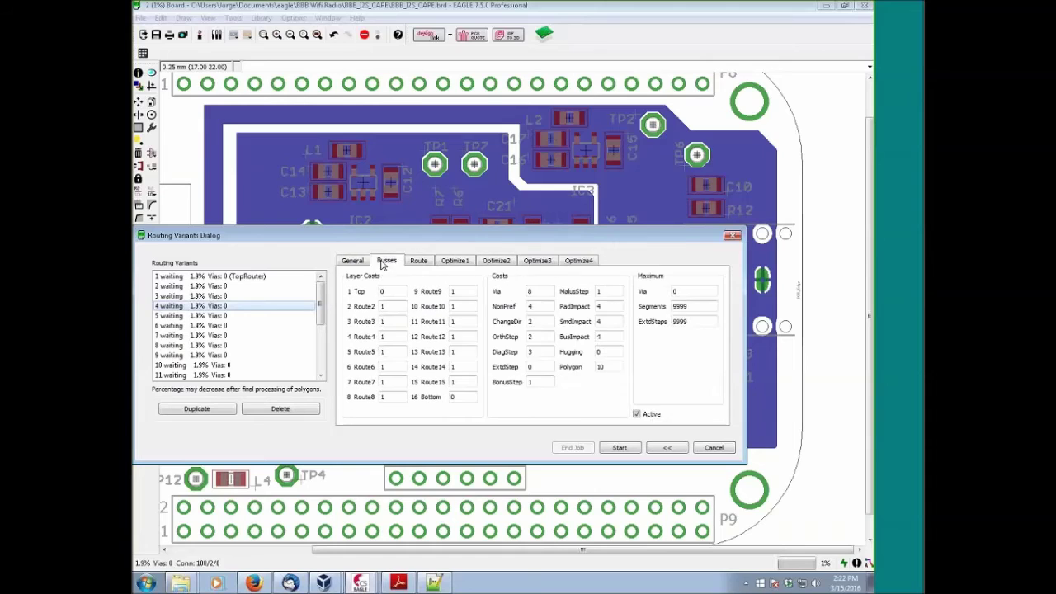
left_click(418, 260)
left_click(387, 261)
- Return to variant 2 and review its preferred directions and its Optimize1 and Route cost settings
scroll(217, 286, "down", 3)
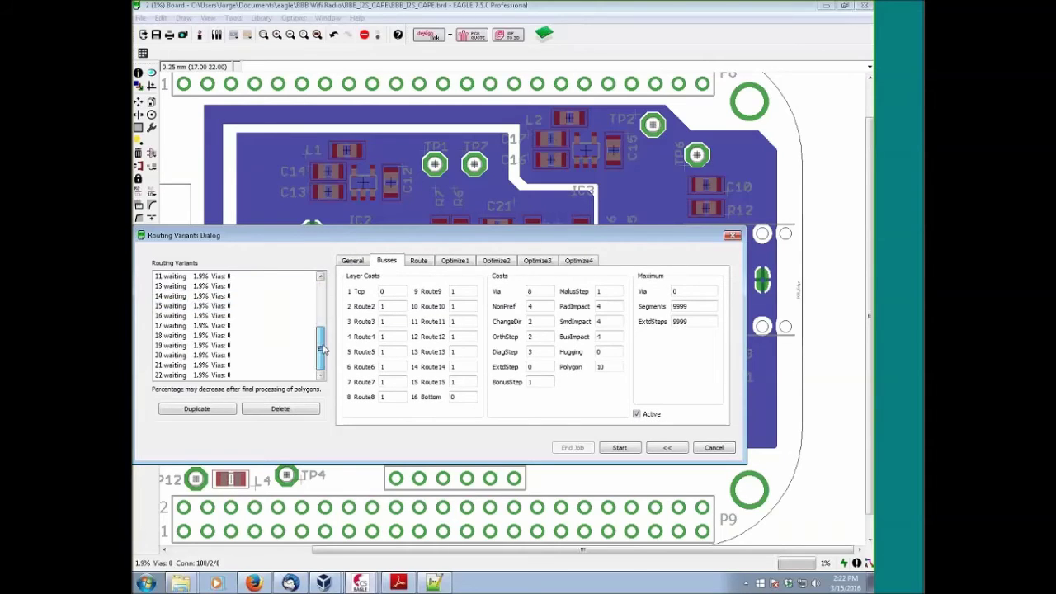
scroll(217, 287, "up", 3)
left_click(301, 286)
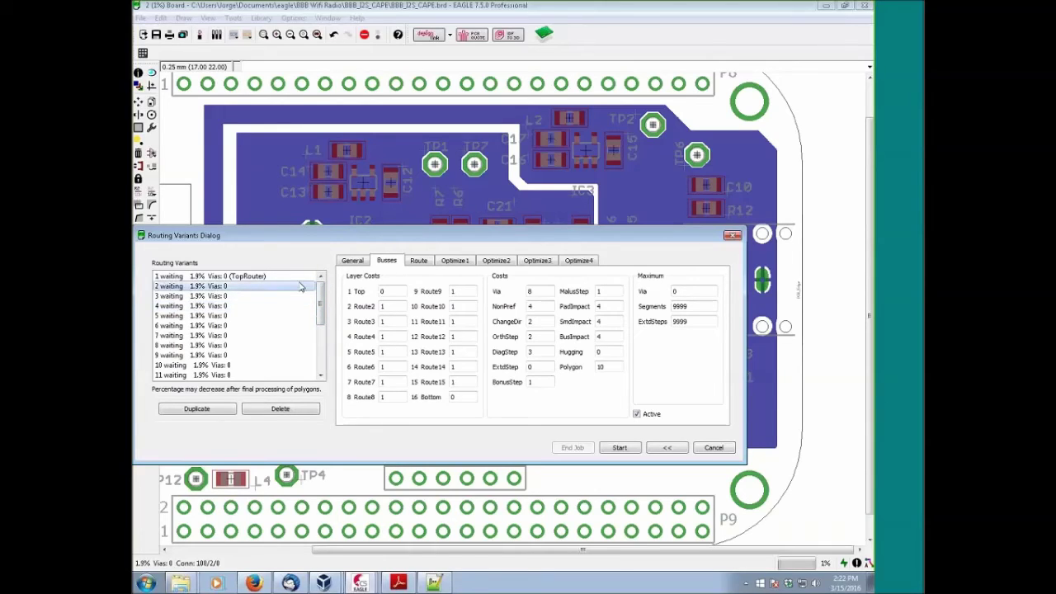
left_click(353, 260)
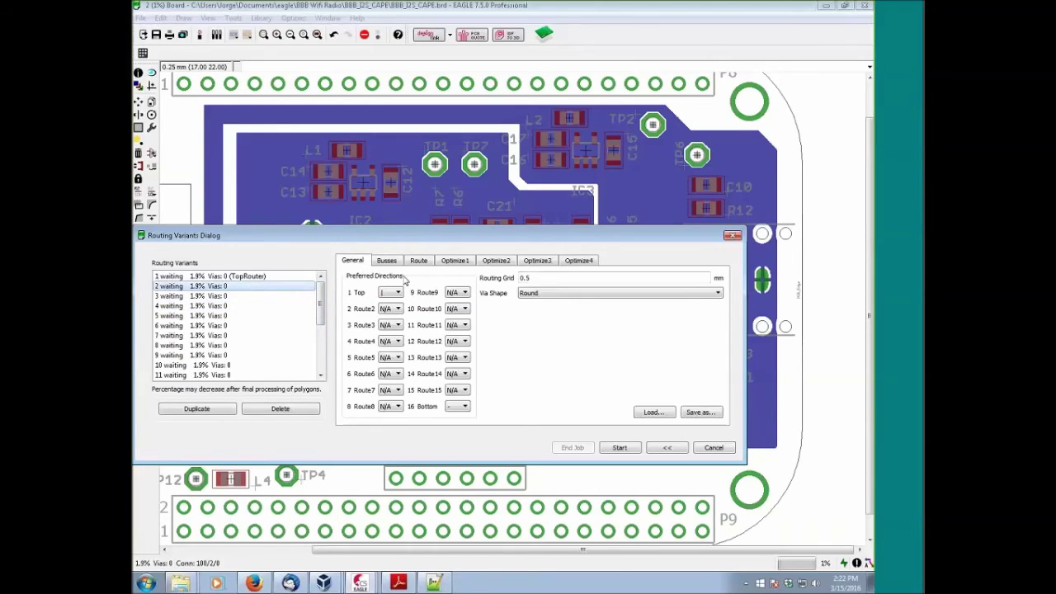
left_click(453, 263)
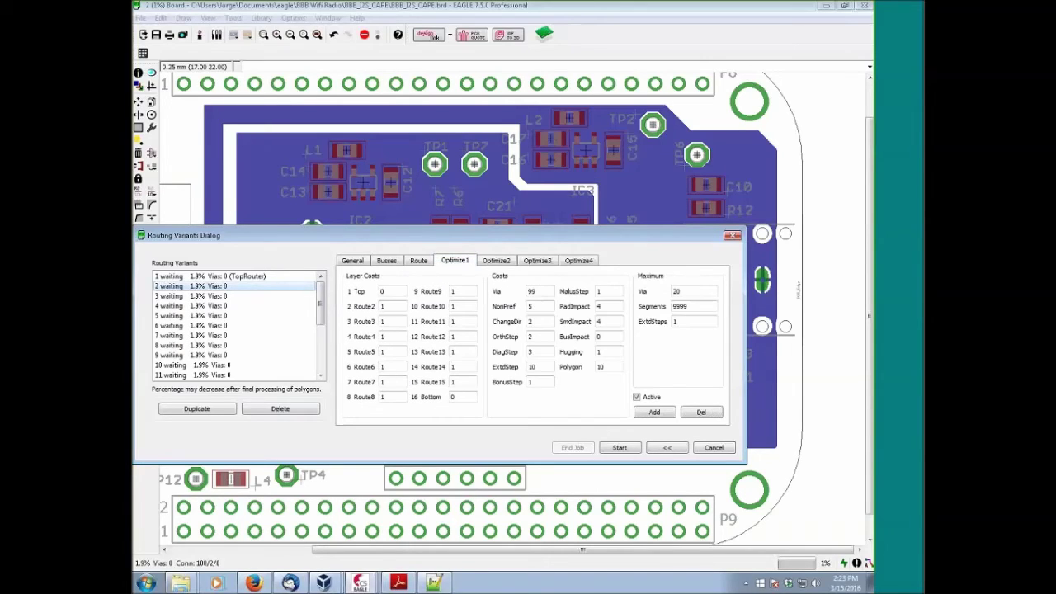
left_click(420, 262)
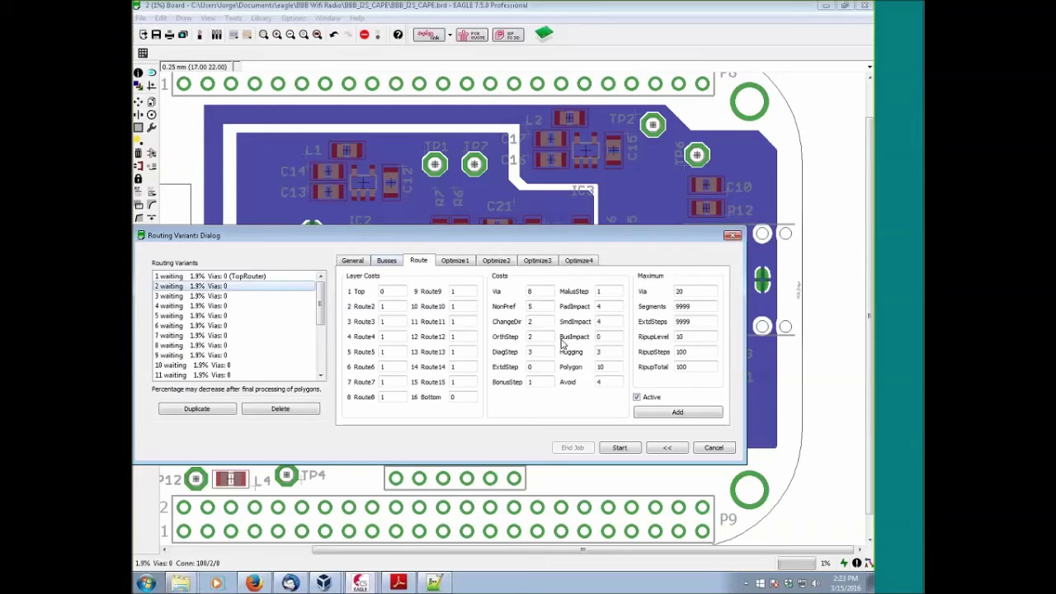
- Switch to the EAGLE manual in Adobe Reader and read section 7.6 on cost factor ranges, Layer Costs and the via cost
left_click(398, 583)
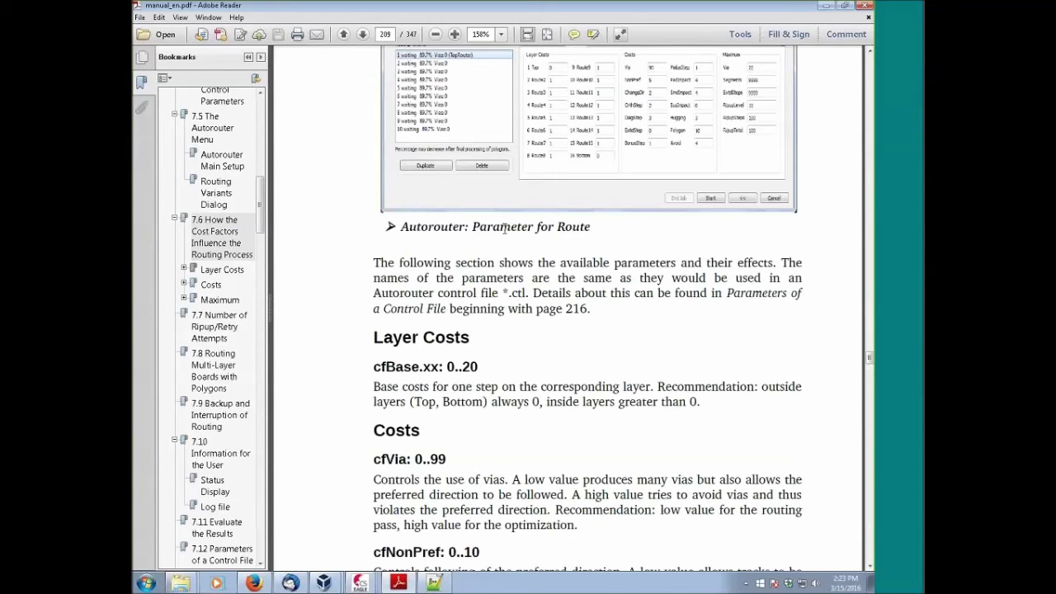
scroll(505, 227, "up", 5)
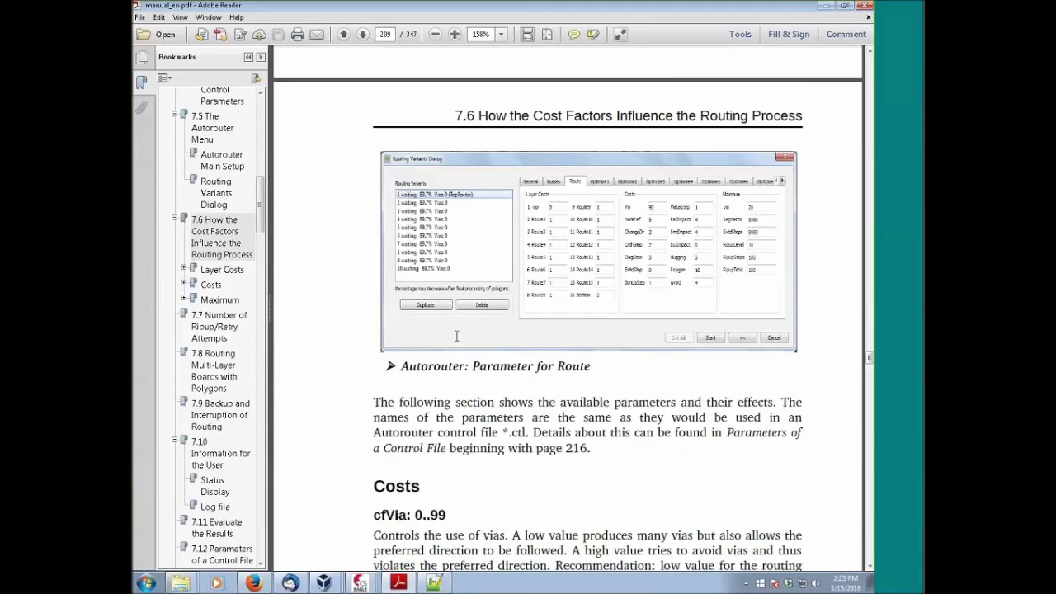
scroll(470, 347, "up", 3)
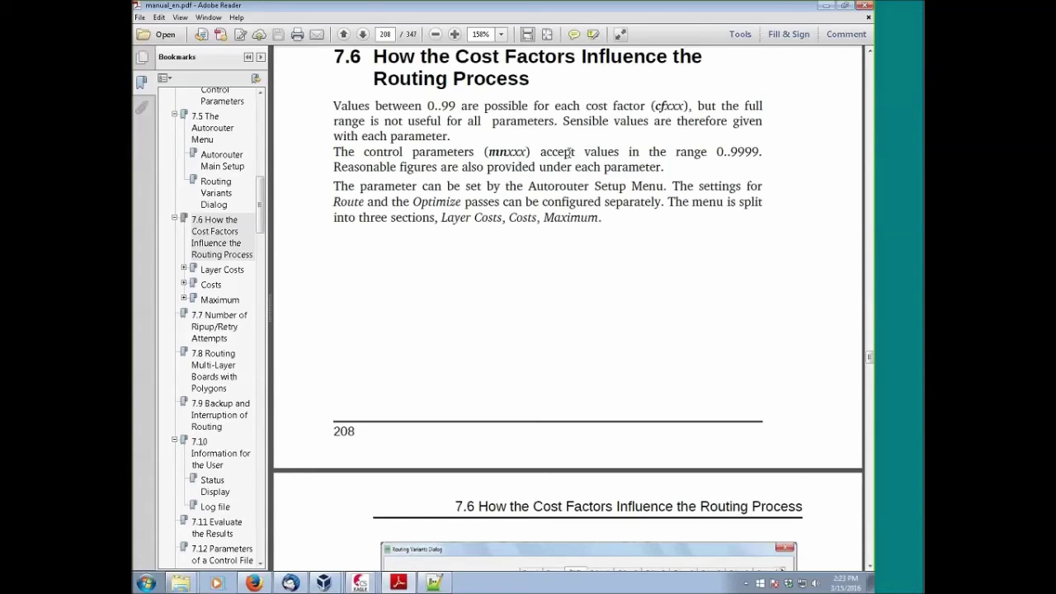
scroll(568, 152, "down", 15)
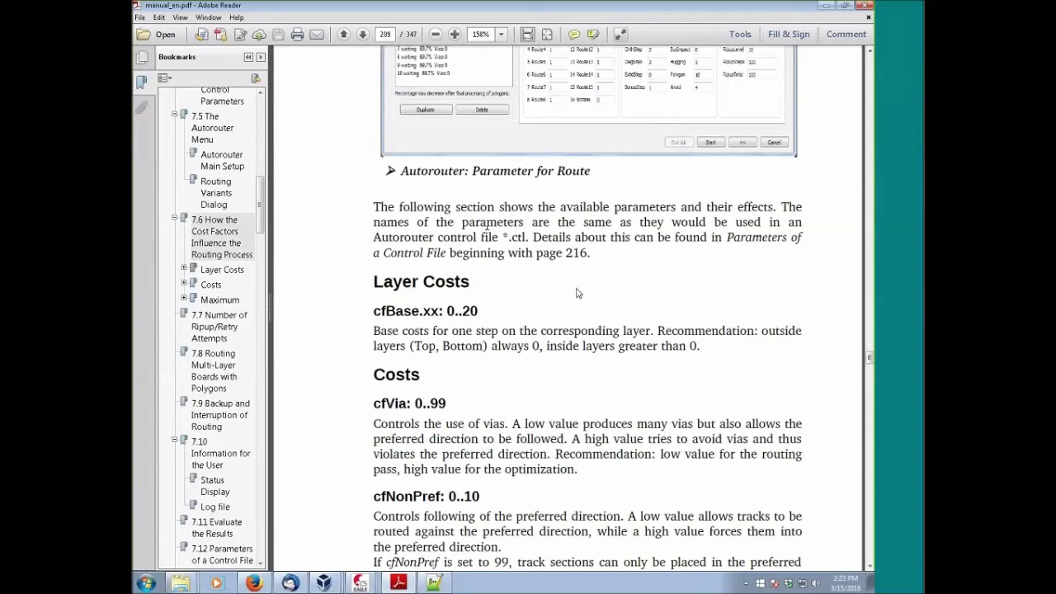
scroll(577, 293, "up", 3)
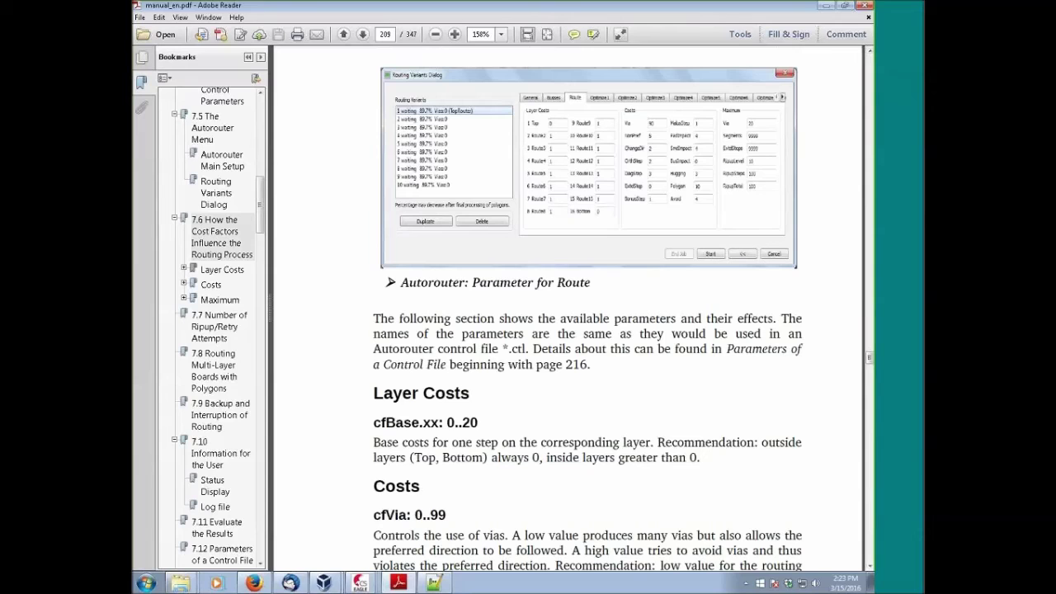
scroll(487, 314, "down", 3)
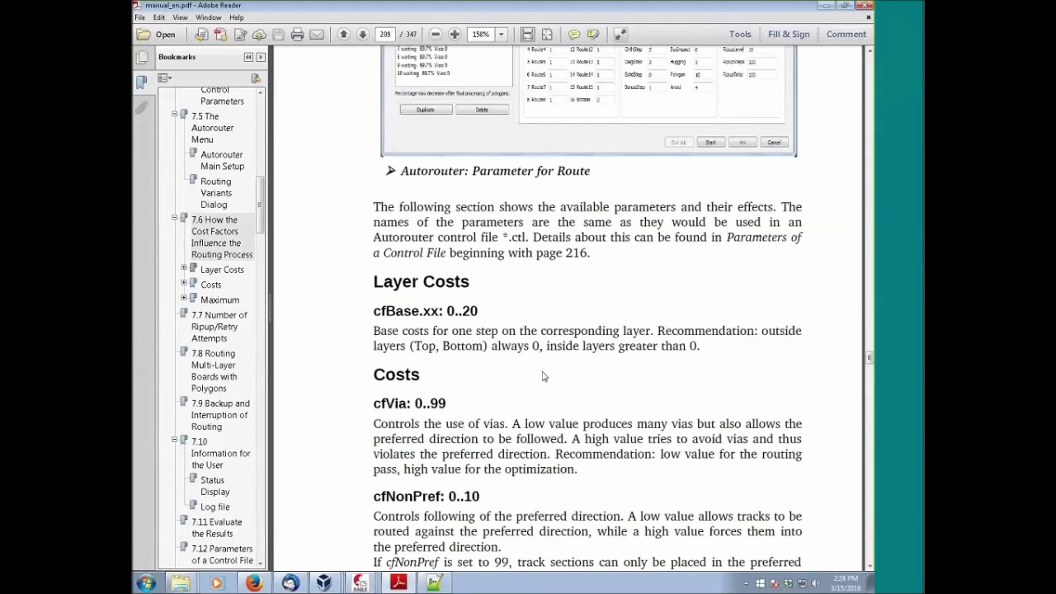
- Switch back to the EAGLE board and review the layer costs of variant 2's Busses pass
left_click(360, 583)
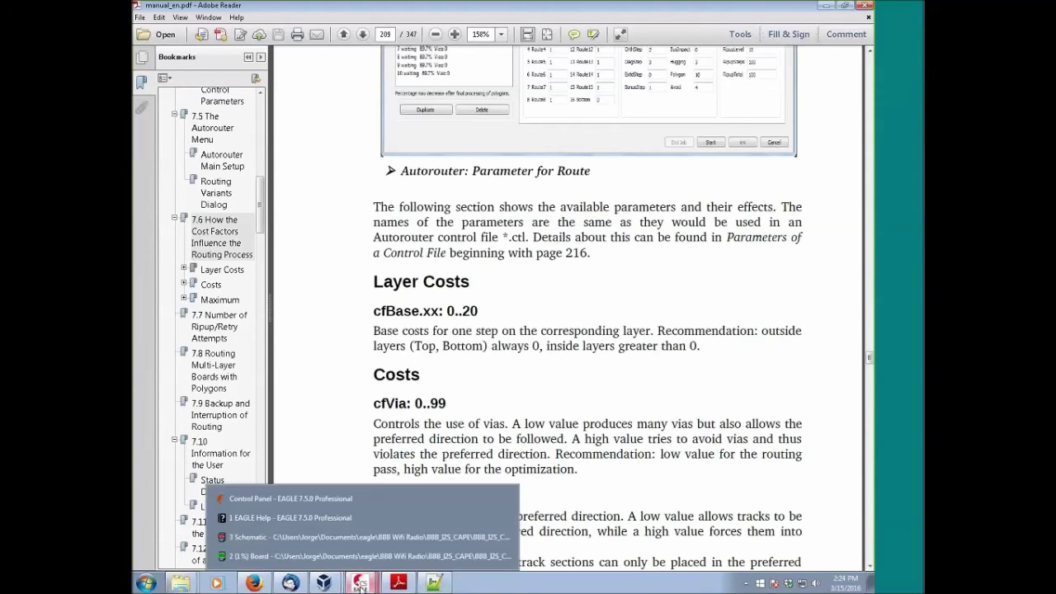
left_click(280, 555)
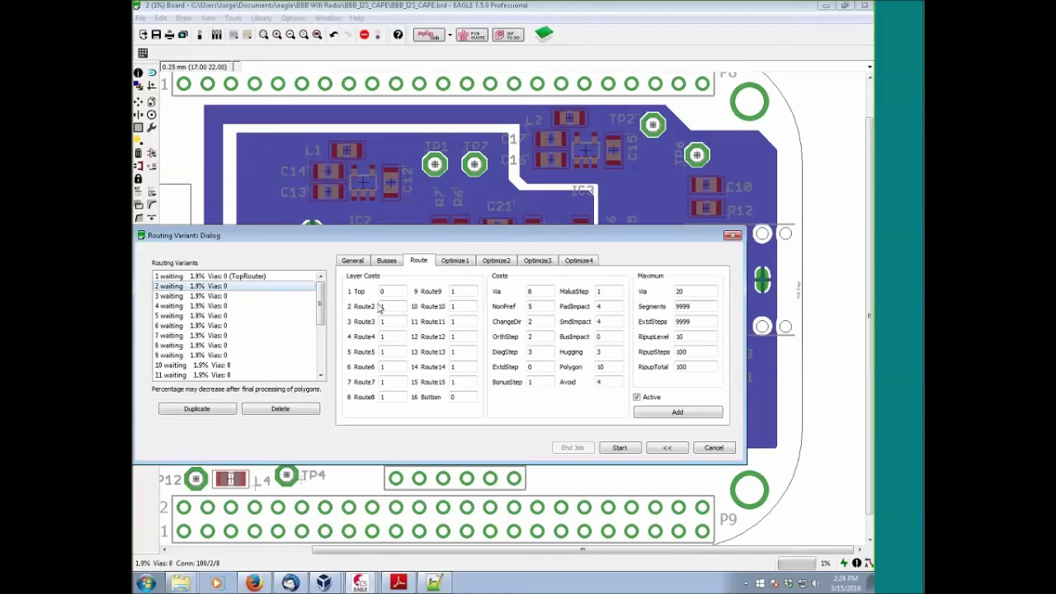
left_click(358, 263)
left_click(387, 260)
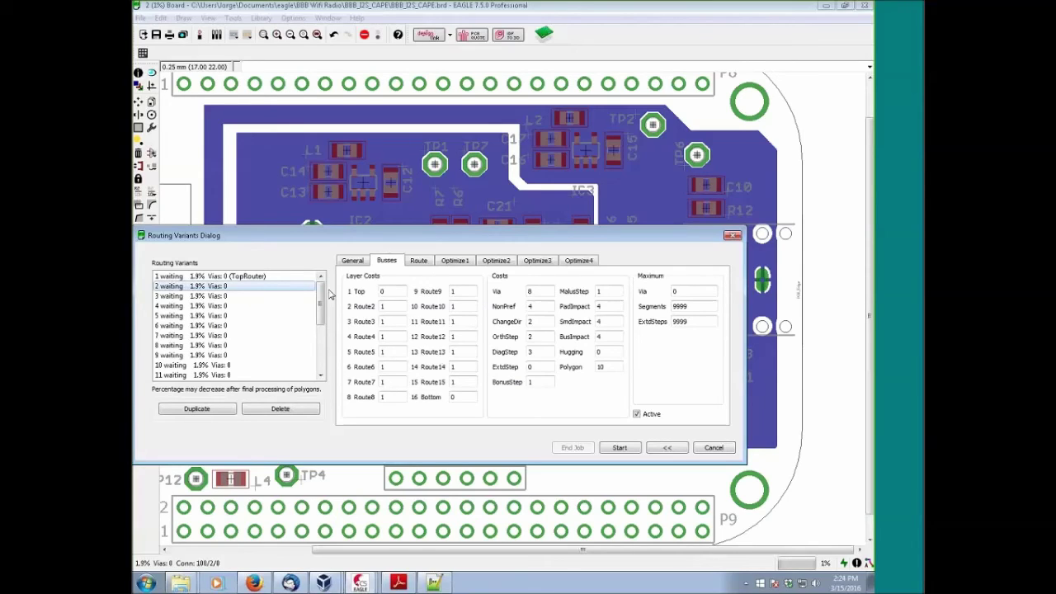
- Try 1, 20 and 99 as the Top layer cost of variant 2's Busses pass
double_click(455, 397)
double_click(394, 291)
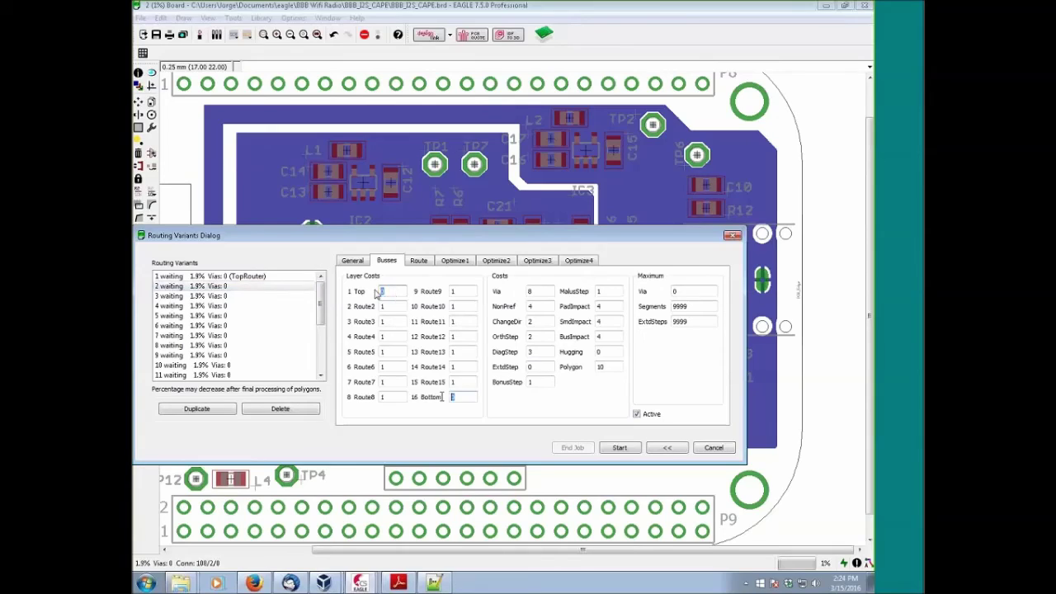
type("1")
type("20")
double_click(397, 293)
type("99")
- Reset the Top layer cost of variant 2's Busses pass to 0
left_click(393, 292)
key("BackSpace")
key("BackSpace")
type("0")
- Review the cost settings of variant 2's Optimize1 pass
left_click(463, 261)
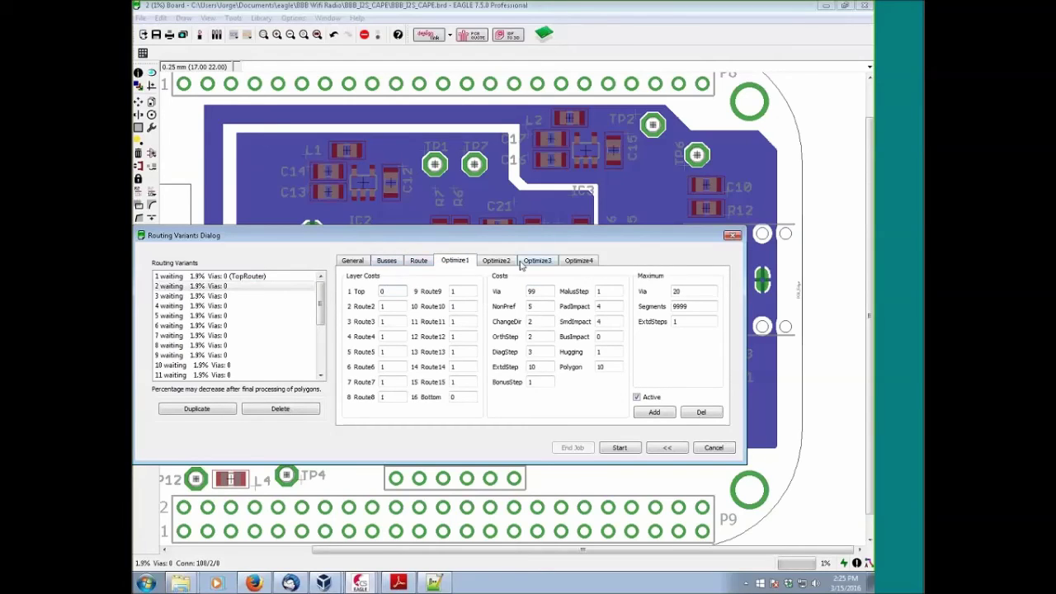